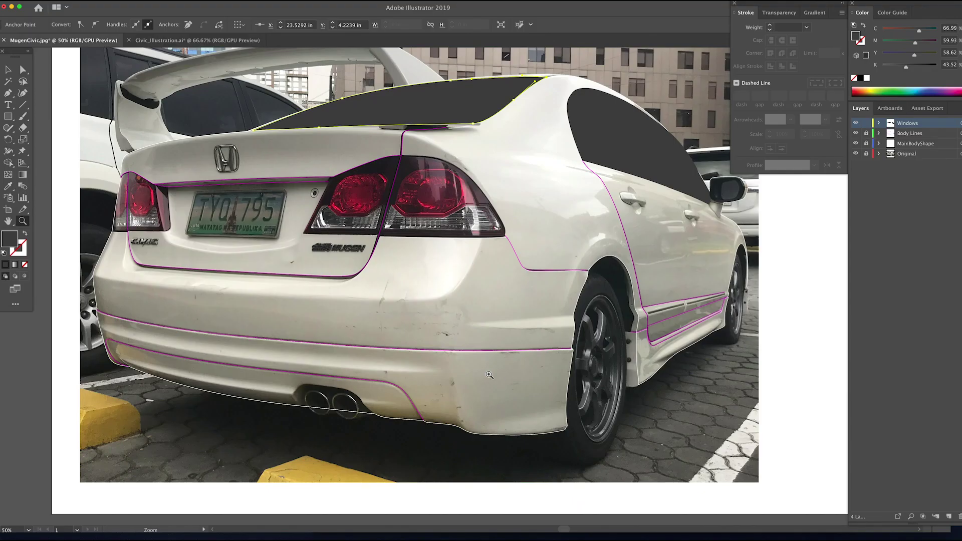
Step: Create a new layer named Shading and place it directly beneath the Windows layer
drag(489, 375, 420, 383)
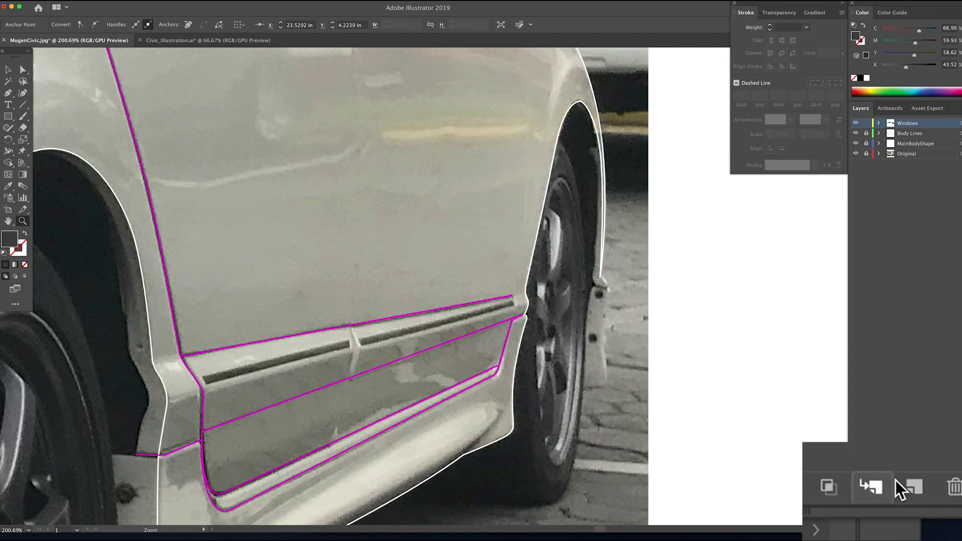
click(912, 487)
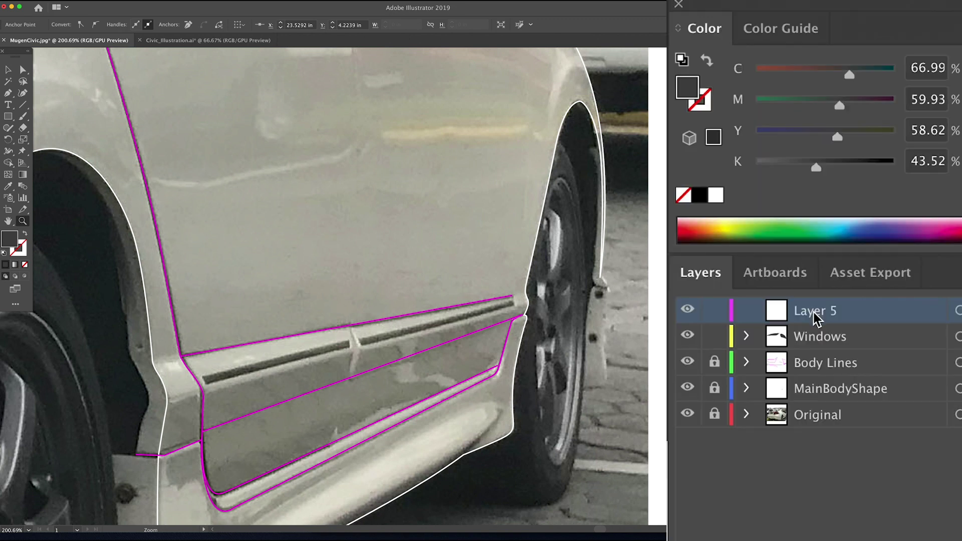
double_click(812, 311)
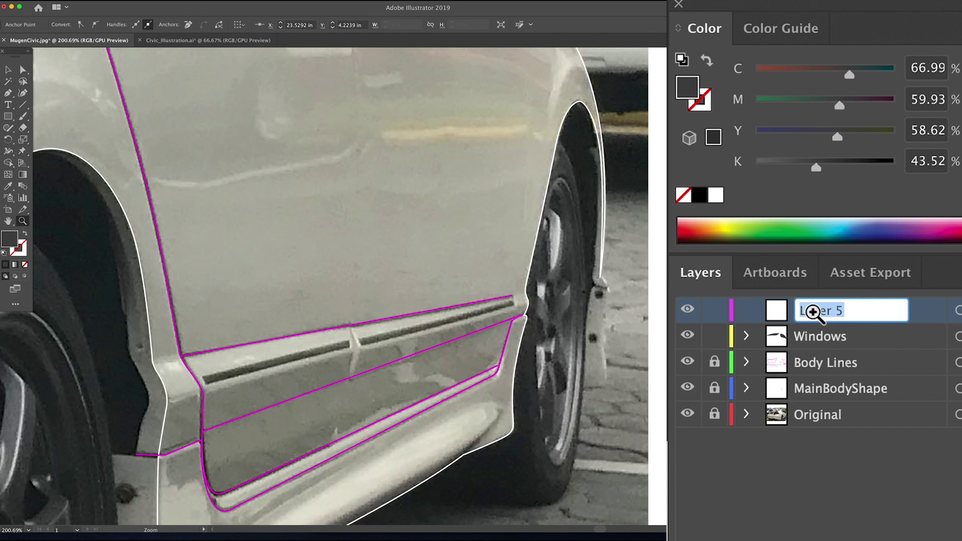
text(Shading)
key(Return)
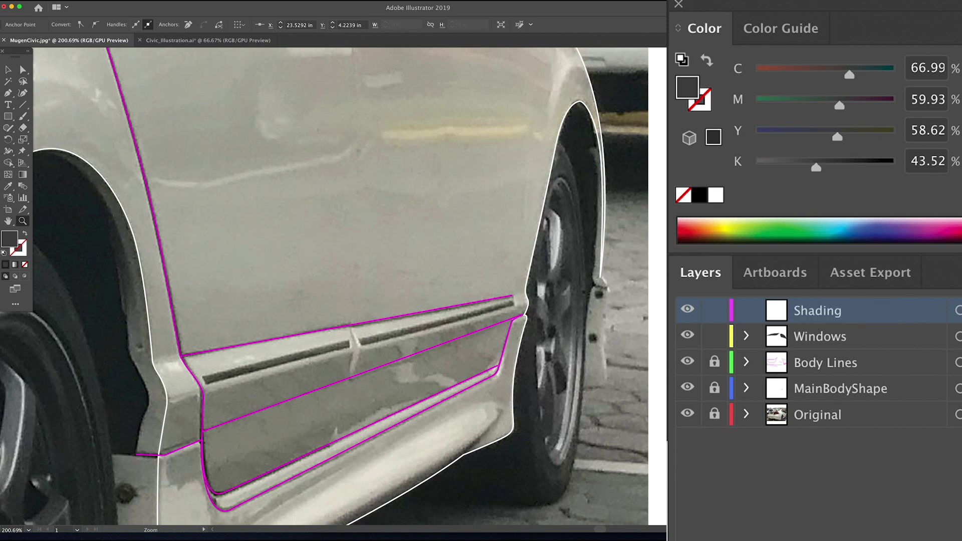
drag(811, 313, 812, 346)
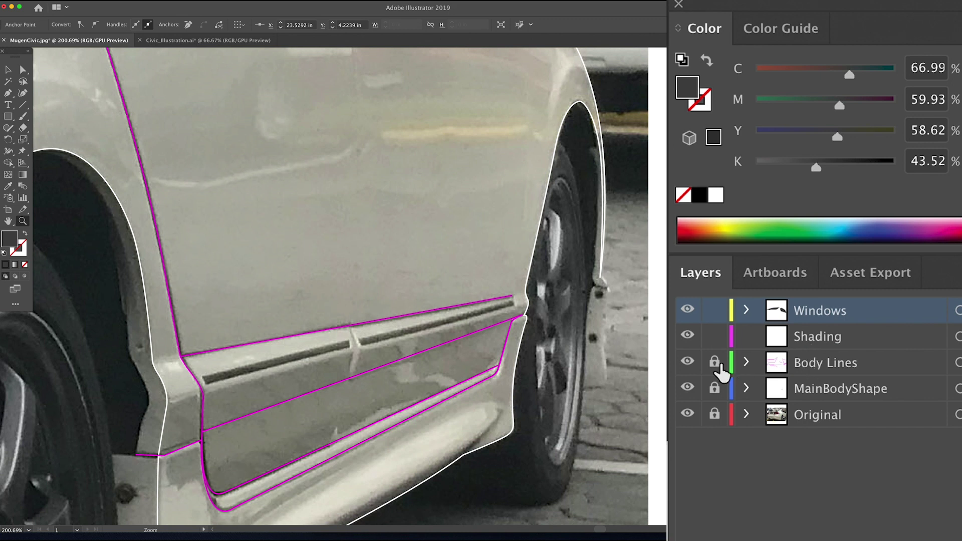
Step: Lock the Windows and Shading layers, unlock Body Lines, and recolour the stroke of all body lines to orange-red
drag(714, 310, 714, 337)
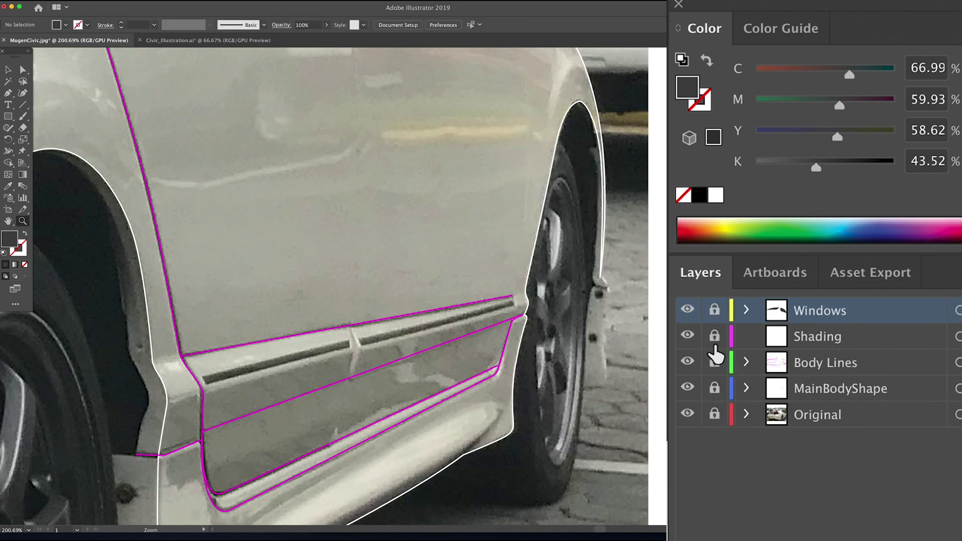
click(714, 363)
key(super+a)
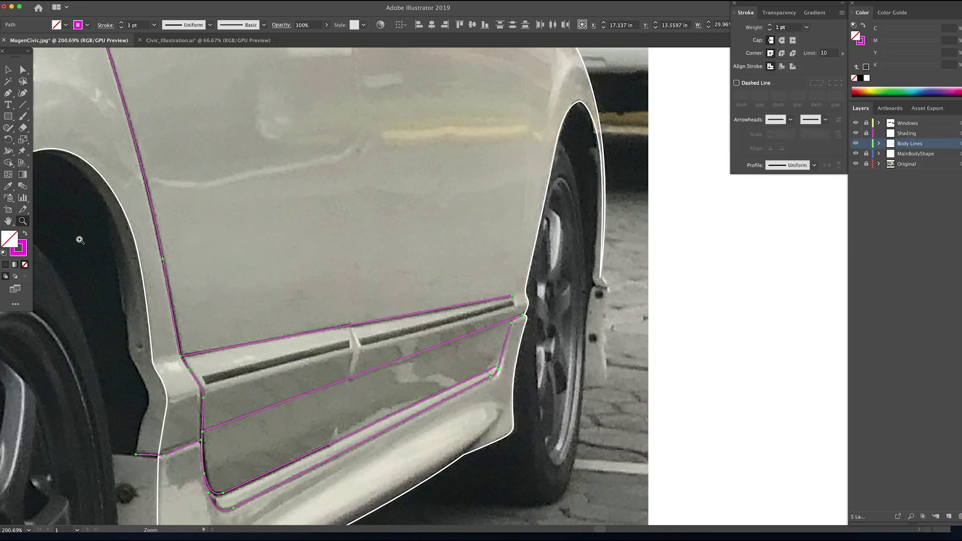
double_click(23, 250)
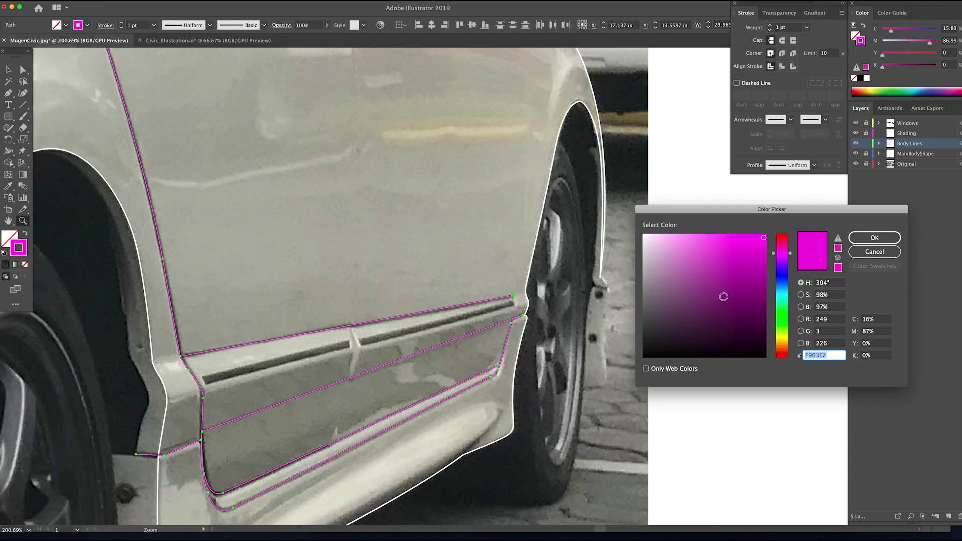
click(783, 340)
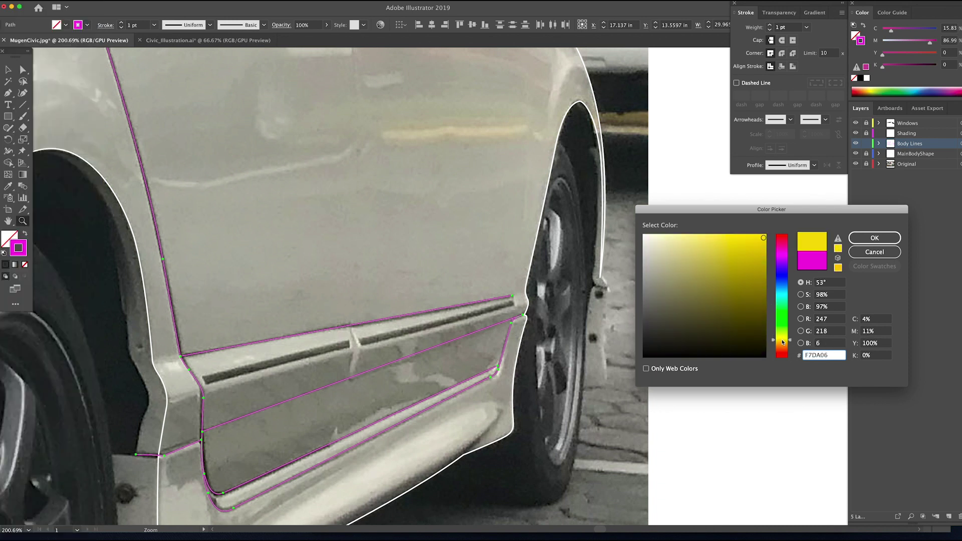
drag(782, 342, 783, 351)
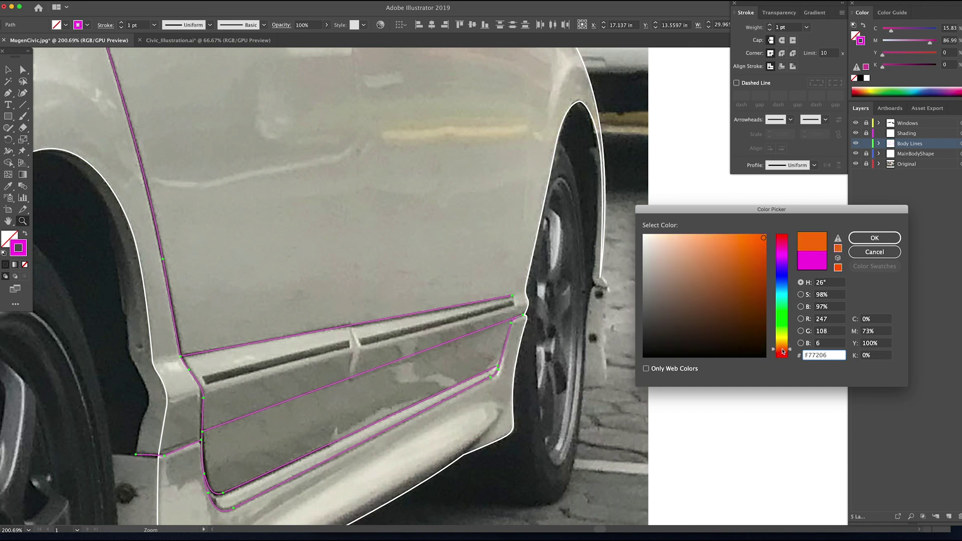
click(874, 237)
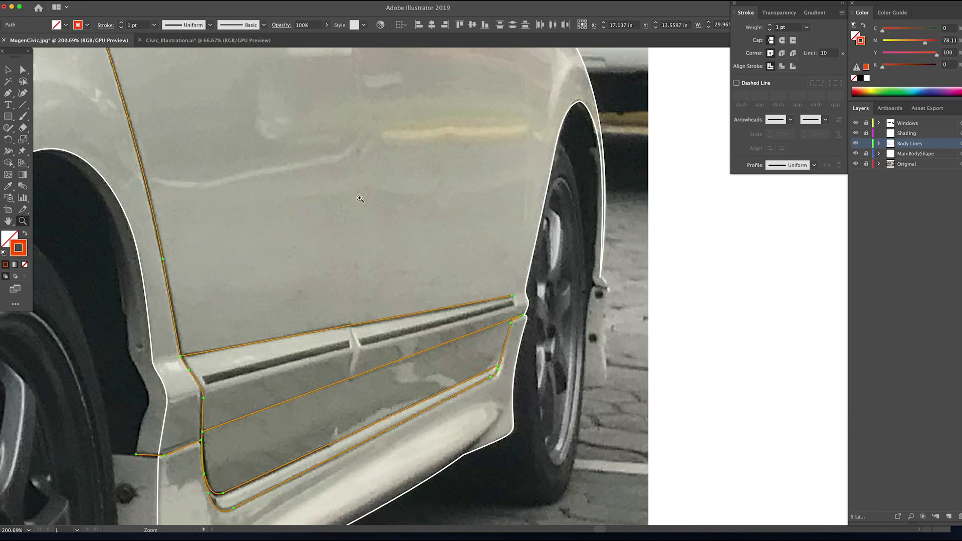
key(v)
click(366, 201)
Step: Trace a tapered highlight arc above the rear wheel arch and fill it with a near-white swatch sampled beside the artboard, without stroke
drag(470, 236, 445, 245)
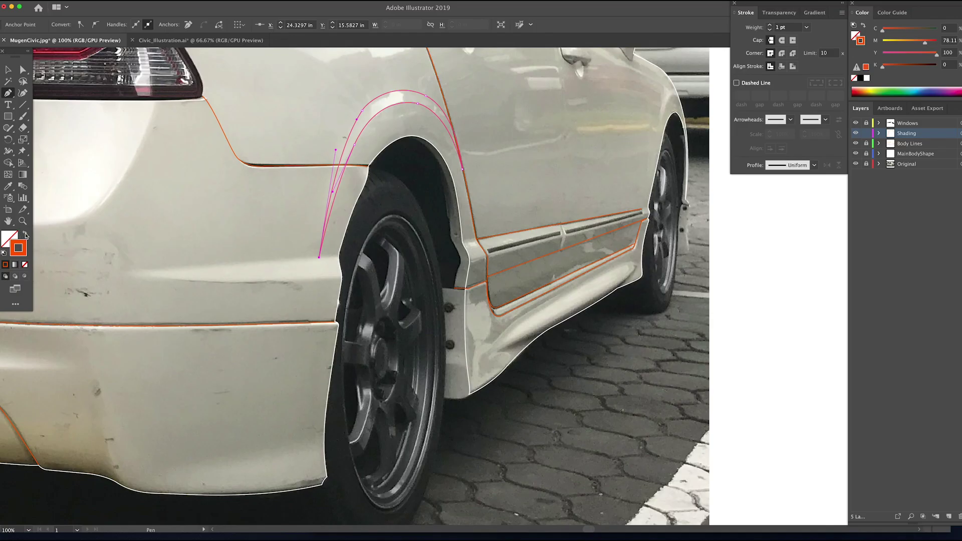
click(25, 235)
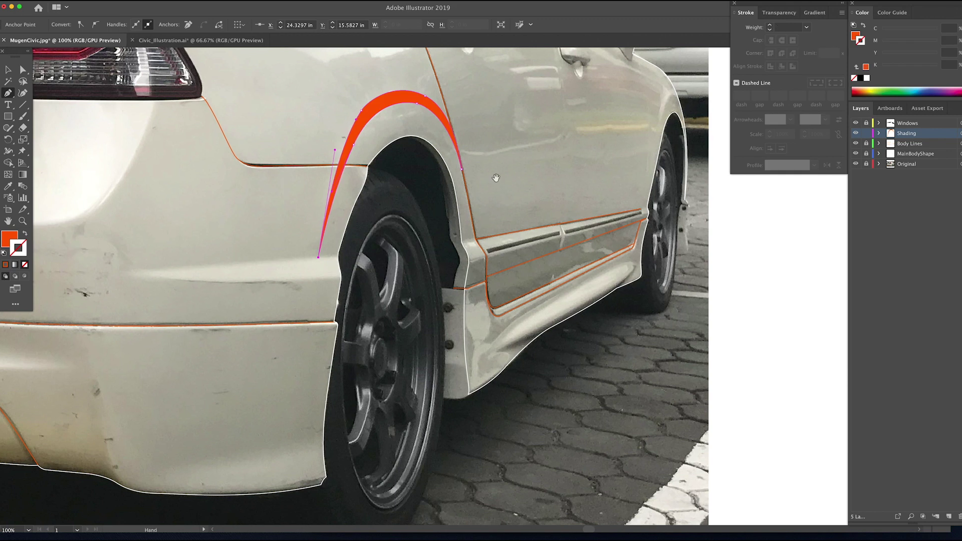
drag(496, 178, 277, 354)
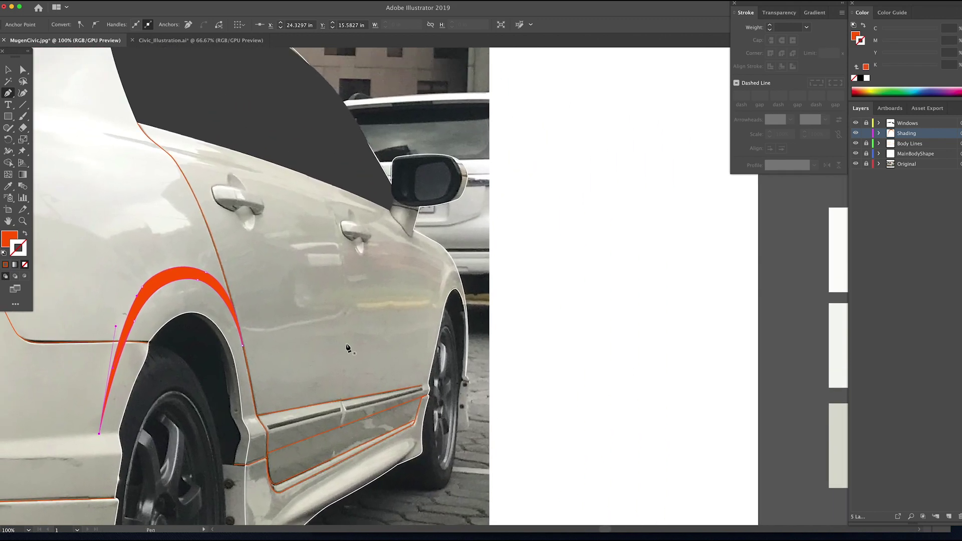
key(i)
click(838, 265)
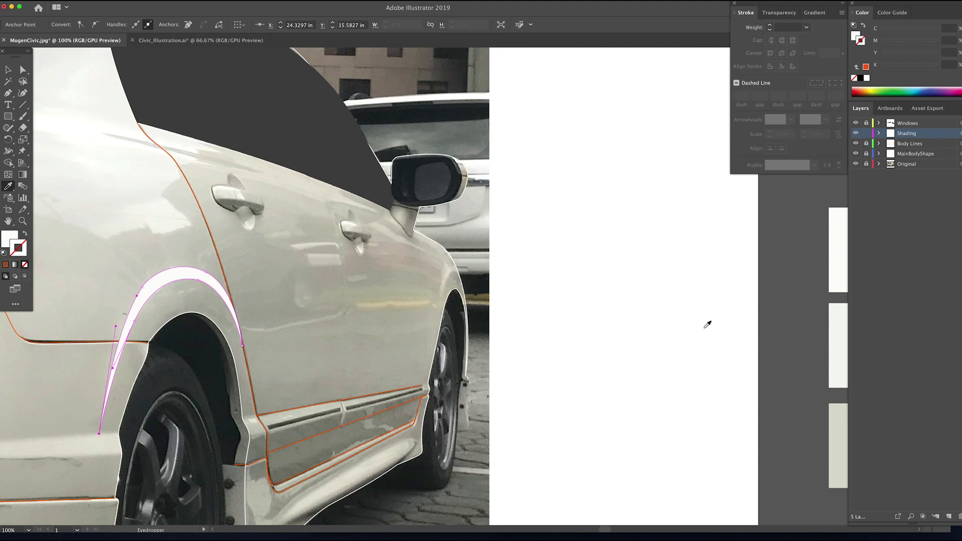
Step: Refine the outer curve of the rear wheel arch highlight by adjusting its upper anchor point and handle
drag(185, 297, 355, 261)
key(z)
click(343, 286)
key(v)
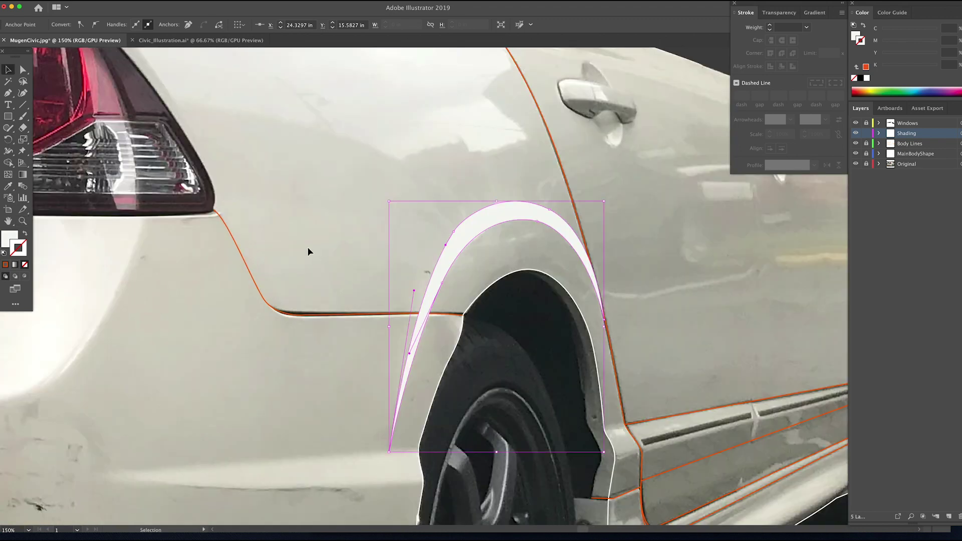
click(391, 250)
click(452, 233)
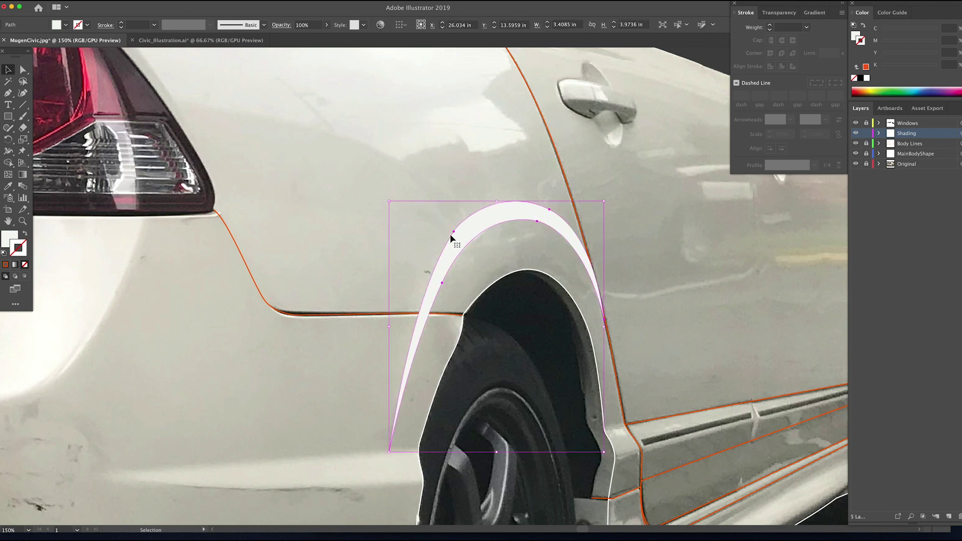
key(a)
click(454, 232)
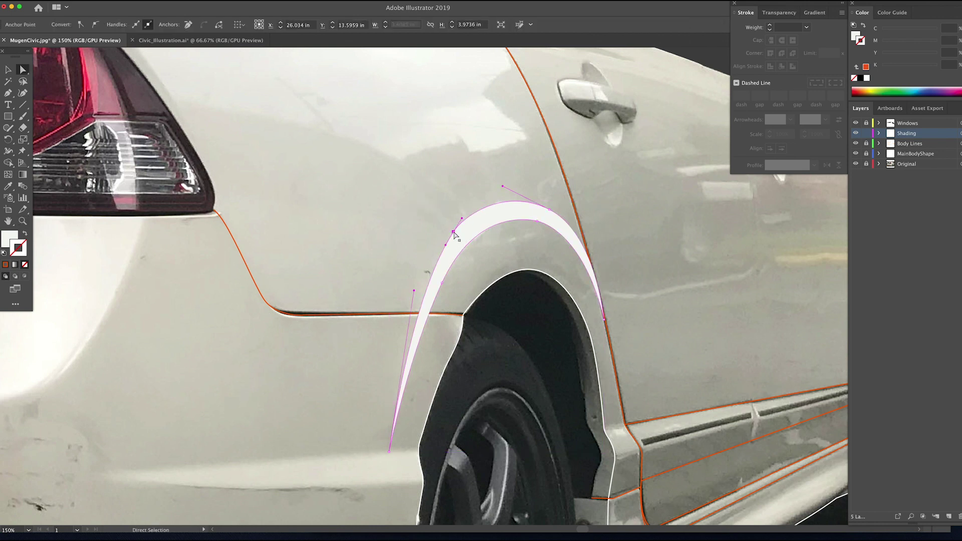
drag(446, 246, 443, 244)
click(439, 287)
Step: Draw a thin curved near-white highlight above the front wheel arch with the Pen tool
drag(500, 283, 479, 277)
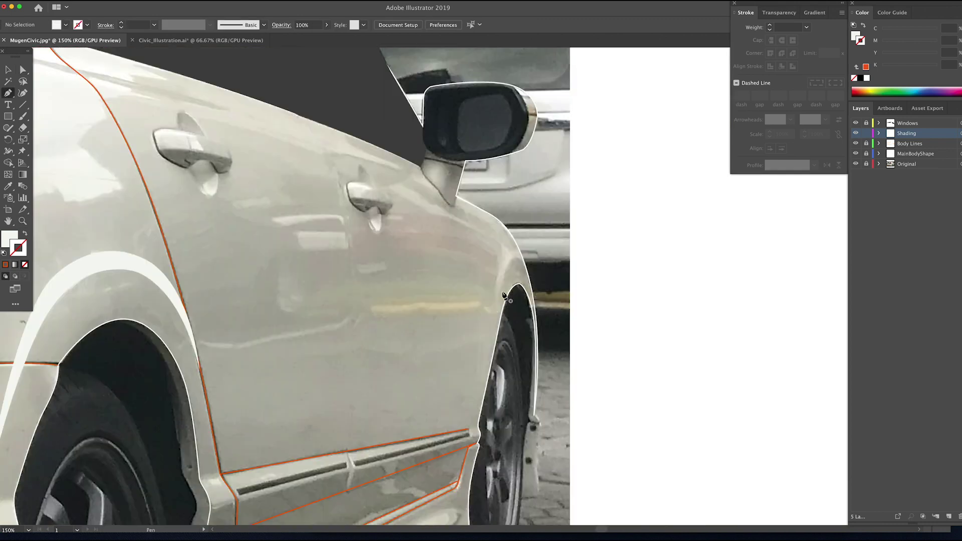
click(495, 314)
drag(512, 258, 504, 253)
click(524, 268)
drag(494, 315, 496, 349)
Step: Draw a long near-white highlight along the shoulder line beneath the side windows, from the front fender to the rear door seam
drag(480, 253, 574, 317)
click(603, 298)
drag(552, 264, 512, 246)
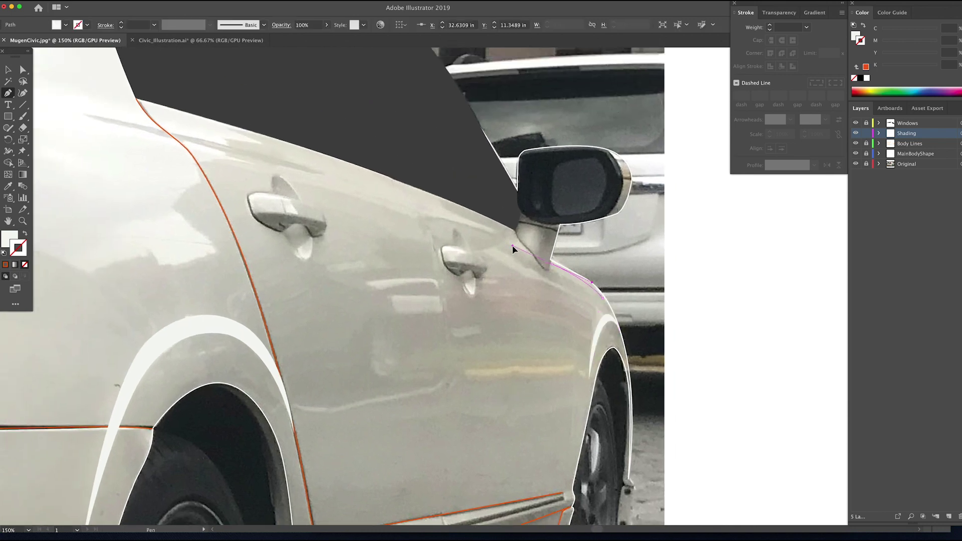
drag(320, 180, 392, 192)
click(261, 161)
click(265, 166)
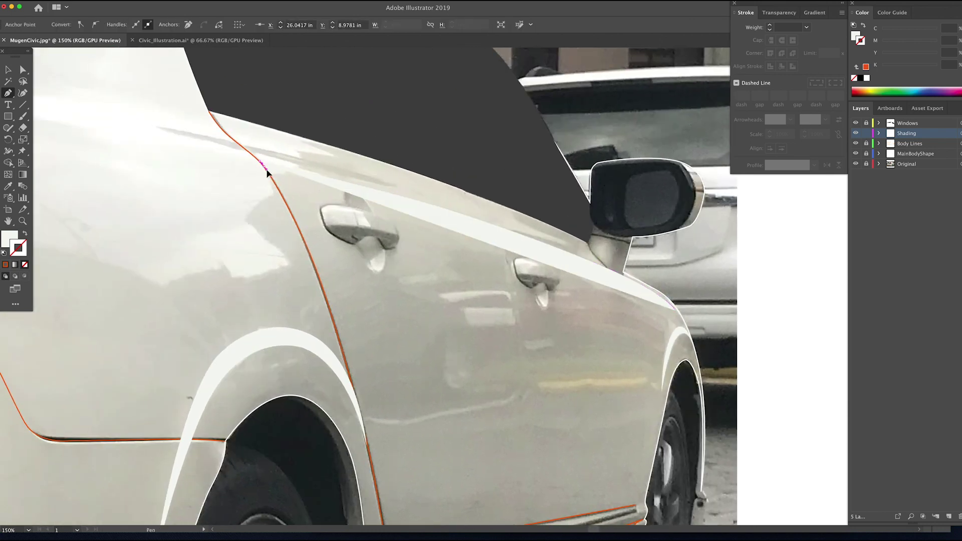
drag(265, 168, 171, 152)
drag(531, 270, 619, 316)
key(super+z)
key(shift+x)
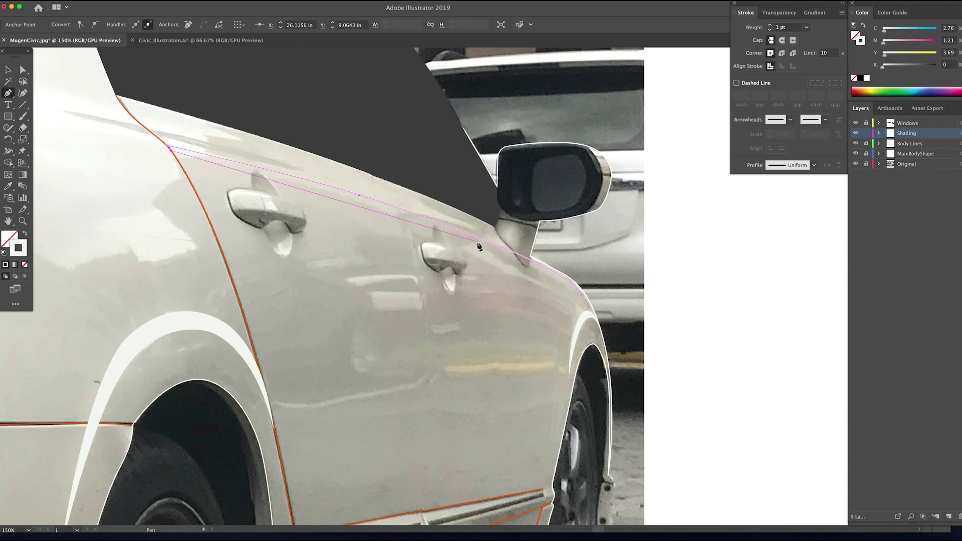
drag(472, 240, 564, 276)
scroll(563, 276, left, 3)
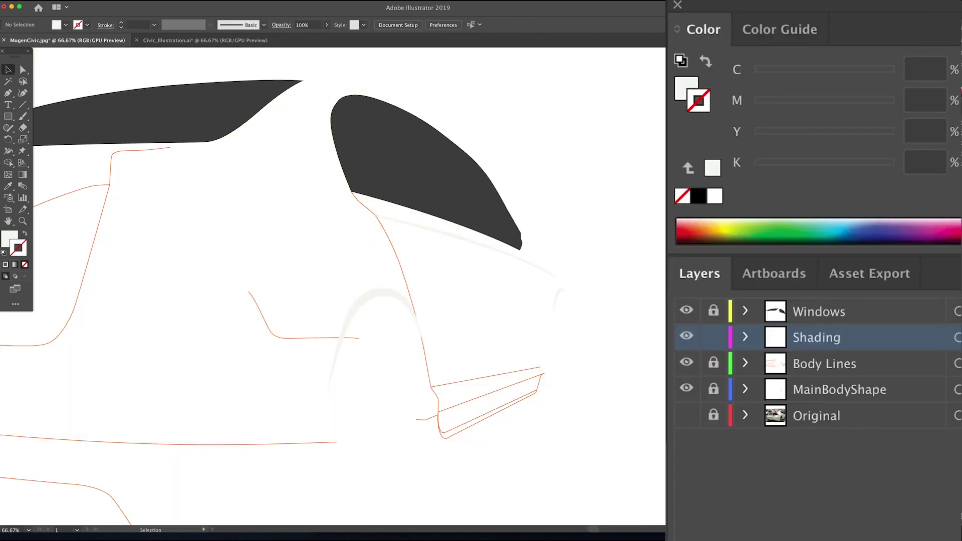
Step: Unlock the MainBodyShape layer and fill the car body outline with the grey-beige swatch beside the artboard, without stroke
click(713, 389)
click(314, 119)
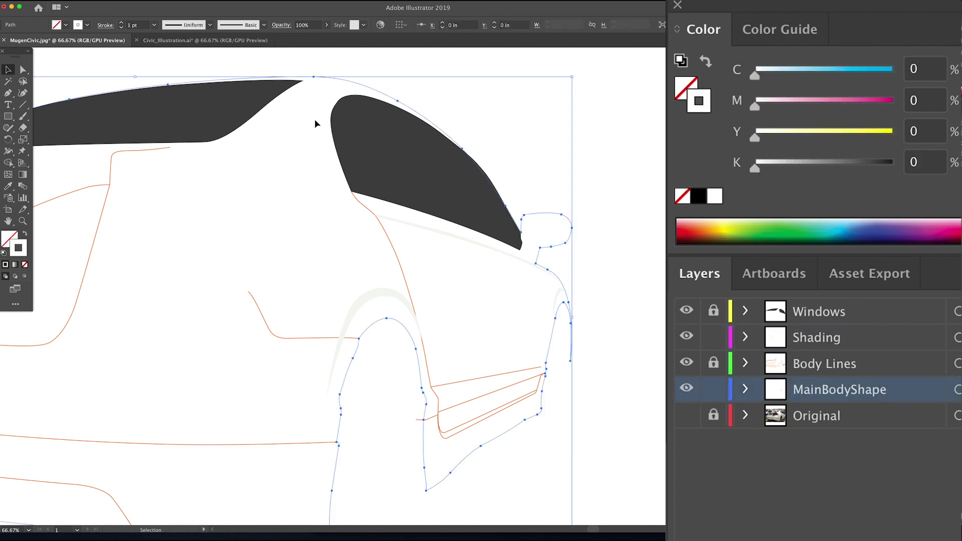
click(8, 185)
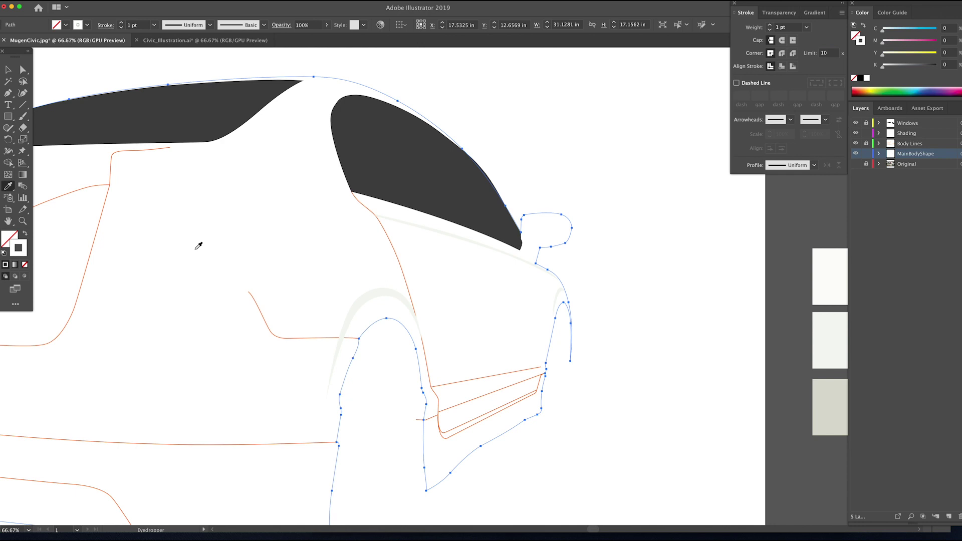
click(831, 408)
key(v)
click(688, 351)
Step: Set the yellow value of the car body shape's fill to 14%
key(z)
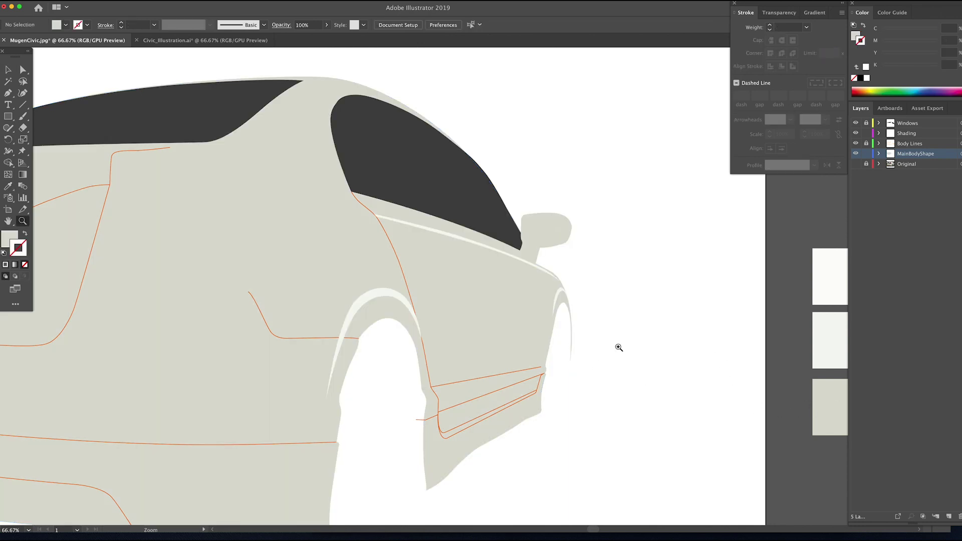
alt+click(570, 344)
drag(401, 311, 700, 334)
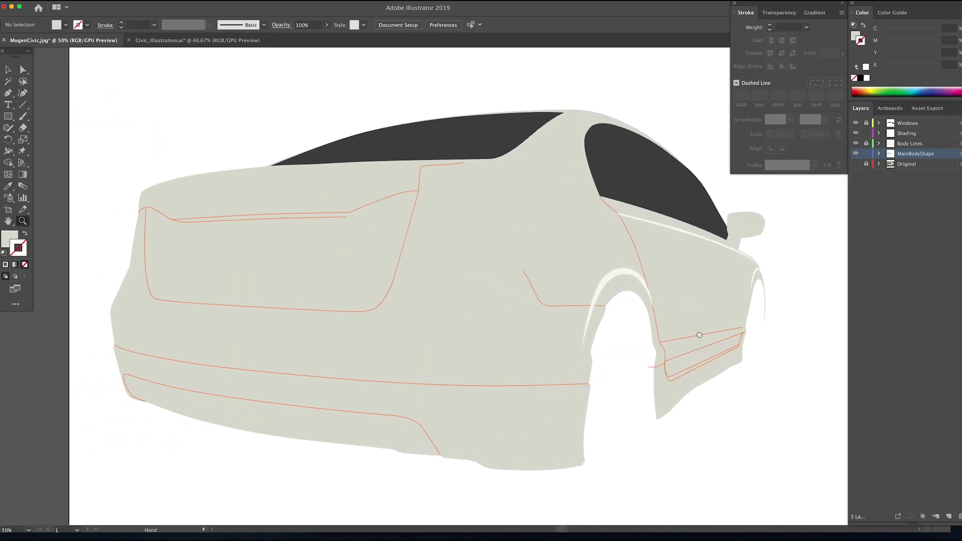
alt+click(542, 314)
drag(550, 314, 566, 335)
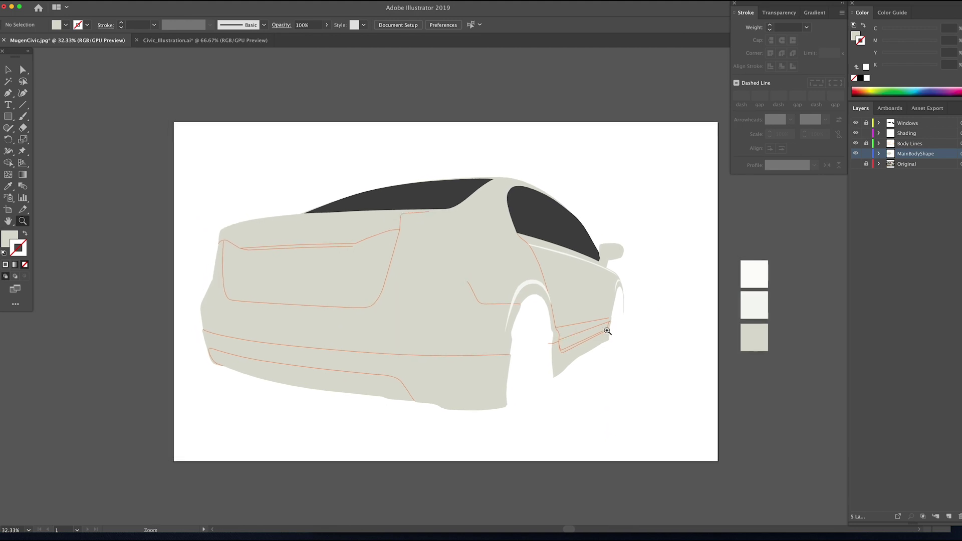
key(v)
click(481, 348)
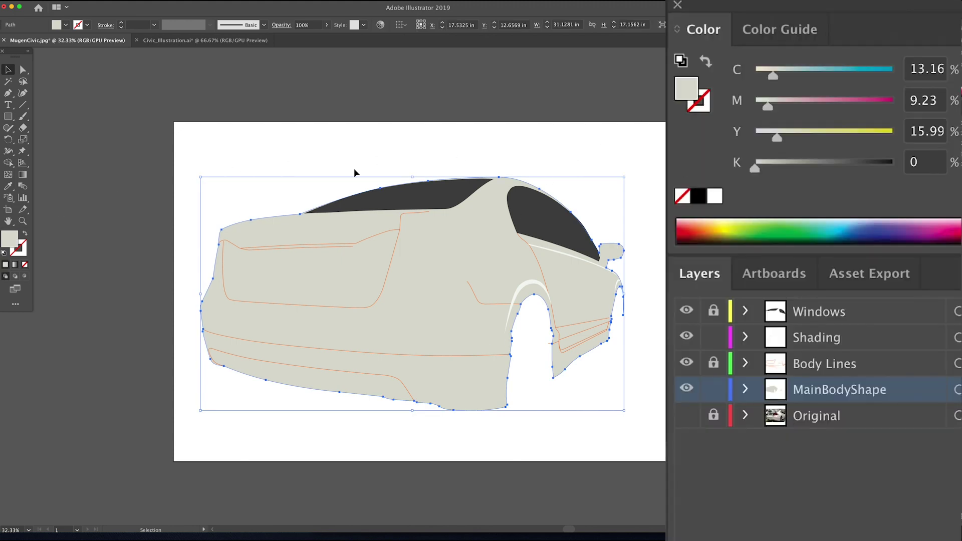
drag(778, 139, 776, 141)
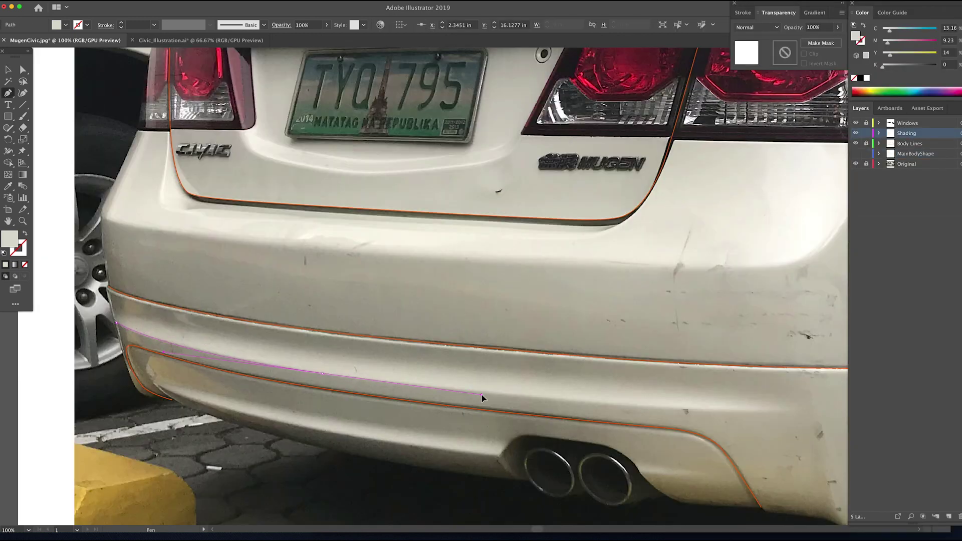
Step: Draw a long tapered filled highlight across the rear bumper, between the bumper seam and the lower body line
scroll(59, 256, right, 2)
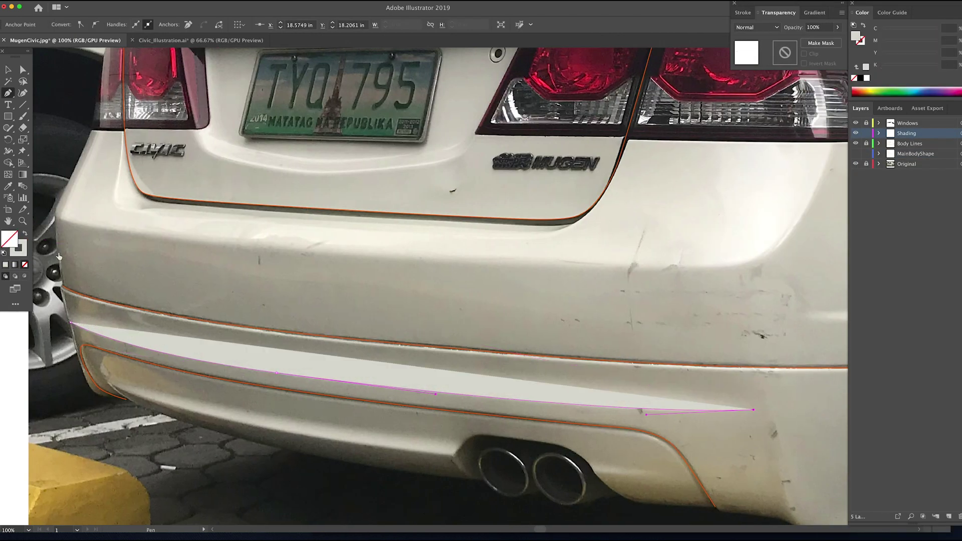
drag(59, 256, 105, 270)
drag(419, 382, 241, 359)
drag(117, 337, 56, 333)
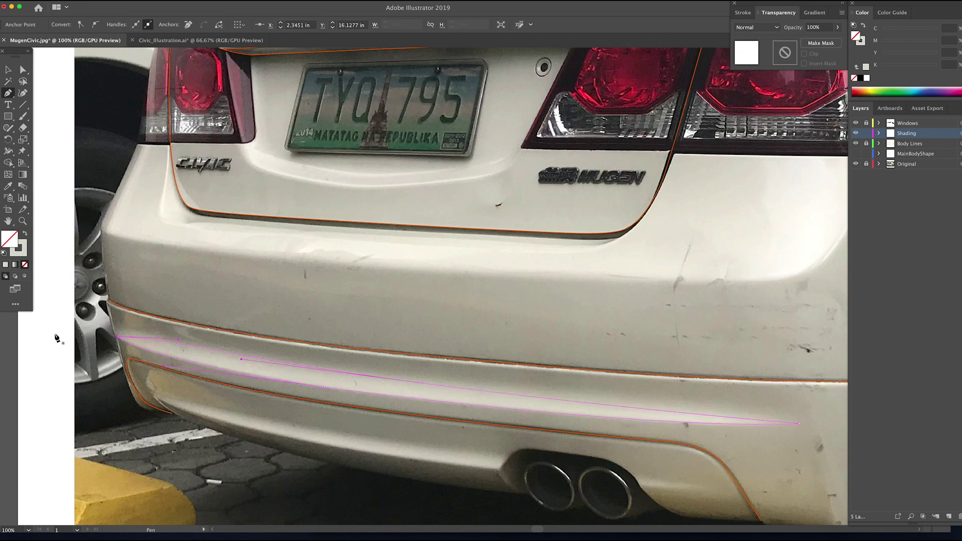
key(shift+x)
Step: Draw a second filled highlight along the bumper's lower edge, from its left corner to the exhaust tips
drag(369, 423, 337, 344)
click(122, 316)
drag(467, 390, 714, 415)
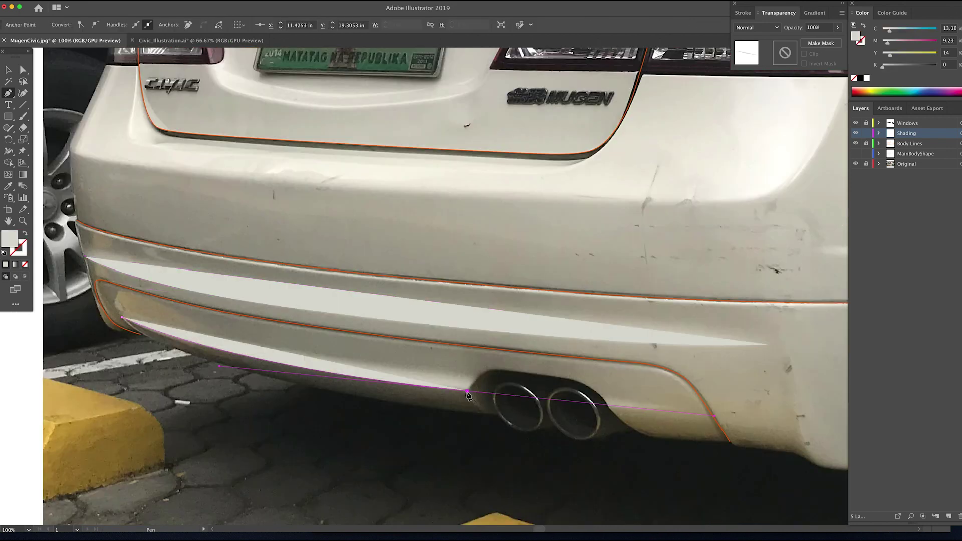
click(466, 390)
click(478, 375)
key(shift+x)
drag(121, 316, 129, 271)
drag(174, 235, 28, 238)
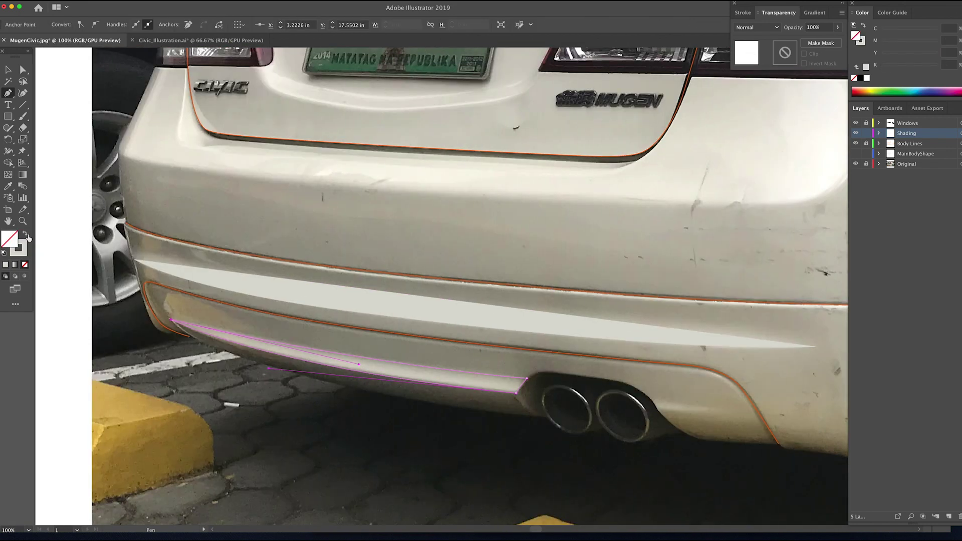
click(29, 238)
Step: Draw a small tapered filled highlight on the bumper just to the right of the exhaust tips
scroll(300, 325, right, 6)
scroll(301, 325, up, 1)
click(522, 411)
click(590, 423)
drag(523, 411, 483, 406)
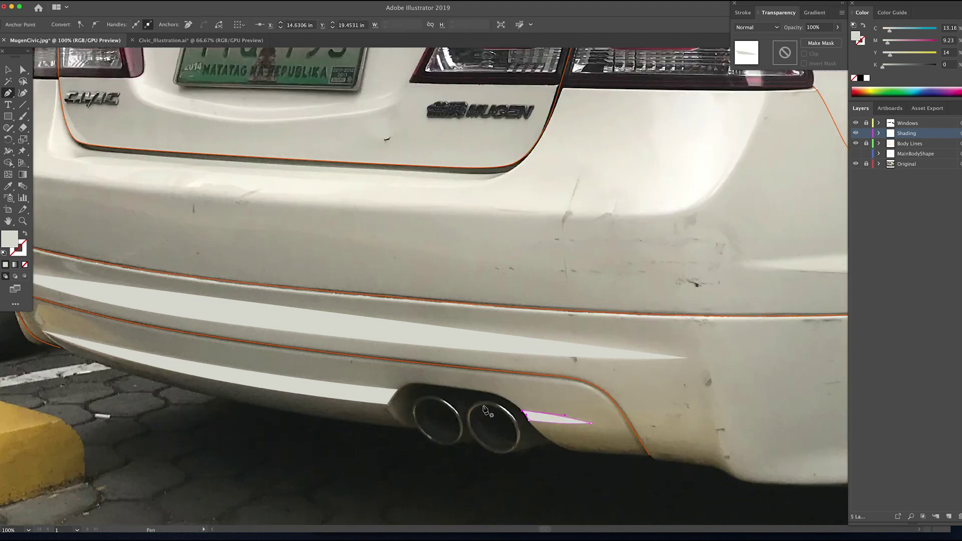
Step: Draw a tapered highlight along the rear bumper's upper crease, ending at the edge of the rear wheel opening
key(v)
scroll(478, 428, right, 16)
scroll(478, 428, up, 4)
key(p)
click(316, 358)
drag(534, 366, 665, 354)
click(533, 366)
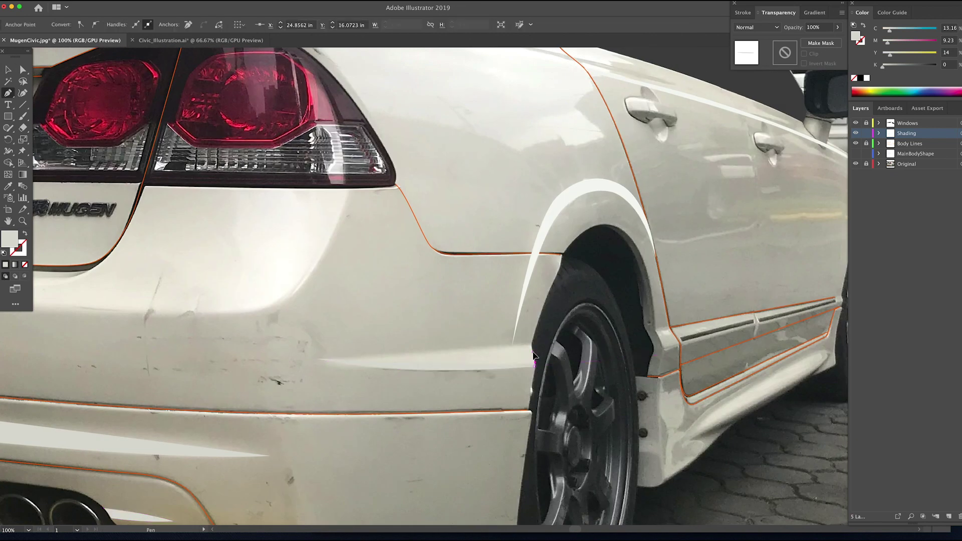
click(530, 345)
click(25, 233)
drag(317, 358, 265, 353)
click(25, 234)
Step: Recolour the rear and front wheel-arch highlights with the fill sampled from the bumper crease highlight
key(v)
scroll(111, 354, right, 14)
scroll(111, 354, up, 4)
click(261, 285)
shift+click(567, 261)
key(i)
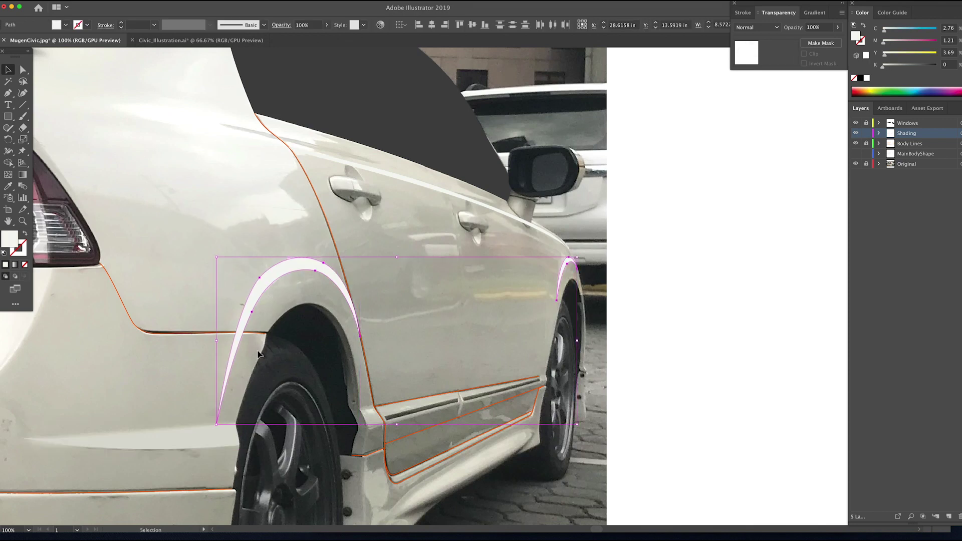
click(195, 436)
Step: Trace the upper edge of a bumper shape from the left taillight along the trunk lid's lower seam to the right taillight
scroll(196, 328, left, 15)
key(p)
click(72, 281)
drag(99, 282, 110, 281)
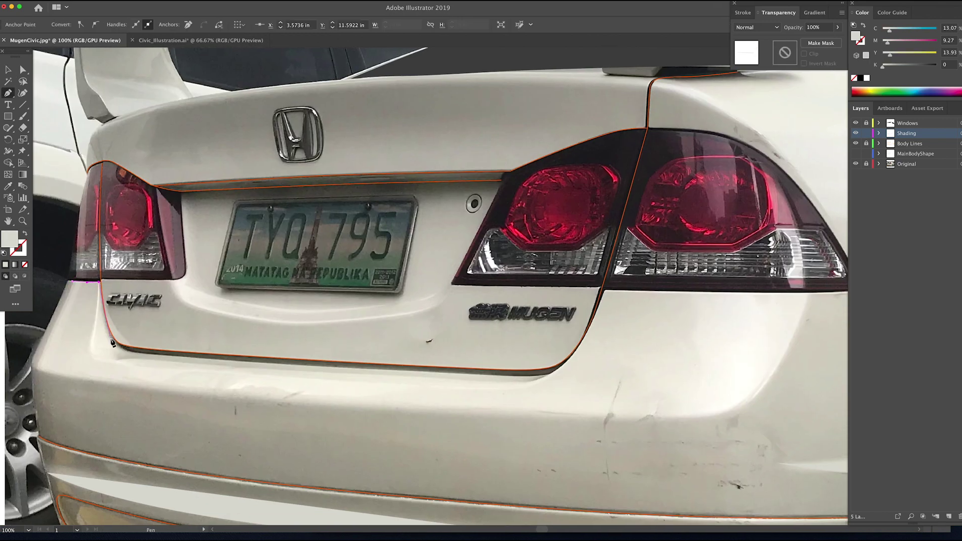
drag(135, 353, 156, 354)
key(super+z)
drag(395, 371, 499, 376)
drag(547, 375, 586, 335)
click(602, 295)
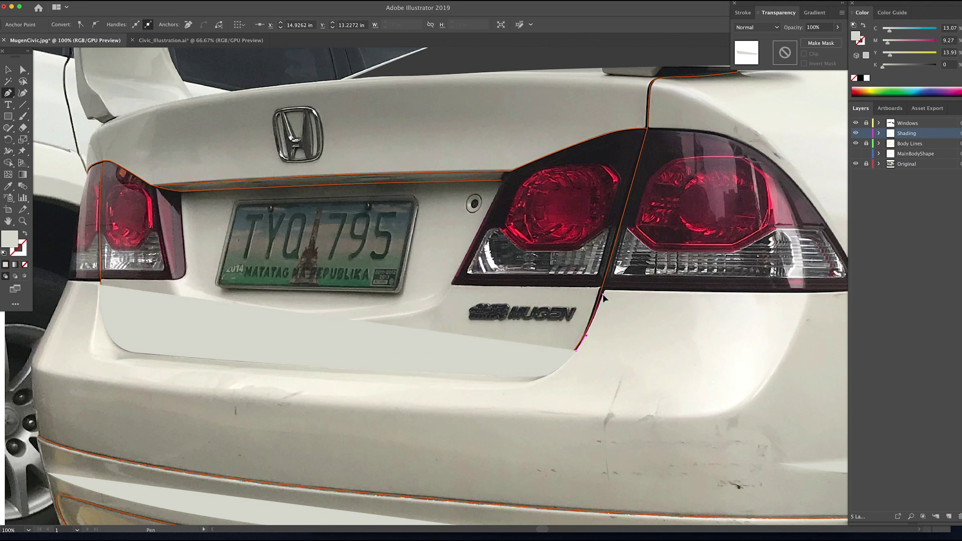
click(607, 290)
Step: Complete the filled upper-bumper shape below the right taillight and back along the bumper crease to the left taillight
scroll(607, 292, right, 5)
click(694, 293)
drag(668, 362, 649, 396)
drag(576, 418, 532, 417)
scroll(532, 417, left, 10)
drag(432, 322, 315, 313)
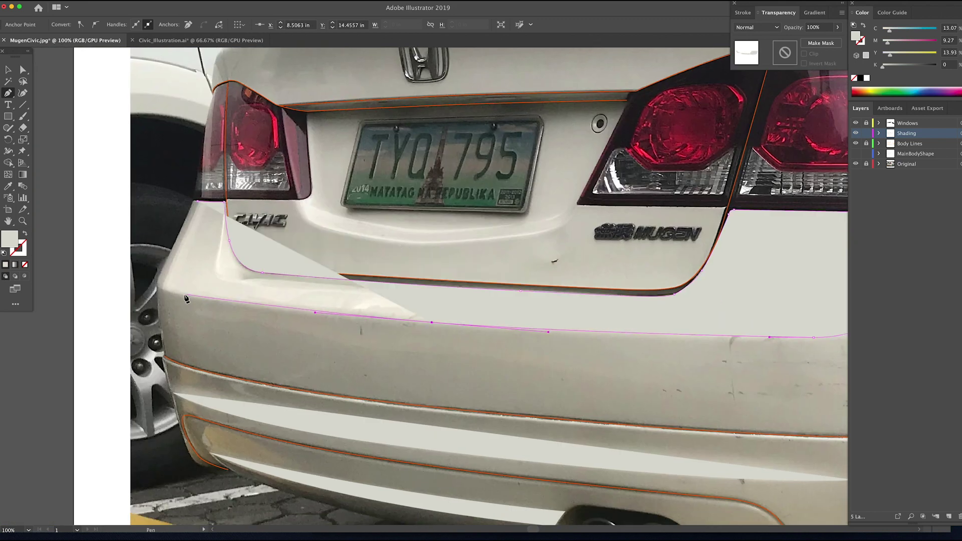
click(162, 290)
click(197, 201)
drag(210, 236, 162, 228)
Step: Hide the upper-bumper shape and trace the outer edge of a crease highlight below the left taillight, curving in beneath the CIVIC badge
click(879, 133)
click(855, 144)
mouse_move(737, 267)
mouse_down()
mouse_move(647, 292)
mouse_move(711, 301)
mouse_up()
super+click(277, 275)
super+click(277, 275)
super+click(276, 275)
drag(561, 222, 386, 202)
click(386, 163)
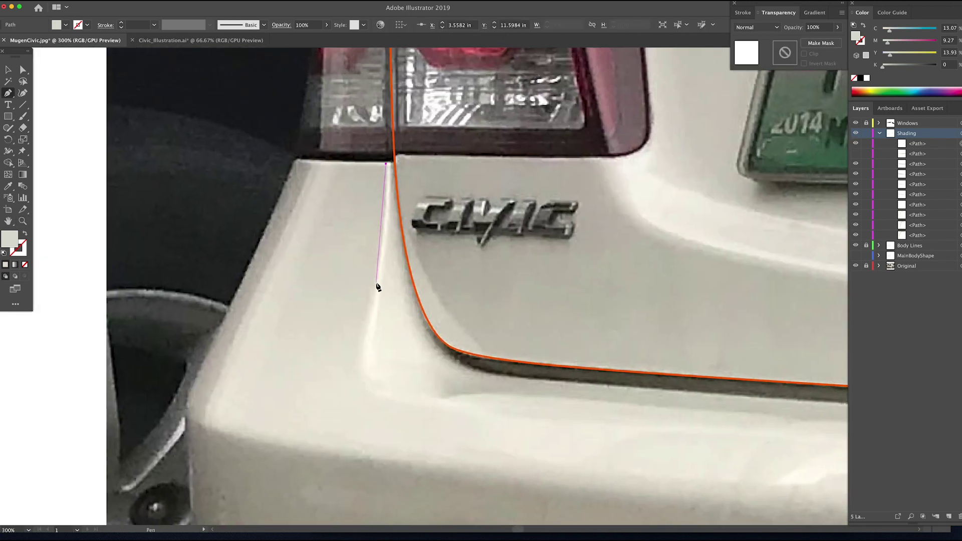
click(376, 283)
drag(362, 382, 371, 400)
drag(446, 408, 462, 414)
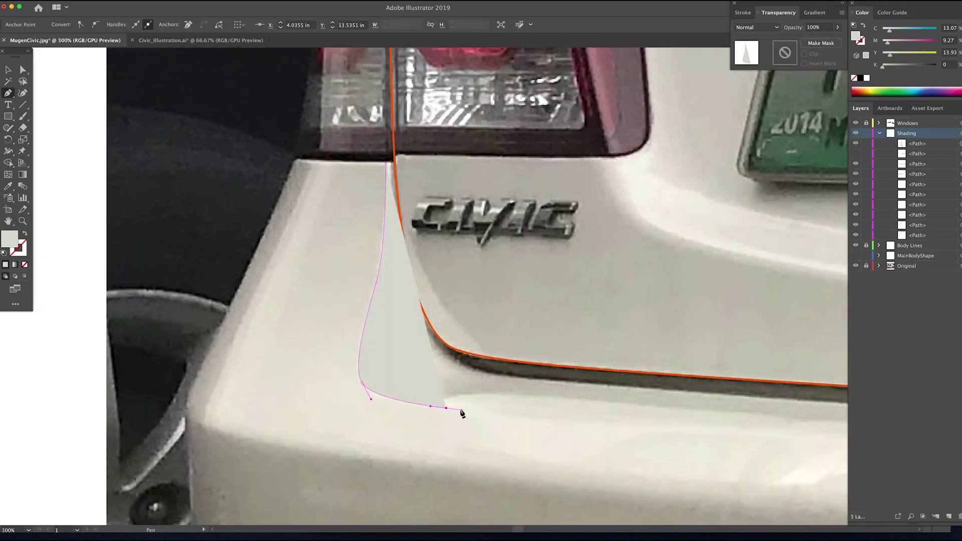
Step: Close the crease highlight with an inner edge running parallel back up to the left taillight
click(25, 233)
drag(380, 386, 362, 373)
drag(374, 332, 376, 315)
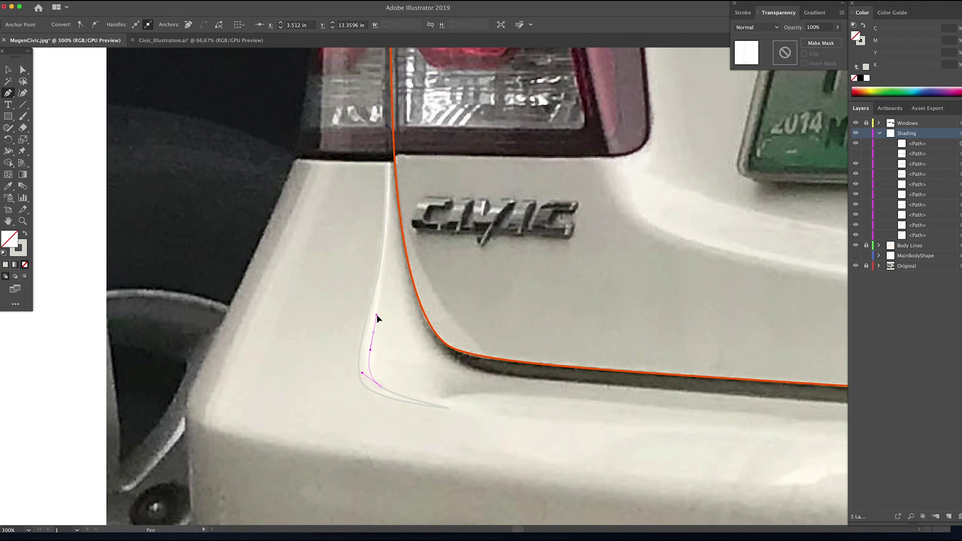
drag(386, 255, 390, 221)
click(386, 164)
Step: Fill the crease highlight with cyan 7%, magenta 7% and yellow 9%, and show the hidden upper-bumper shape again
key(v)
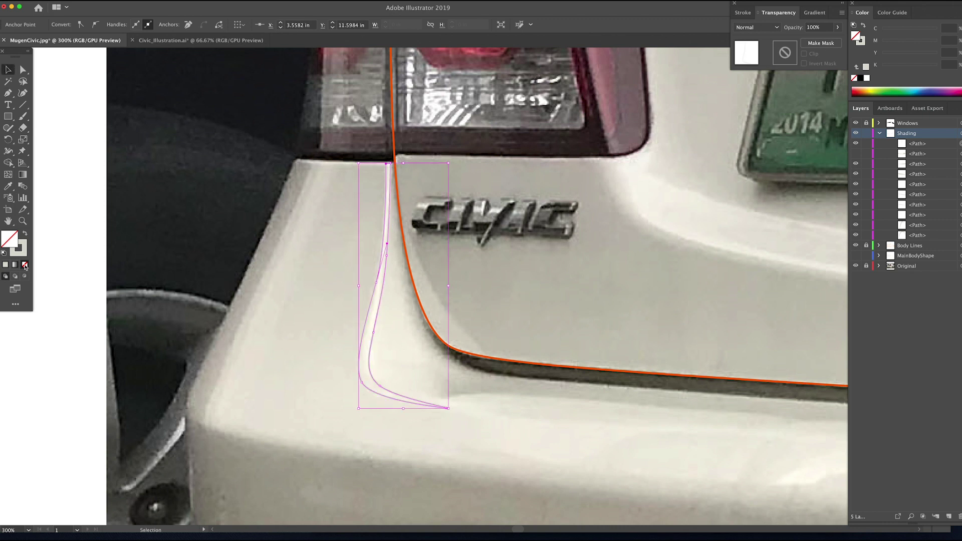
key(shift+x)
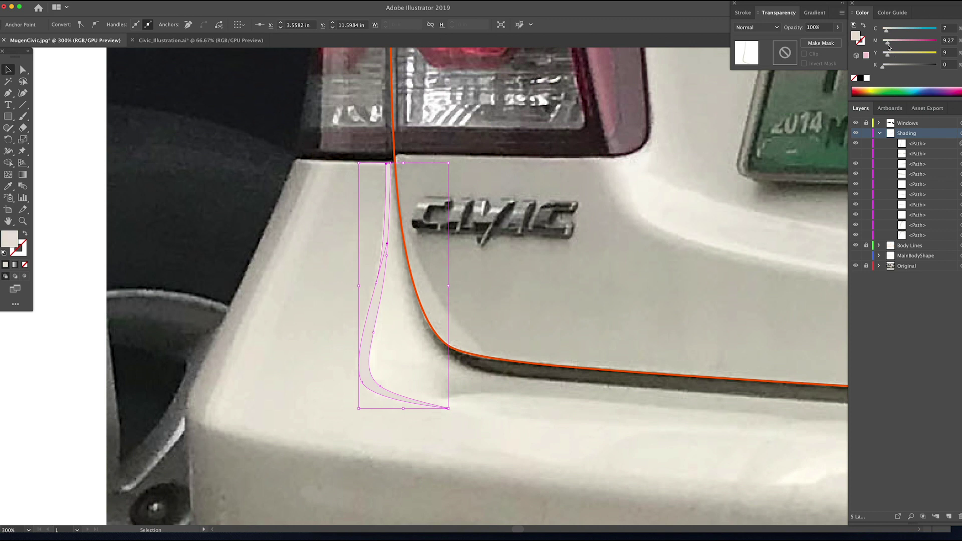
click(855, 154)
Step: Hide the Original photo layer, deselect everything and show the MainBodyShape layer with the whole car in view
key(z)
alt+click(415, 254)
alt+click(408, 252)
click(855, 266)
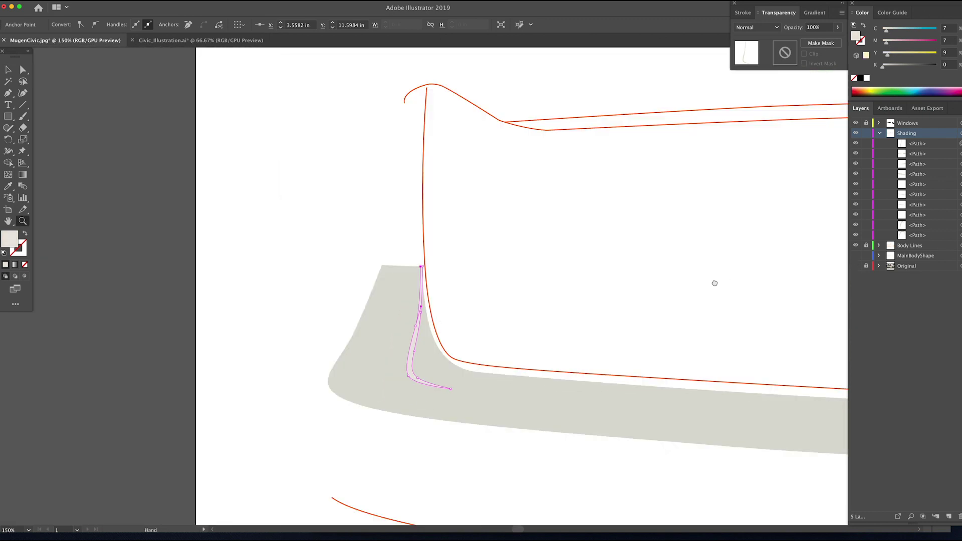
key(super+shift+a)
alt+click(594, 283)
alt+click(472, 240)
alt+click(473, 240)
alt+click(473, 240)
click(855, 256)
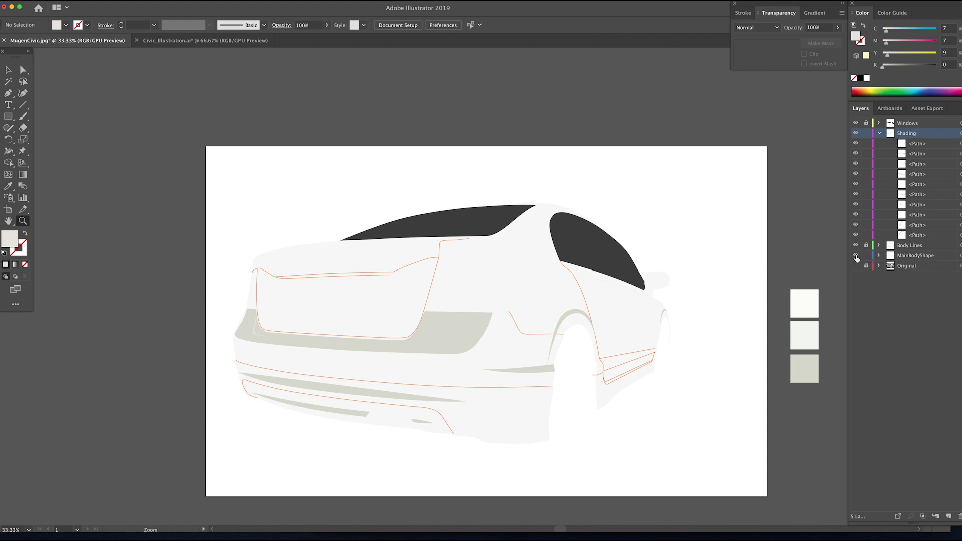
Step: Recolour the car body shape with the darkest grey-beige swatch beside the artboard and lock the MainBodyShape layer
key(v)
click(534, 428)
drag(884, 66, 890, 67)
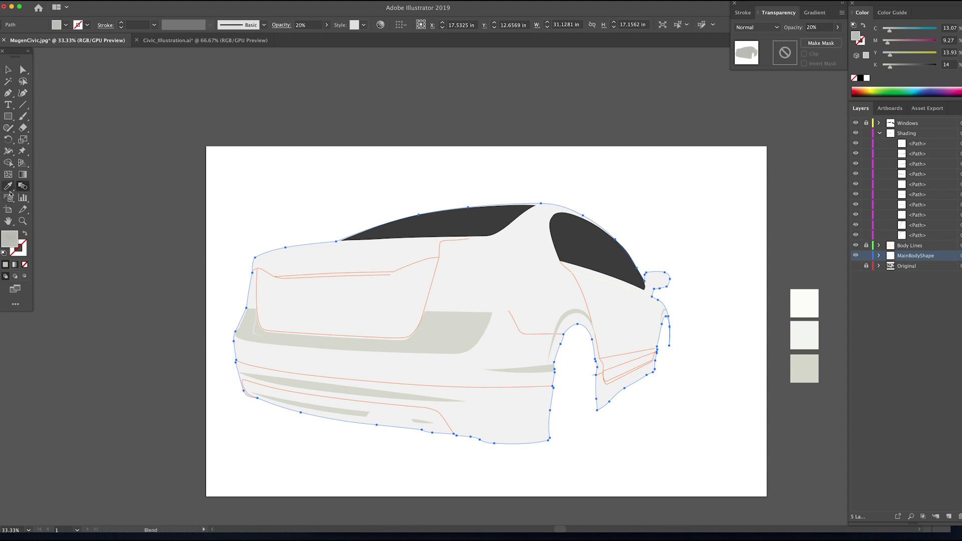
click(804, 365)
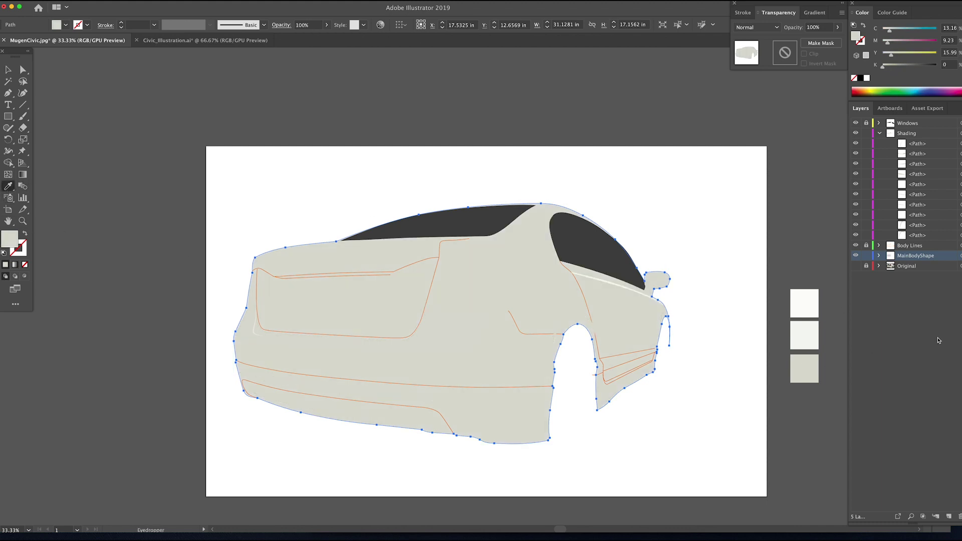
click(865, 256)
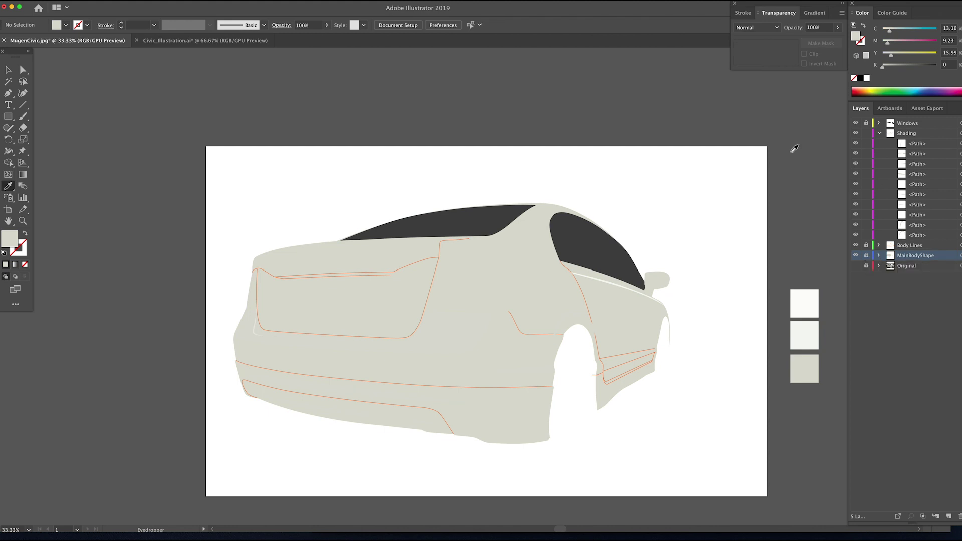
Step: Recolour all the shading shapes on the car with the lightest off-white swatch
drag(438, 466, 212, 445)
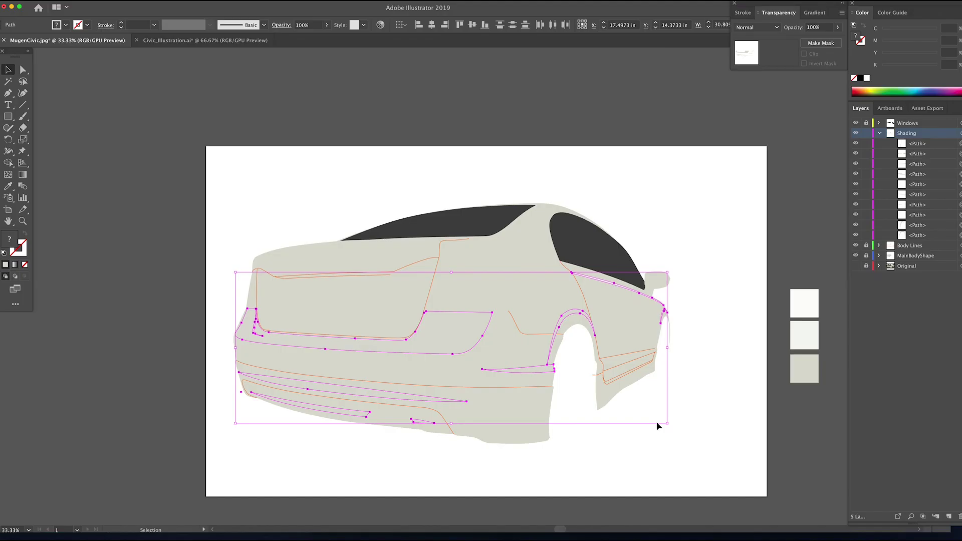
key(i)
click(800, 305)
key(v)
click(736, 359)
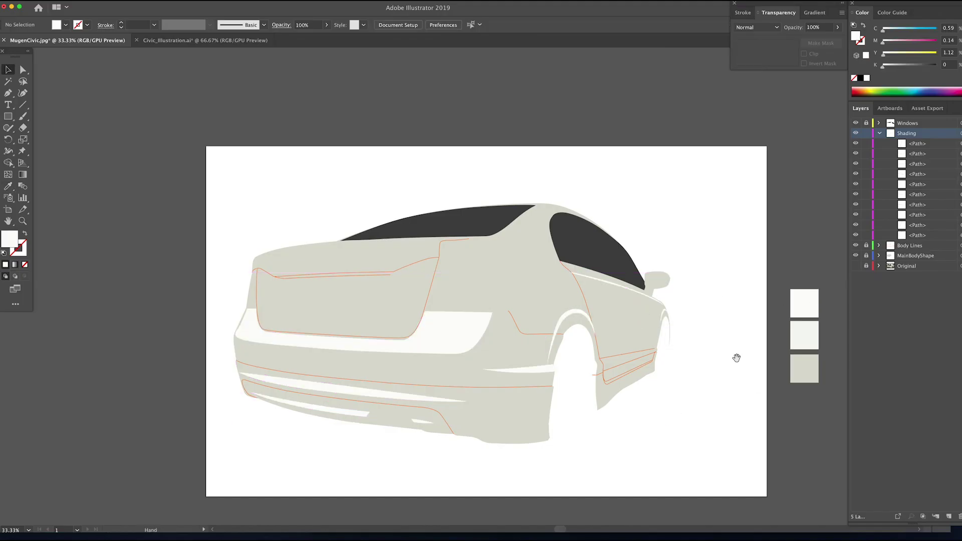
Step: Show the Original photo layer and toggle the MainBodyShape layer's visibility to compare the body colour with the photo
drag(736, 358, 718, 350)
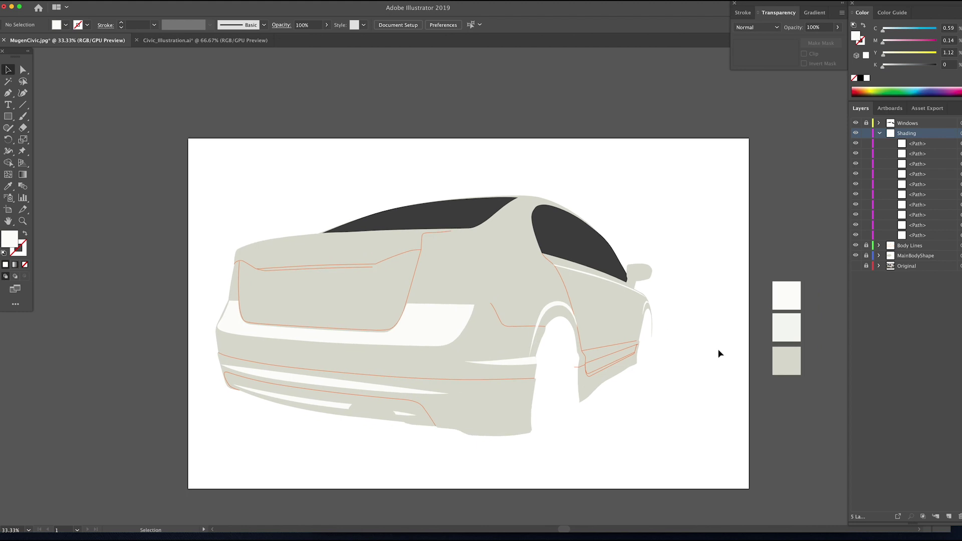
click(855, 266)
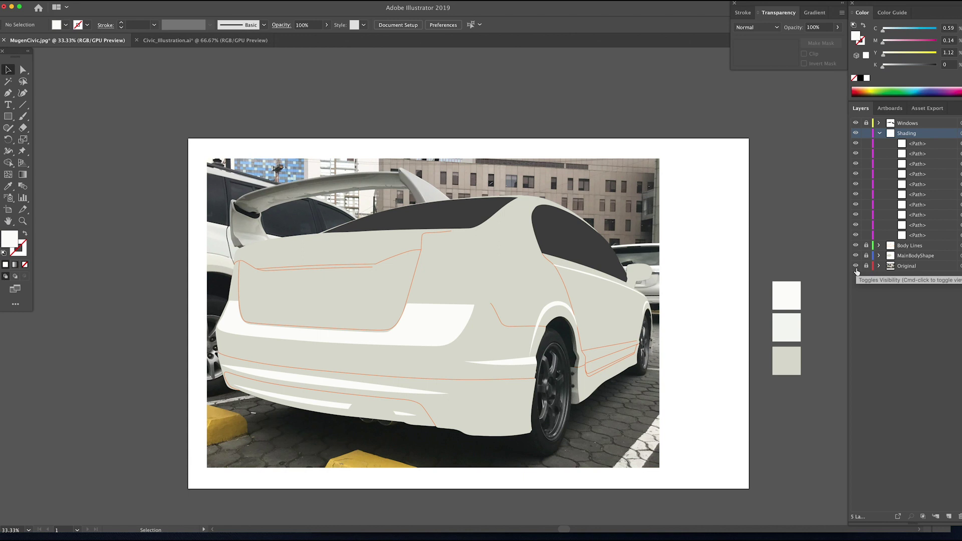
click(856, 255)
click(855, 255)
click(855, 255)
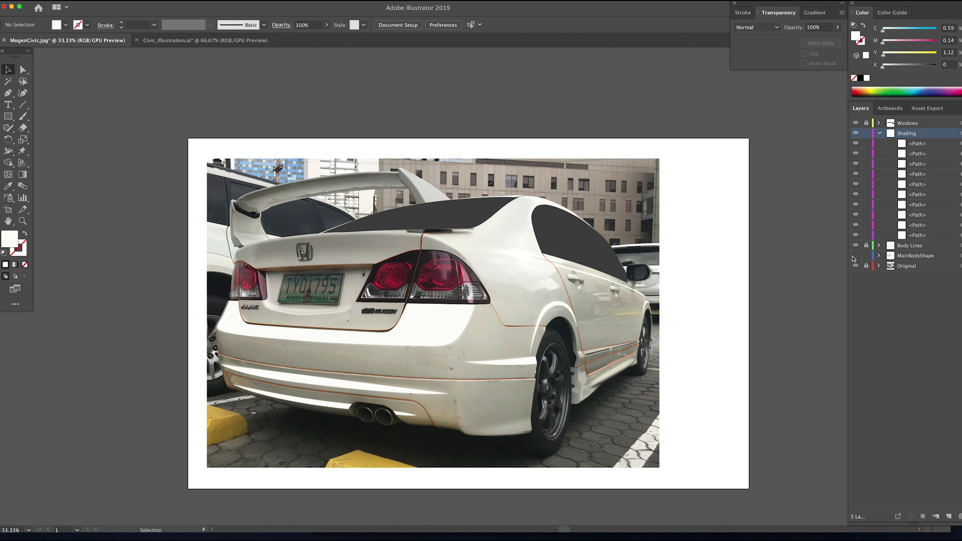
click(854, 257)
Step: Recolour the car body shape with a light grey sampled from the spoiler's right upright in the photo
click(507, 406)
click(879, 256)
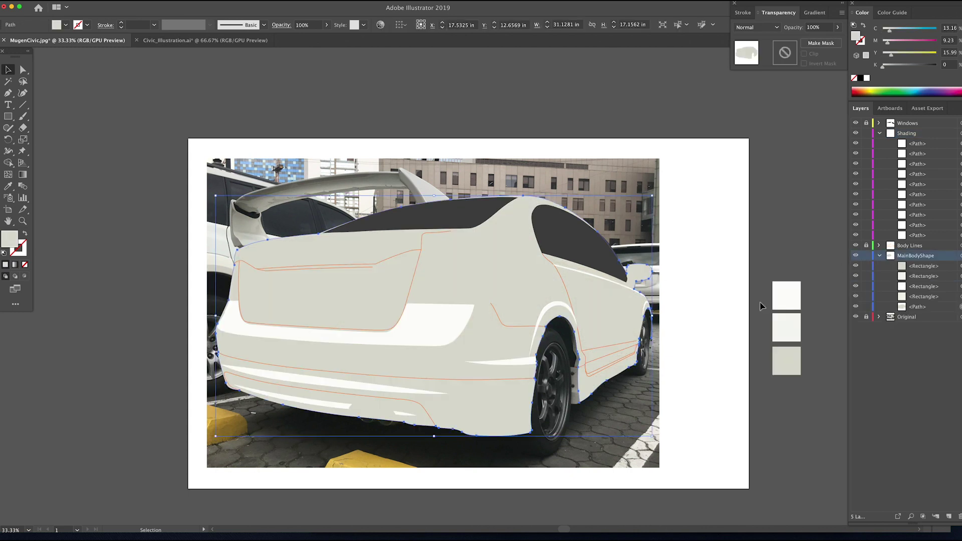
click(24, 234)
click(10, 189)
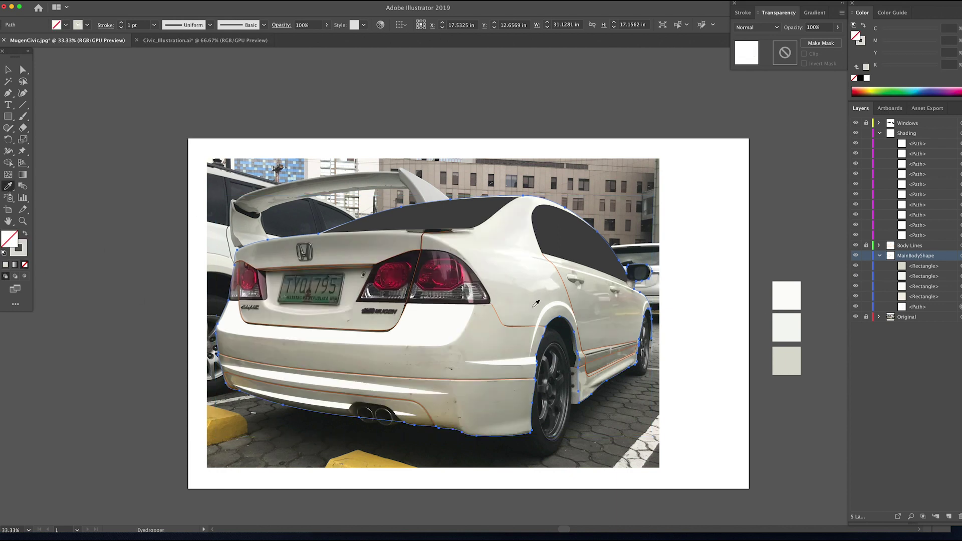
click(494, 318)
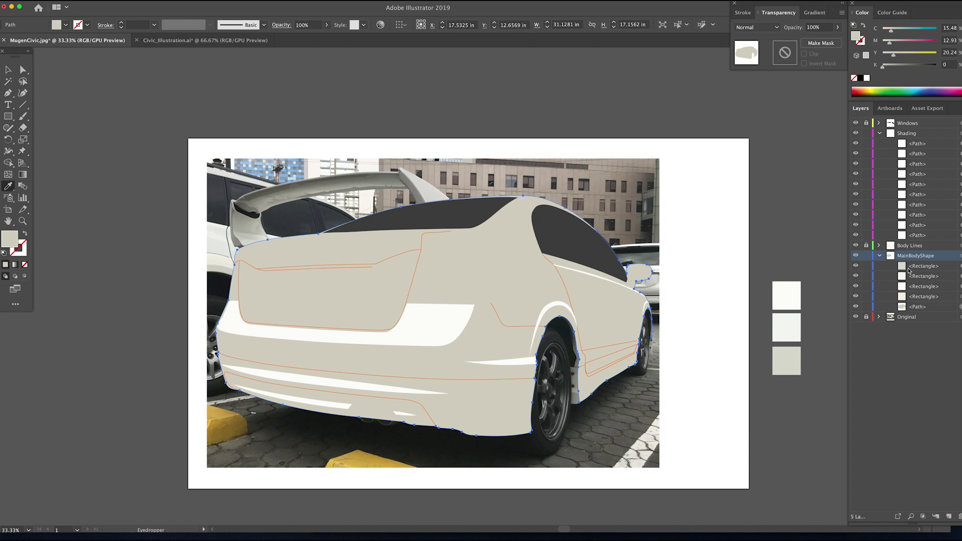
click(267, 196)
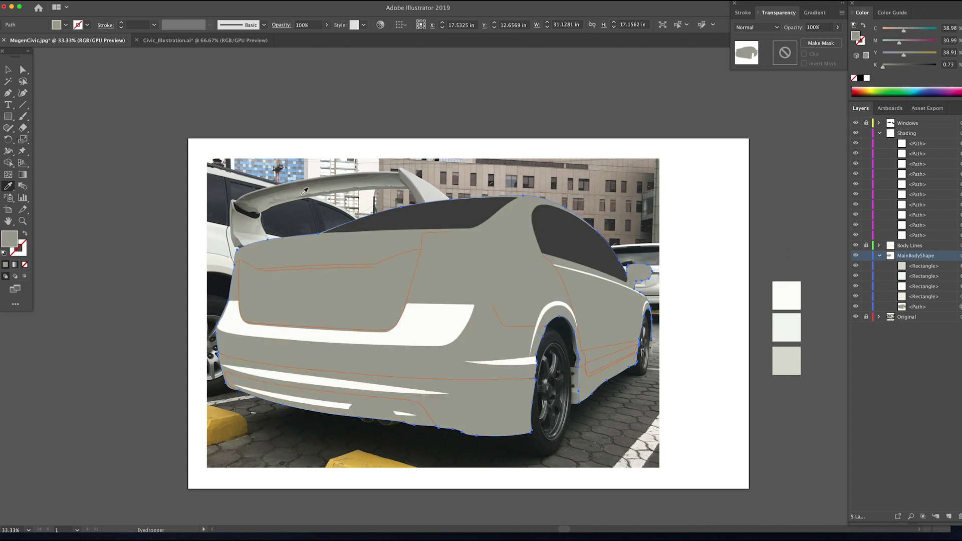
click(424, 181)
click(424, 189)
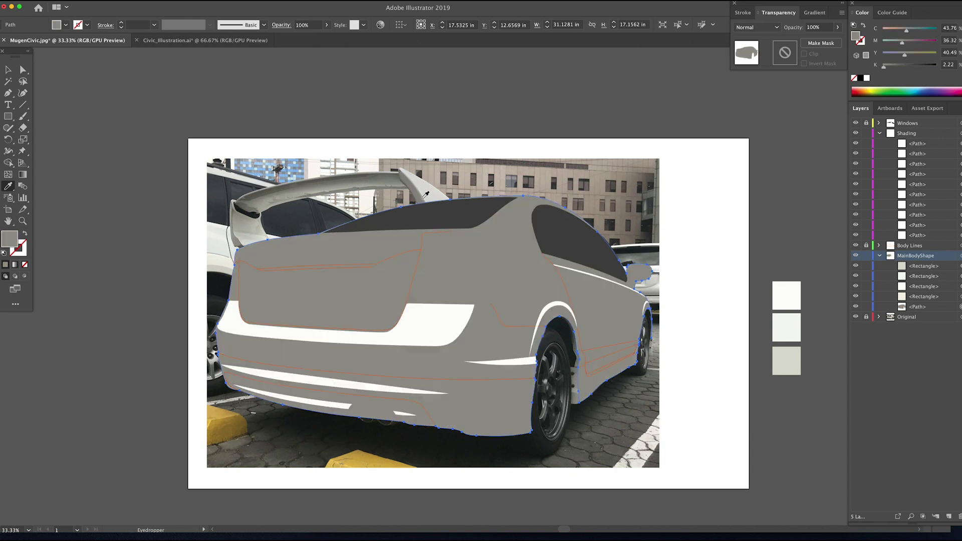
click(427, 192)
click(430, 192)
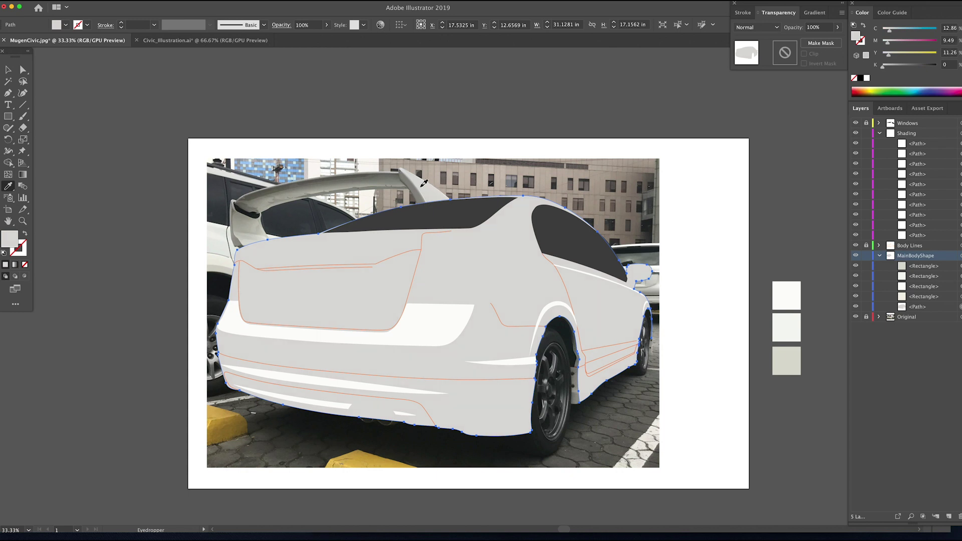
click(8, 70)
click(274, 187)
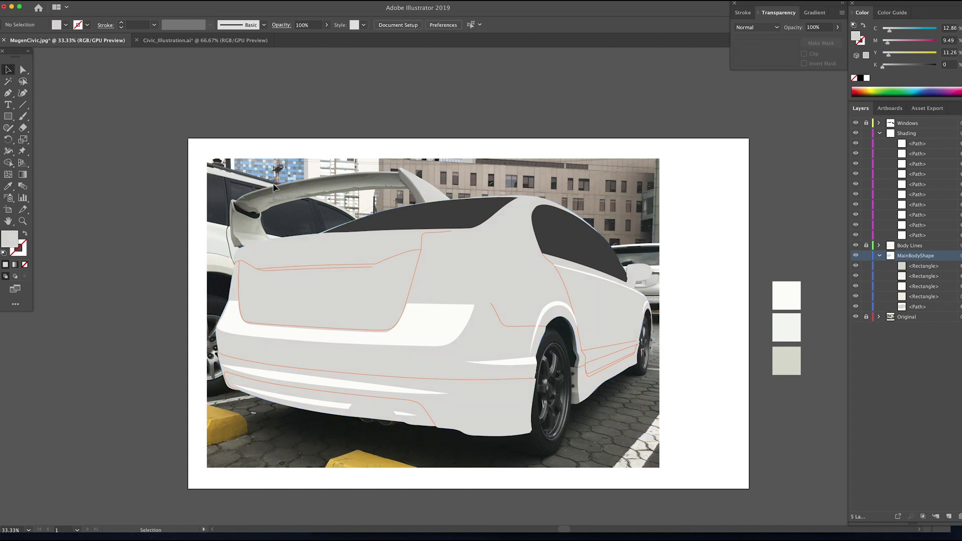
Step: Duplicate the lightest swatch above the swatch column and fill the copy with the car body's light grey
click(790, 299)
drag(789, 294, 789, 259)
key(i)
click(366, 316)
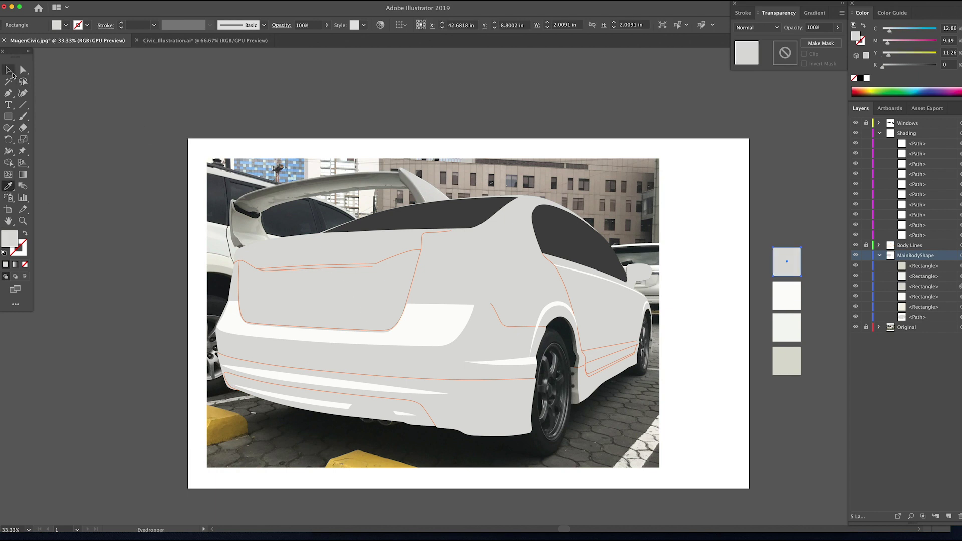
click(9, 70)
click(712, 291)
Step: Collapse, lock and hide the MainBodyShape layer
click(879, 256)
click(866, 256)
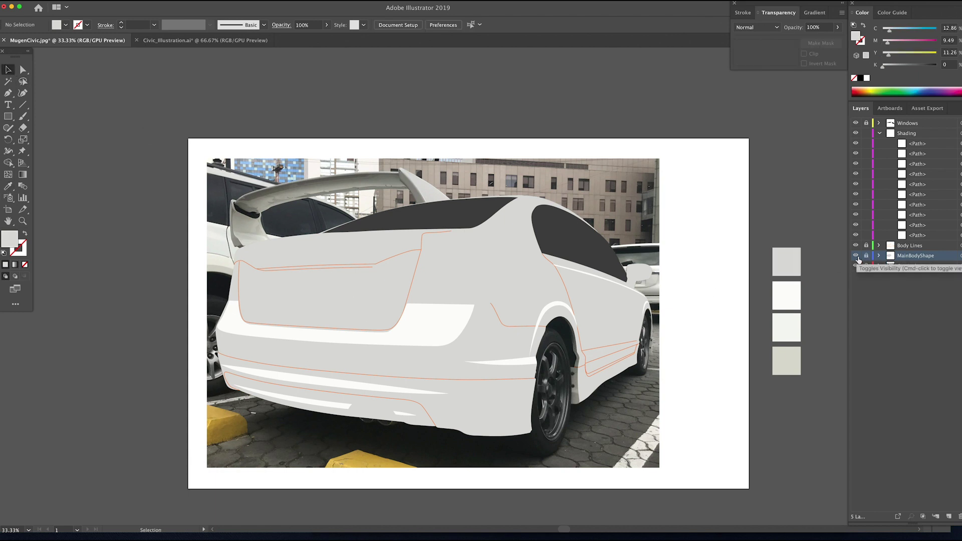
click(856, 256)
Step: Draw a light grey filled shape on the Shading layer along the bumper's lower corner next to the rear wheel
key(z)
click(536, 391)
click(536, 390)
click(349, 201)
key(p)
click(916, 133)
click(494, 269)
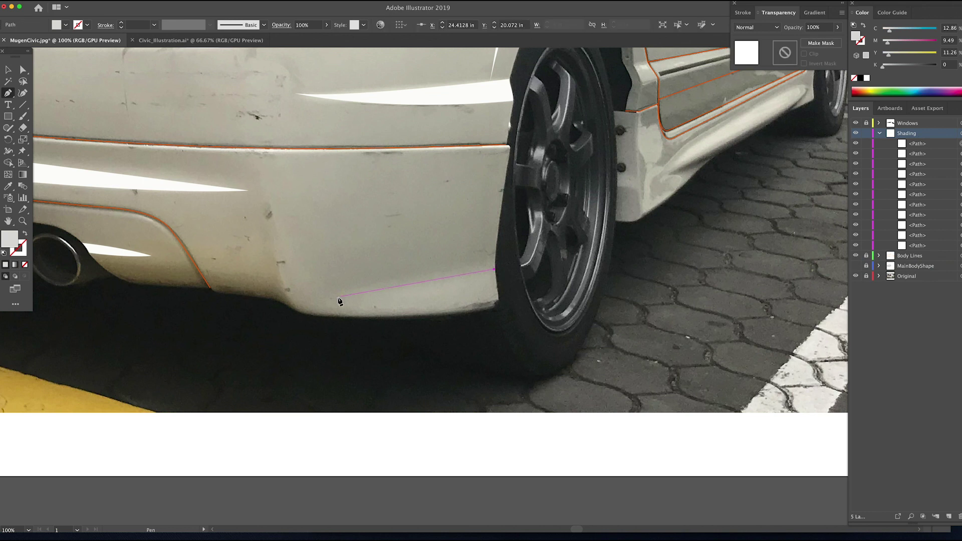
drag(338, 299, 293, 314)
drag(379, 316, 398, 316)
click(493, 306)
click(498, 301)
click(493, 269)
Step: Draw a tapered light grey strip along the lower edge of the doors, from the rear wheel arch to the front wheel
key(z)
click(660, 150)
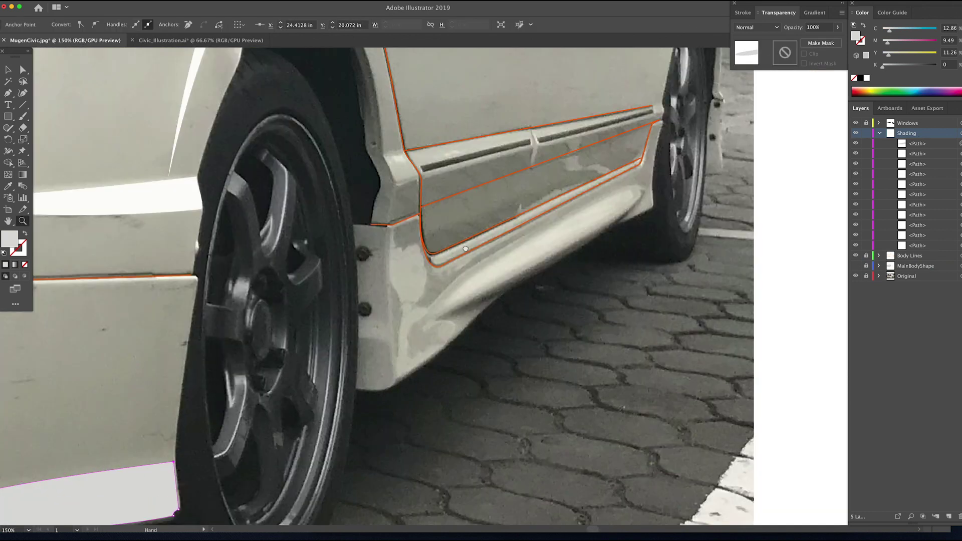
click(523, 162)
key(p)
click(239, 283)
click(609, 215)
click(611, 222)
click(610, 227)
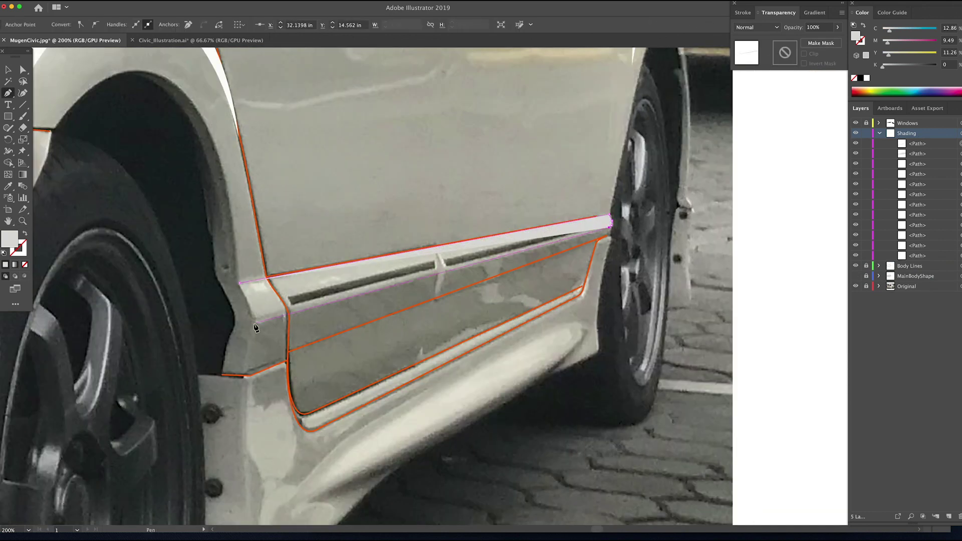
click(254, 323)
click(25, 233)
drag(249, 306, 246, 298)
click(239, 283)
mouse_move(321, 319)
mouse_down()
mouse_move(275, 255)
mouse_move(199, 270)
mouse_up()
key(shift+x)
Step: Draw a narrow light grey strip between the two lower sill lines, and move the Body Lines layer above Shading
click(164, 333)
drag(185, 364, 202, 359)
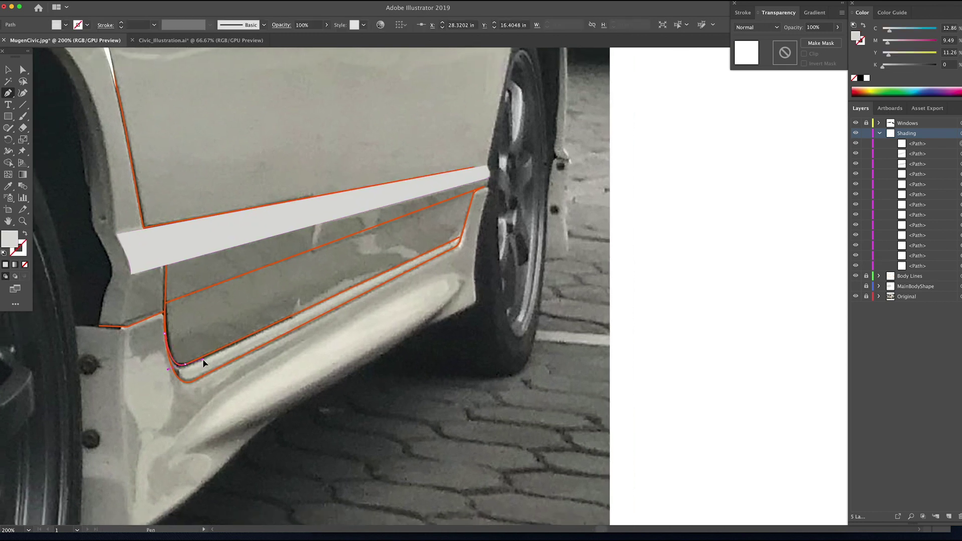
click(462, 236)
drag(458, 245, 453, 249)
click(193, 380)
drag(175, 375, 167, 362)
click(164, 333)
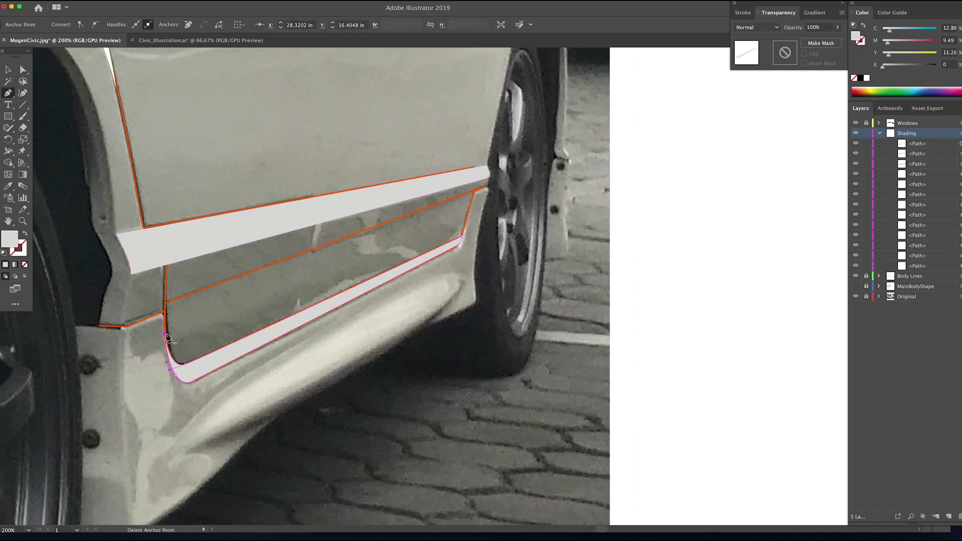
drag(909, 276, 904, 129)
Step: Draw a long tapered light grey highlight shape on the side skirt, below the sill lines, narrowing toward the rear wheel
scroll(203, 427, down, 1)
click(195, 432)
drag(291, 355, 366, 312)
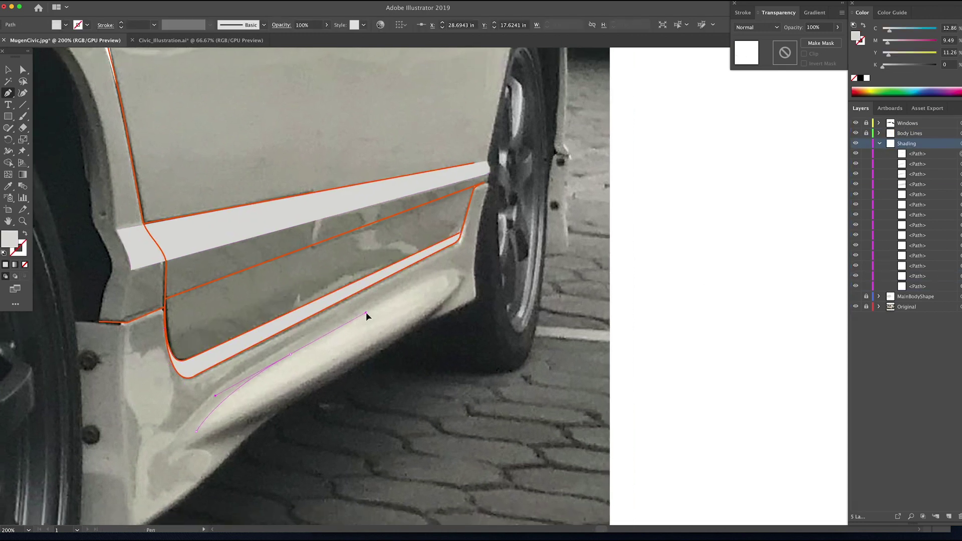
scroll(368, 311, up, 1)
mouse_move(440, 280)
mouse_down()
mouse_move(454, 276)
mouse_move(442, 309)
mouse_move(466, 275)
mouse_up()
key(super+z)
key(super+z)
drag(437, 310, 412, 329)
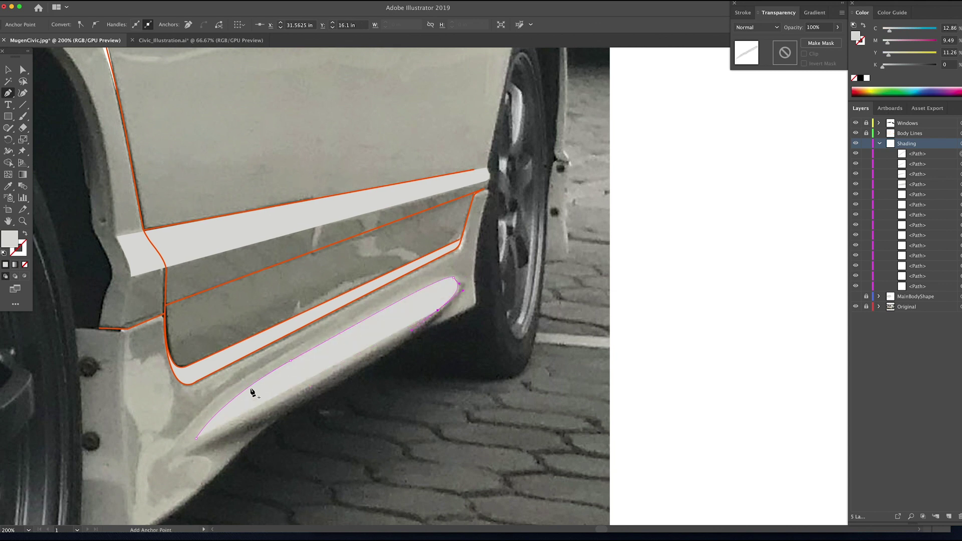
drag(196, 438, 106, 468)
Step: Draw a curved light grey shape on the side skirt's end beside the rear wheel arch, from the sill down to the lower corner
drag(434, 380, 537, 280)
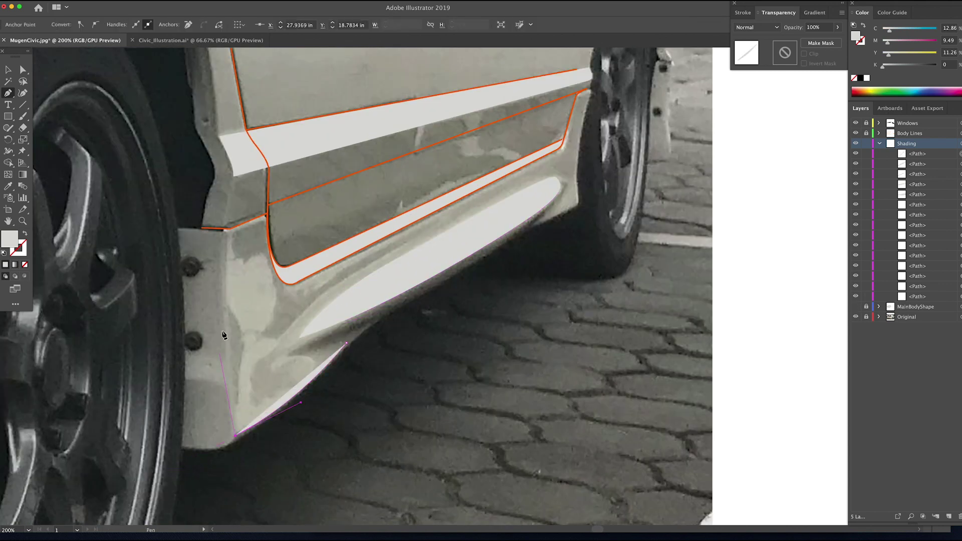
drag(286, 355, 310, 356)
click(305, 385)
click(237, 431)
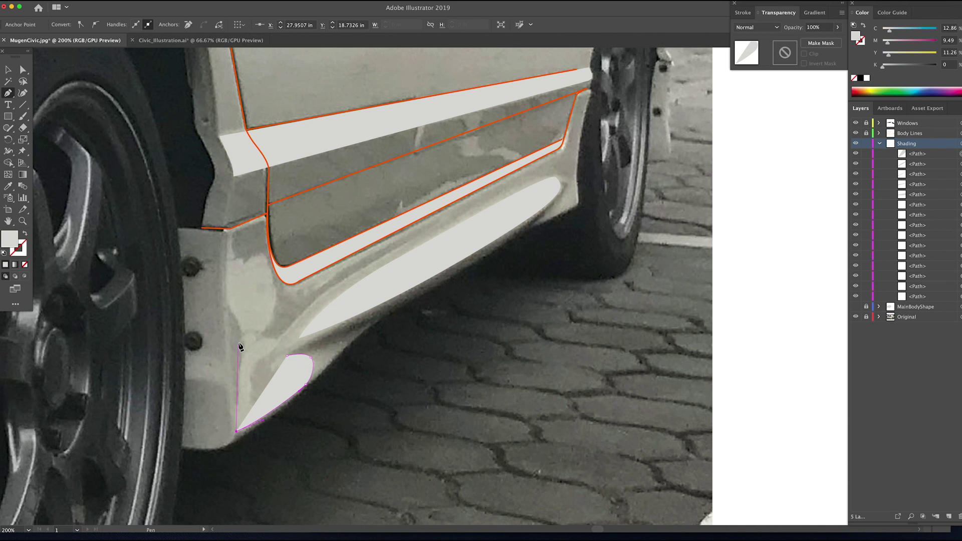
drag(257, 326, 242, 328)
drag(229, 286, 227, 269)
drag(231, 234, 257, 256)
key(shift+x)
drag(267, 263, 271, 271)
mouse_move(270, 325)
mouse_down()
mouse_move(266, 339)
mouse_move(297, 355)
mouse_up()
key(shift+x)
scroll(427, 259, up, 10)
scroll(427, 259, right, 4)
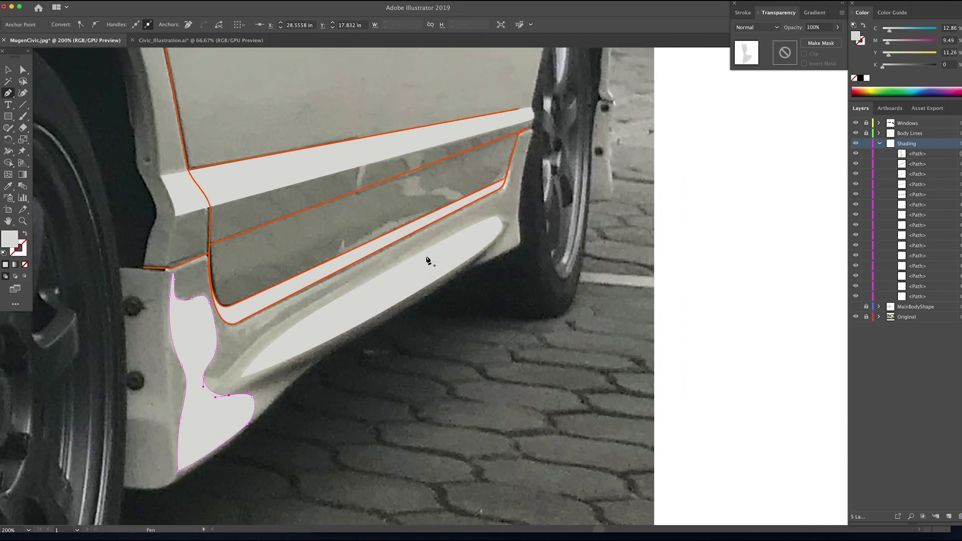
Step: Deselect the skirt shape and hide the existing thin highlight strip below the side windows
scroll(429, 259, up, 5)
scroll(428, 259, left, 5)
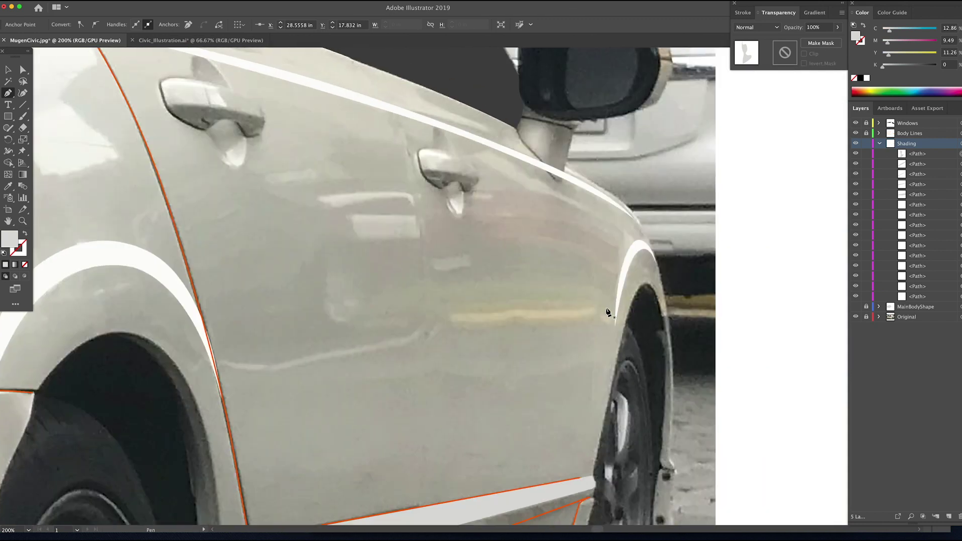
scroll(608, 312, up, 5)
scroll(607, 312, left, 3)
key(v)
click(662, 352)
click(855, 276)
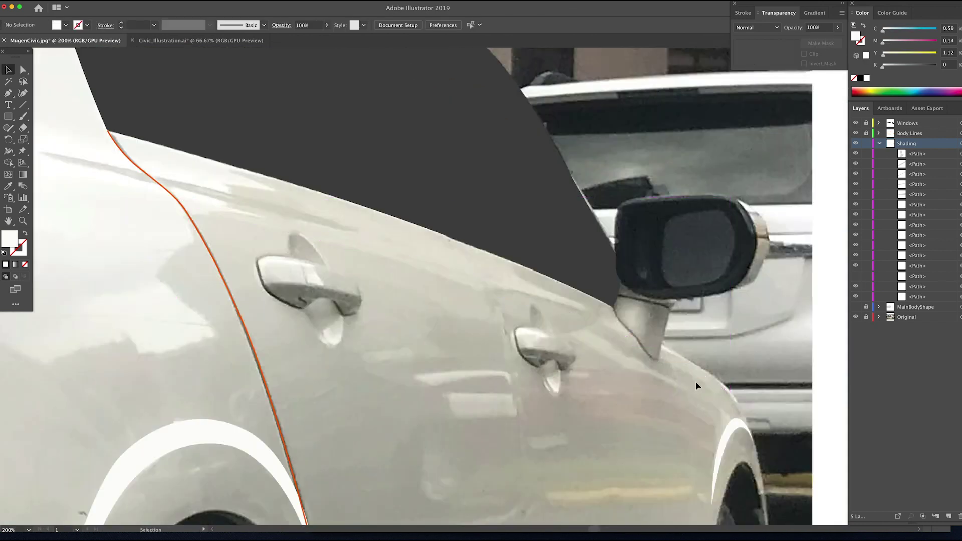
Step: Draw an off-white highlight shape along the shoulder below the side windows, from the front fender to the rear door line
click(733, 402)
drag(613, 311, 559, 276)
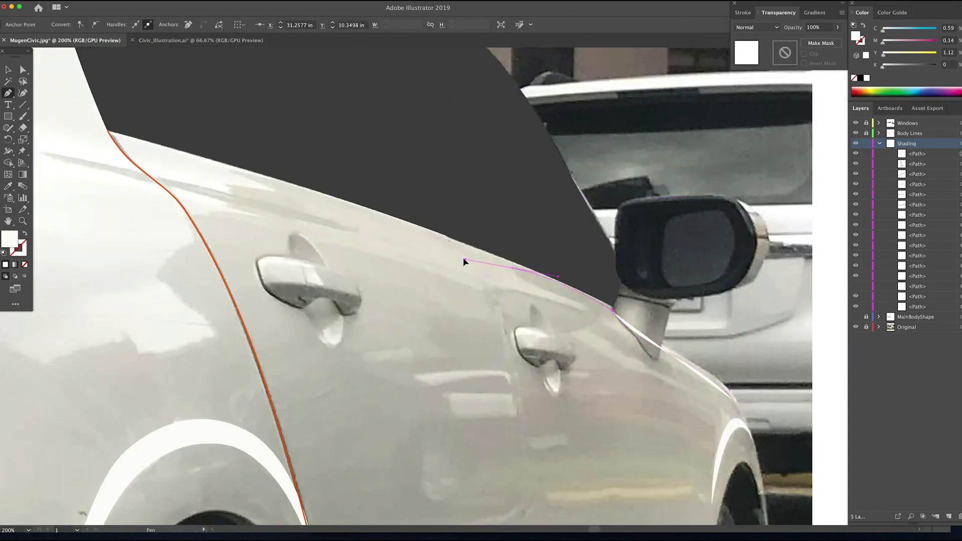
drag(465, 260, 444, 242)
drag(219, 171, 265, 156)
drag(266, 155, 192, 146)
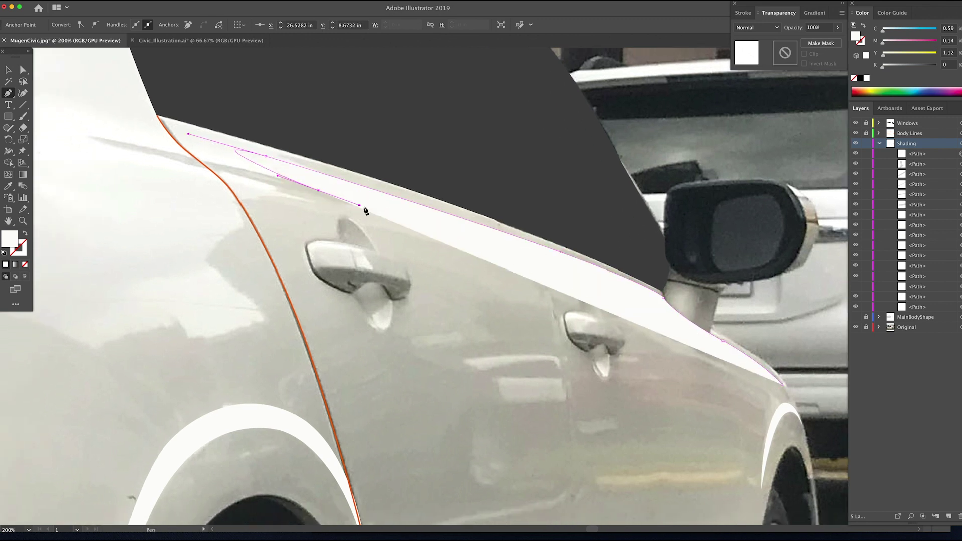
key(Escape)
drag(391, 241, 417, 247)
drag(564, 294, 617, 317)
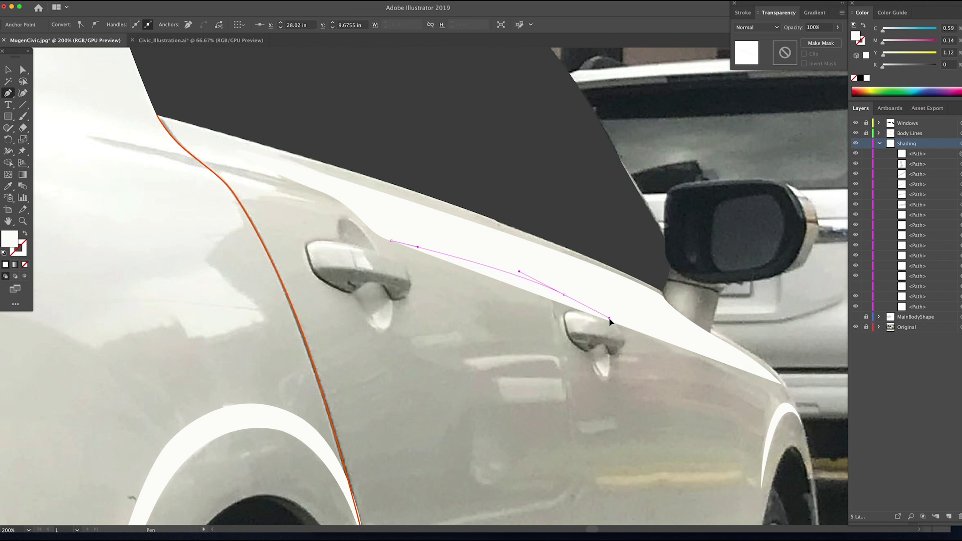
drag(782, 384, 837, 426)
drag(684, 394, 674, 337)
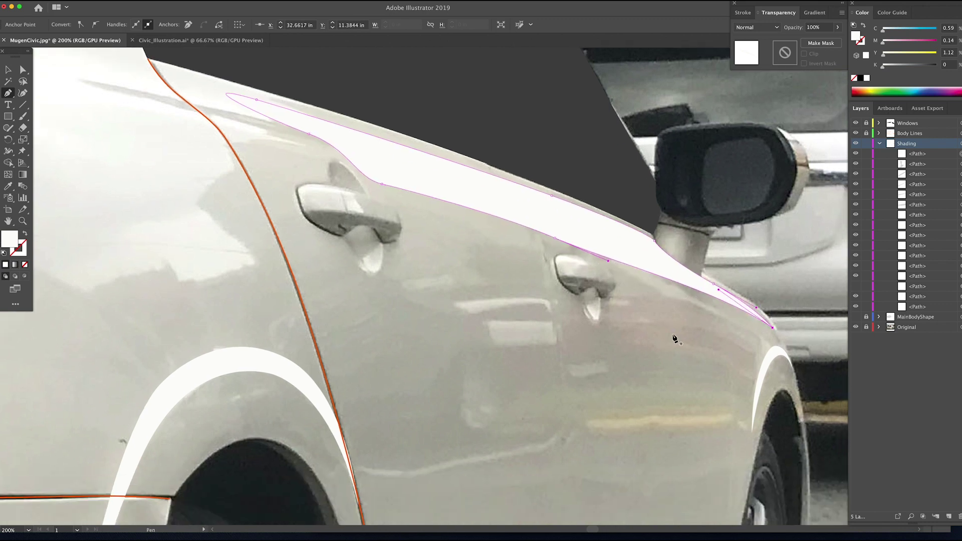
Step: Fit the artboard in view, show the MainBodyShape layer and hide the Original photo layer
key(z)
alt+click(674, 337)
click(856, 317)
key(super+0)
click(855, 327)
key(v)
click(719, 378)
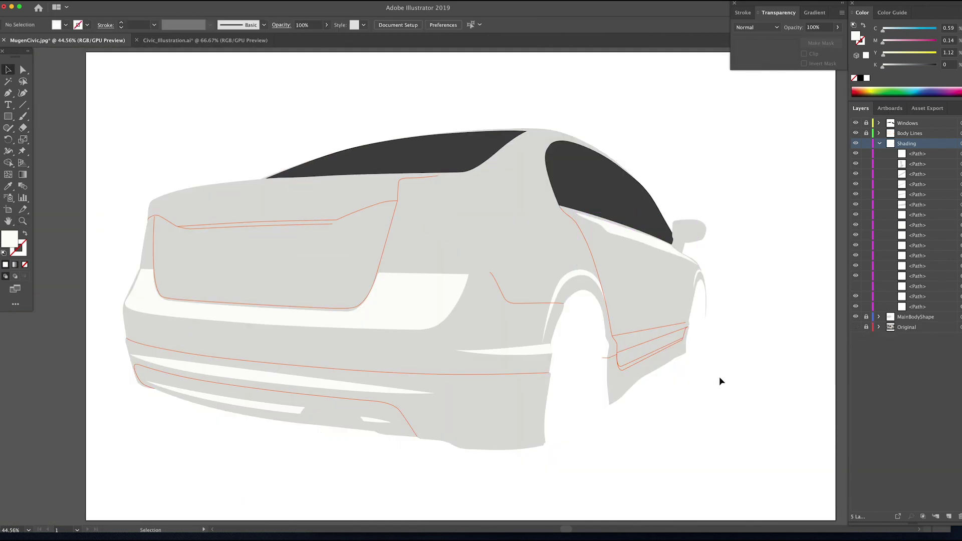
Step: Recolour the light grey door, sill and side-skirt shapes with the off-white sampled from the shoulder highlight
click(617, 387)
drag(727, 409, 590, 317)
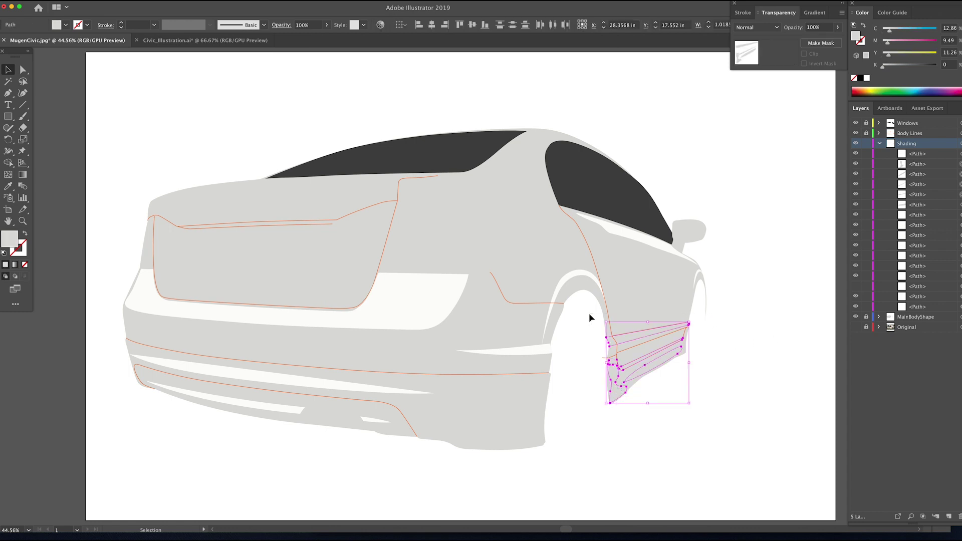
click(8, 188)
click(628, 232)
click(8, 70)
click(187, 96)
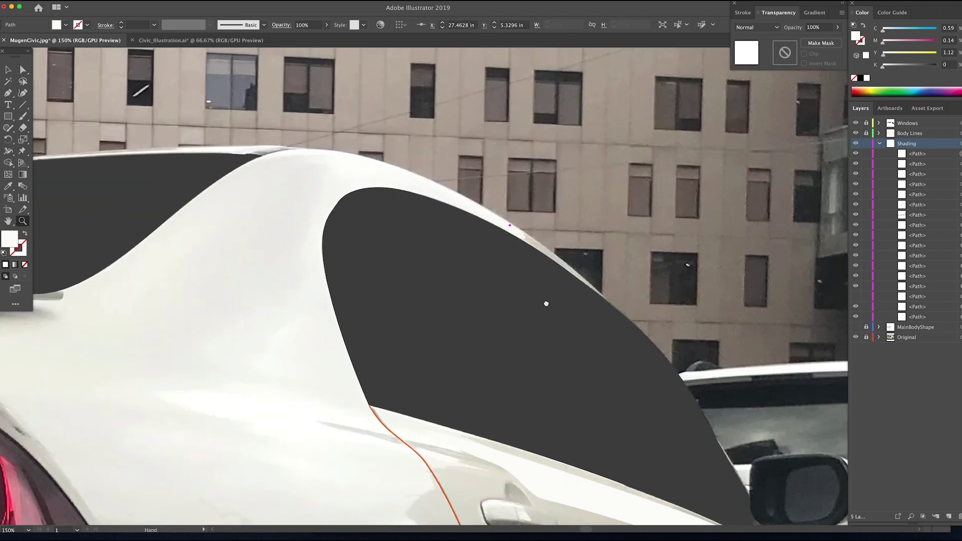
Step: Outline an off-white highlight shape from the roof edge around the rear side window and down across the rear fender
click(521, 236)
drag(516, 235, 509, 232)
key(XF86AudioLowerVolume)
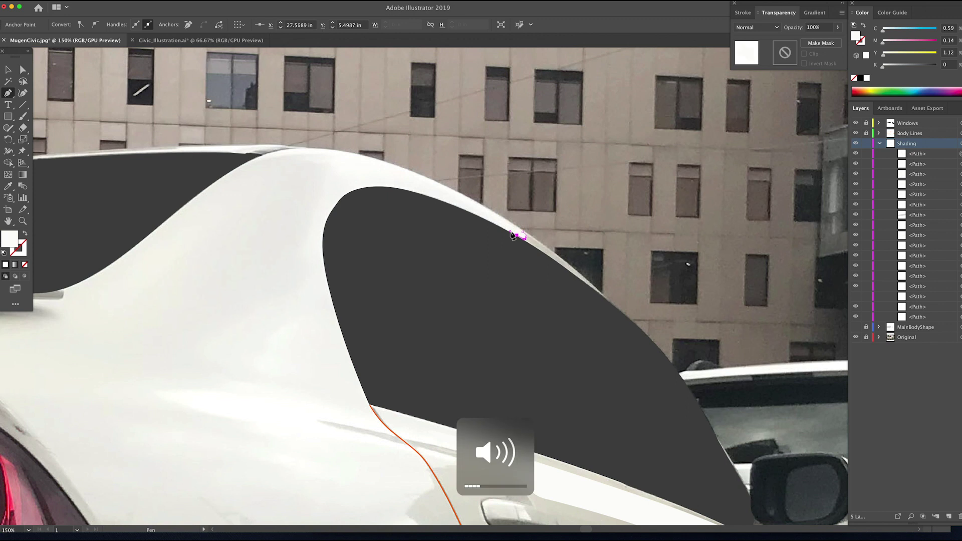
drag(404, 189, 404, 189)
drag(357, 189, 329, 203)
drag(327, 286, 305, 185)
drag(322, 227, 563, 332)
drag(665, 388, 732, 404)
key(super+z)
drag(658, 387, 682, 392)
drag(604, 421, 545, 261)
drag(581, 293, 582, 300)
drag(436, 316, 607, 348)
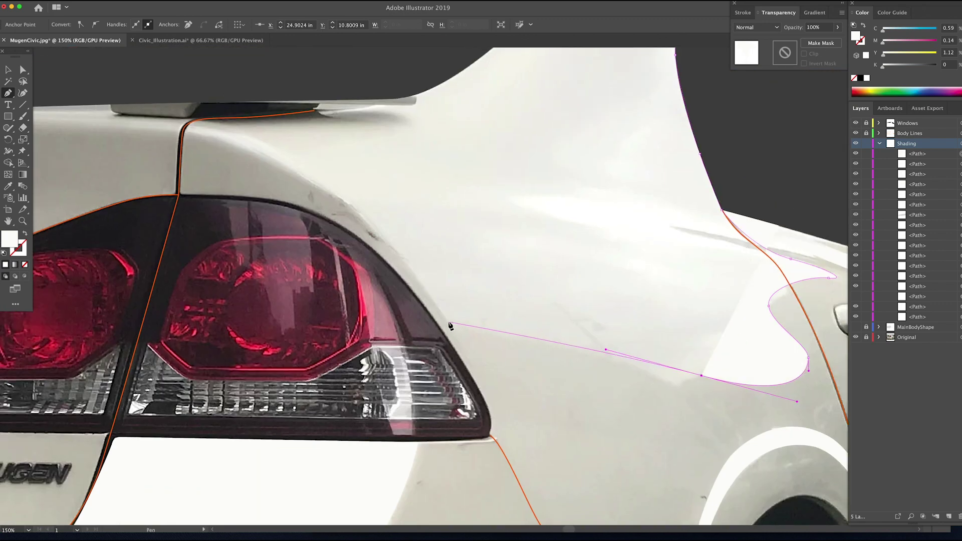
Step: Continue the rear quarter highlight outline past the tail light and along the rear window edge, and close it at the roof
drag(444, 328, 598, 395)
drag(558, 344, 510, 302)
drag(464, 274, 416, 246)
click(385, 251)
drag(483, 243, 515, 239)
mouse_move(626, 215)
mouse_down()
mouse_move(331, 231)
mouse_move(402, 184)
mouse_up()
key(shift+x)
mouse_move(428, 172)
mouse_down()
mouse_move(393, 210)
mouse_move(313, 255)
mouse_up()
drag(391, 192, 429, 175)
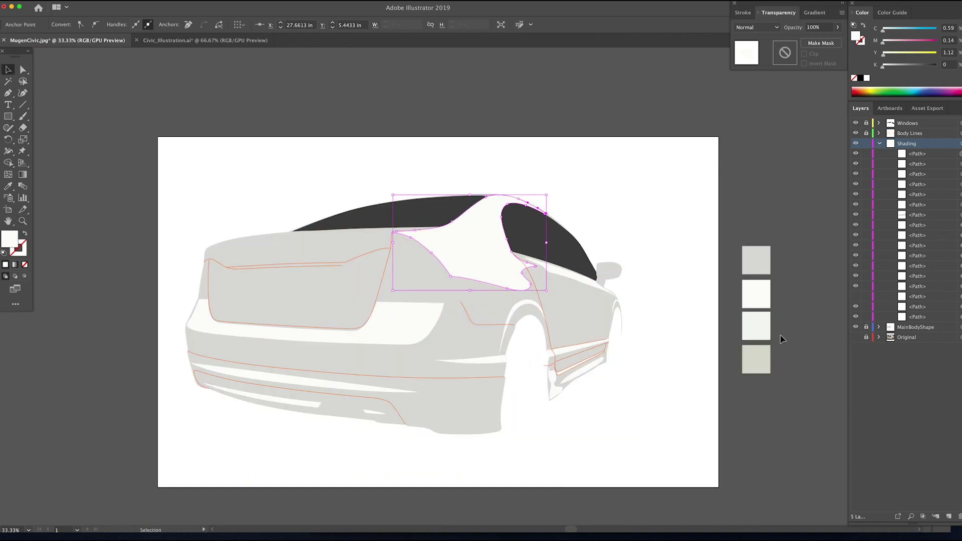
Step: Hide the MainBodyShape layer, show the Original photo and hide the large upper bumper highlight
click(780, 340)
drag(780, 339, 771, 336)
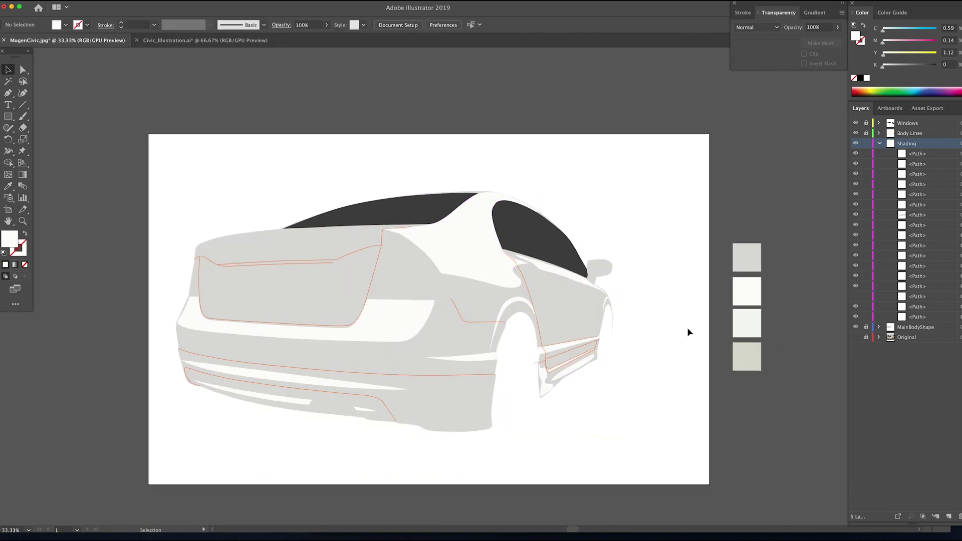
click(855, 326)
click(855, 337)
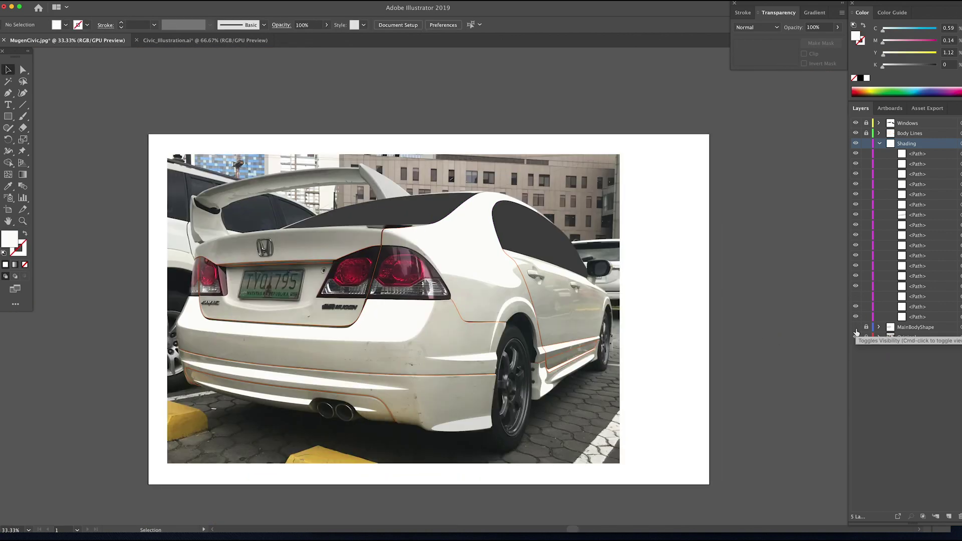
click(406, 321)
click(855, 236)
Step: Draw a narrow shading strip on the bumper just below the trunk lid gap, filled with C 9, M 9, Y 12, K 12
key(z)
click(328, 323)
click(341, 311)
click(374, 282)
click(412, 275)
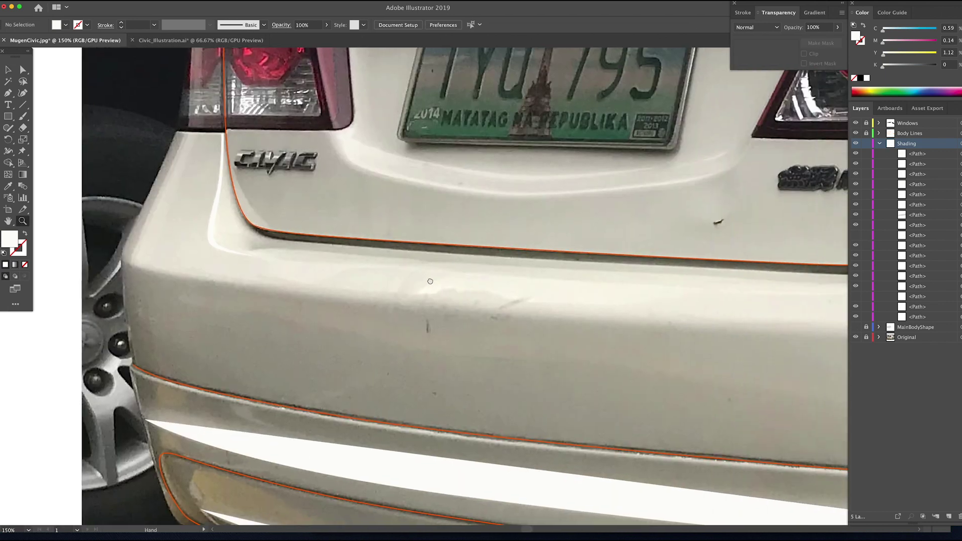
drag(430, 281, 337, 276)
key(p)
drag(186, 242, 203, 243)
drag(412, 259, 466, 262)
drag(747, 277, 826, 254)
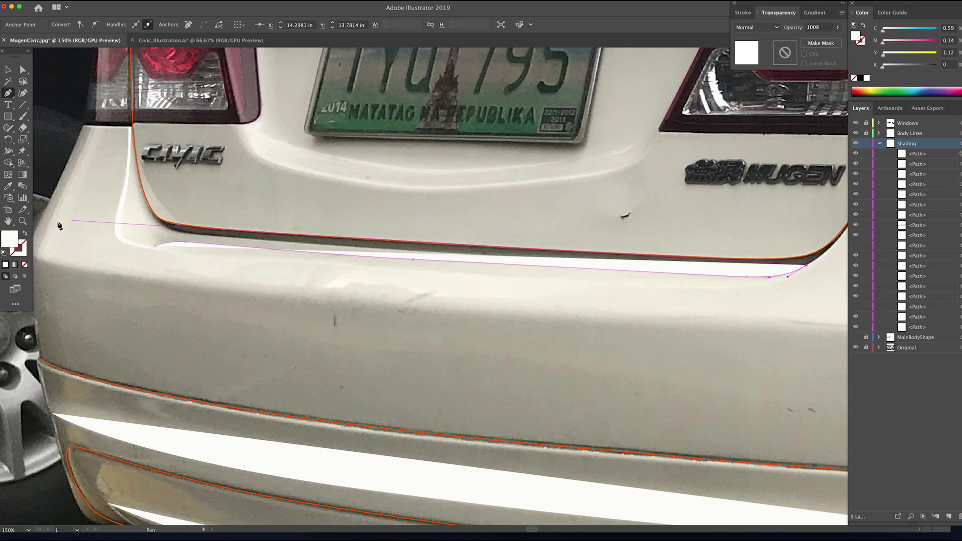
key(shift+x)
drag(619, 262, 465, 252)
key(super+z)
drag(751, 268, 707, 267)
click(485, 255)
mouse_move(226, 238)
mouse_down()
mouse_move(189, 235)
mouse_move(139, 258)
mouse_up()
key(shift+x)
drag(884, 67, 889, 32)
drag(606, 209, 544, 215)
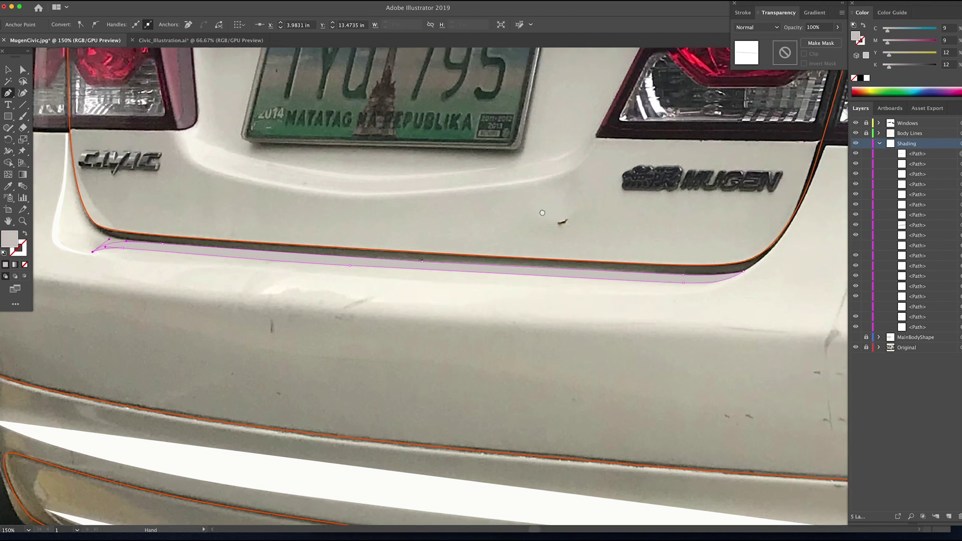
Step: Trace the upper edge of the gap under the trunk lid with a new shape, following the body line from corner to corner
super+click(334, 260)
click(150, 221)
drag(192, 246, 229, 251)
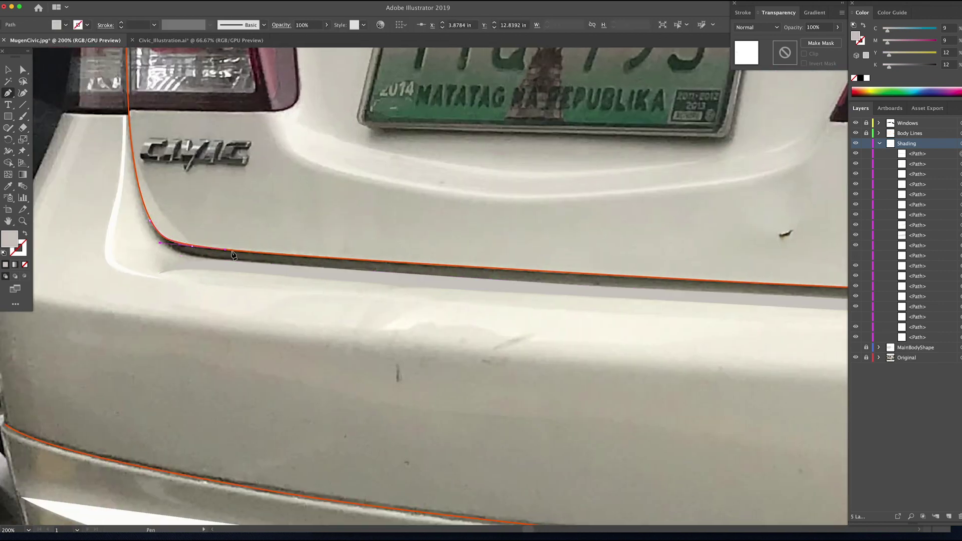
click(568, 272)
drag(595, 280, 163, 269)
click(481, 278)
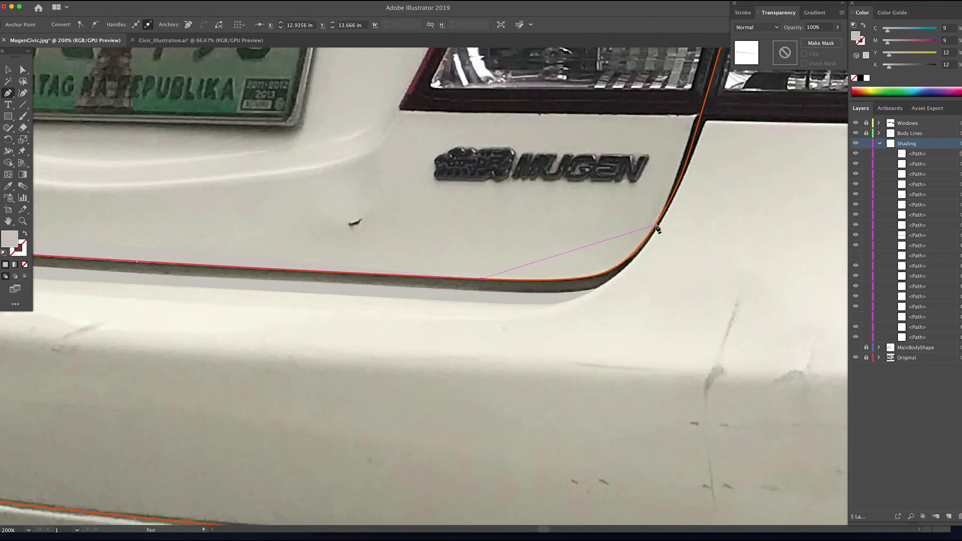
drag(655, 226, 682, 179)
key(super+z)
drag(572, 278, 597, 275)
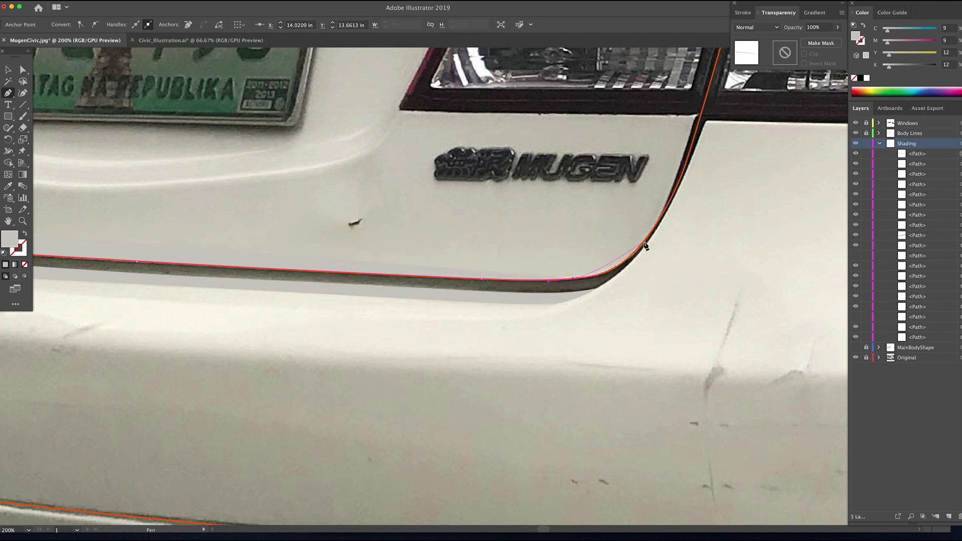
Step: Complete the trunk gap shape along the gap's lower edge and close it at the corner below the CIVIC badge
drag(559, 301, 557, 311)
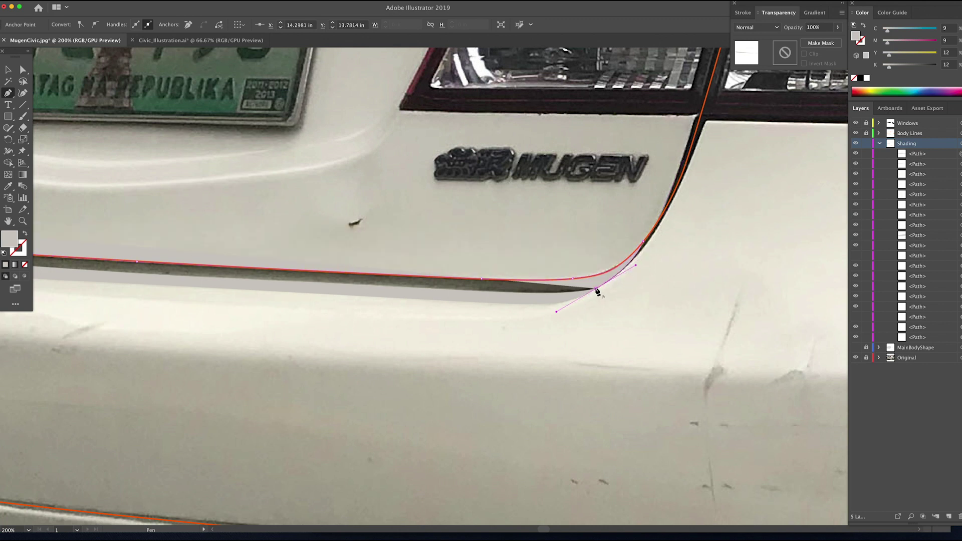
click(162, 278)
drag(207, 283, 793, 372)
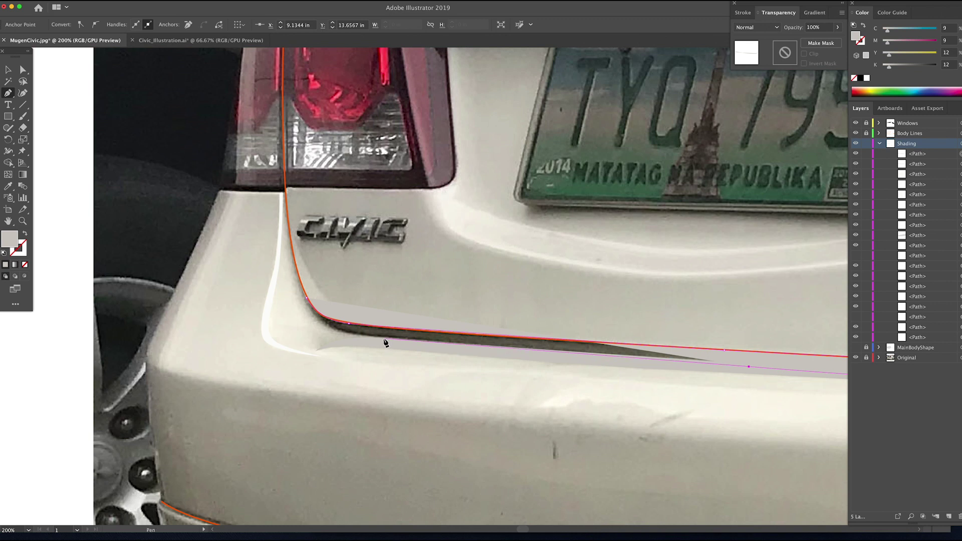
drag(325, 328, 307, 302)
key(super+z)
drag(359, 334, 333, 330)
drag(307, 298, 302, 274)
Step: Set the trunk gap shape's black value to 45% and send it backward
drag(891, 68, 907, 68)
key(super+bracketleft)
drag(611, 326, 393, 280)
Step: Show the MainBodyShape layer and the two hidden highlight paths, hide the Original photo and deselect the gap shape
click(856, 348)
click(856, 318)
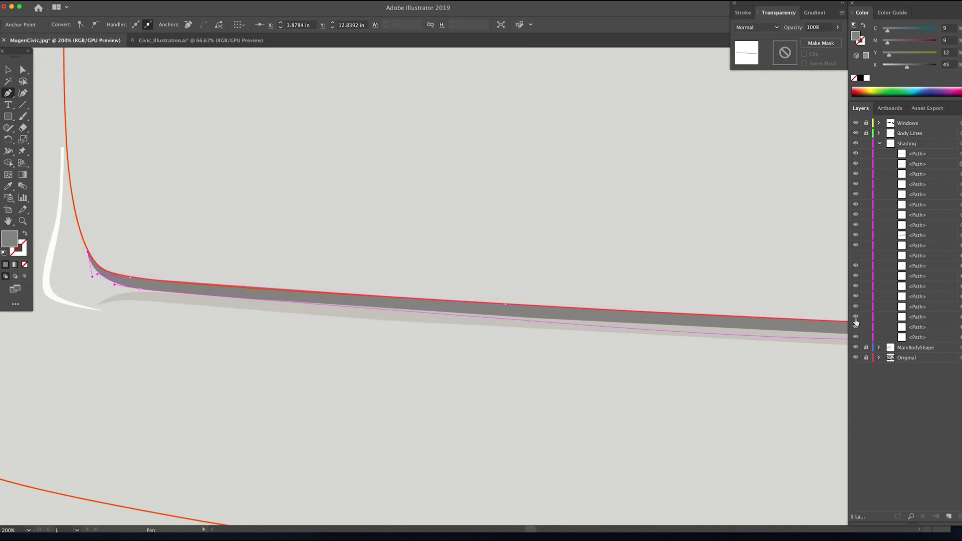
click(856, 256)
key(super+0)
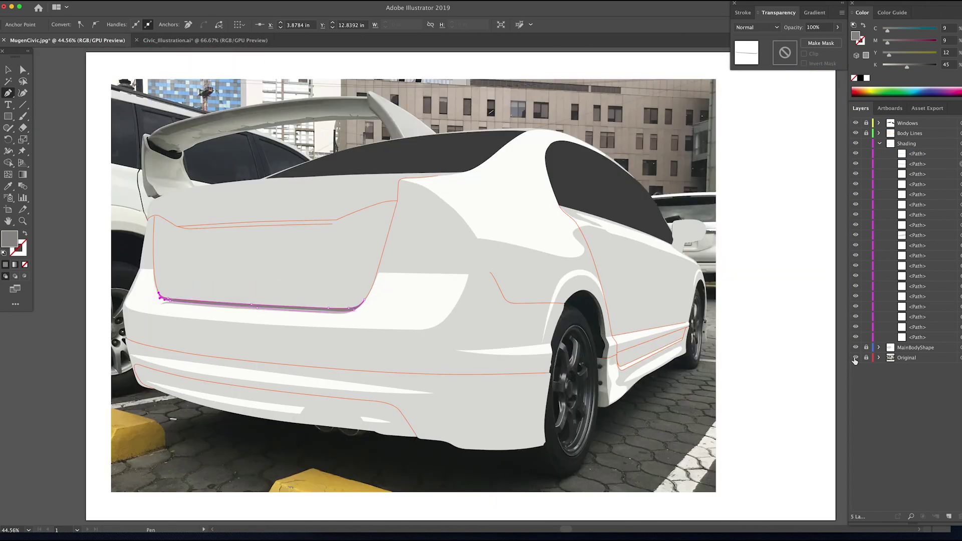
click(856, 357)
key(v)
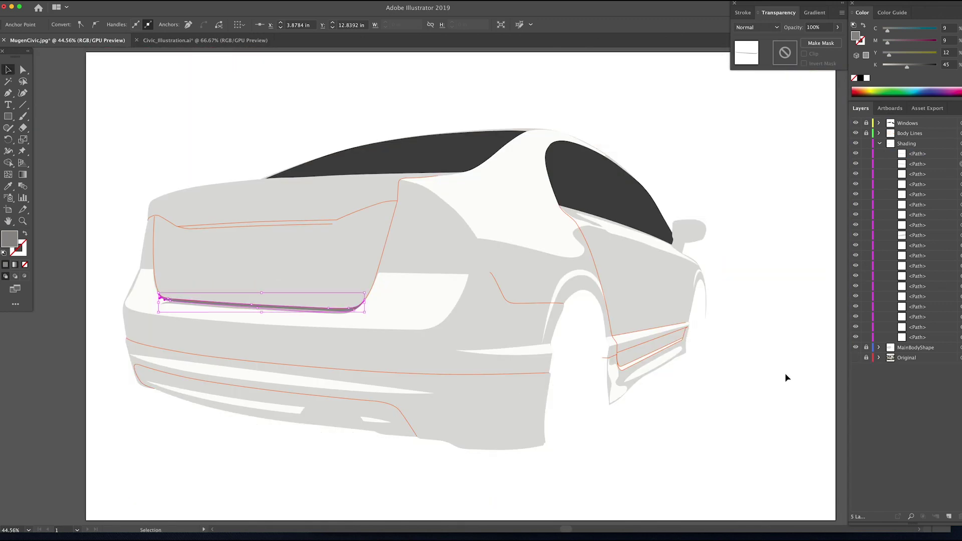
click(592, 352)
Step: Darken the trunk gap shape by setting its black value to 76%, and deselect it
key(z)
click(292, 323)
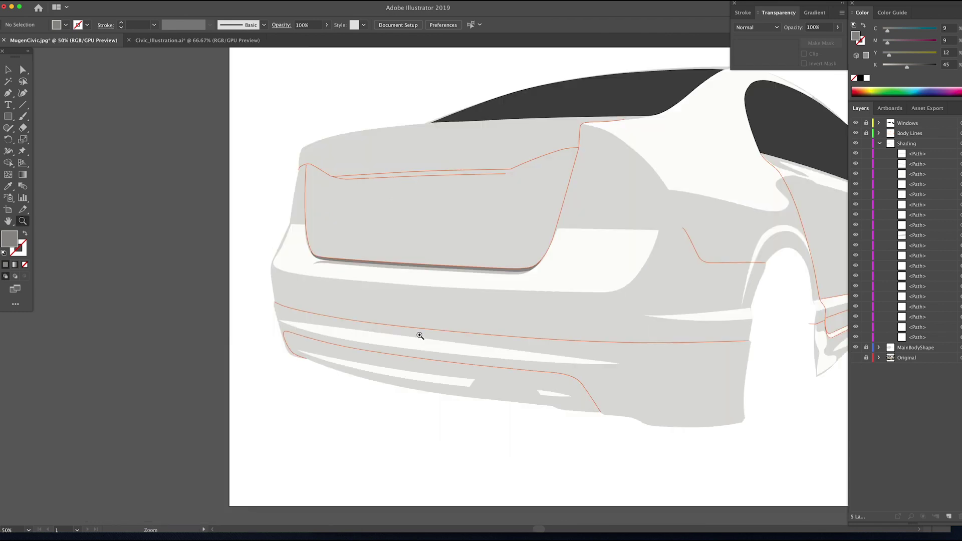
drag(464, 332, 465, 346)
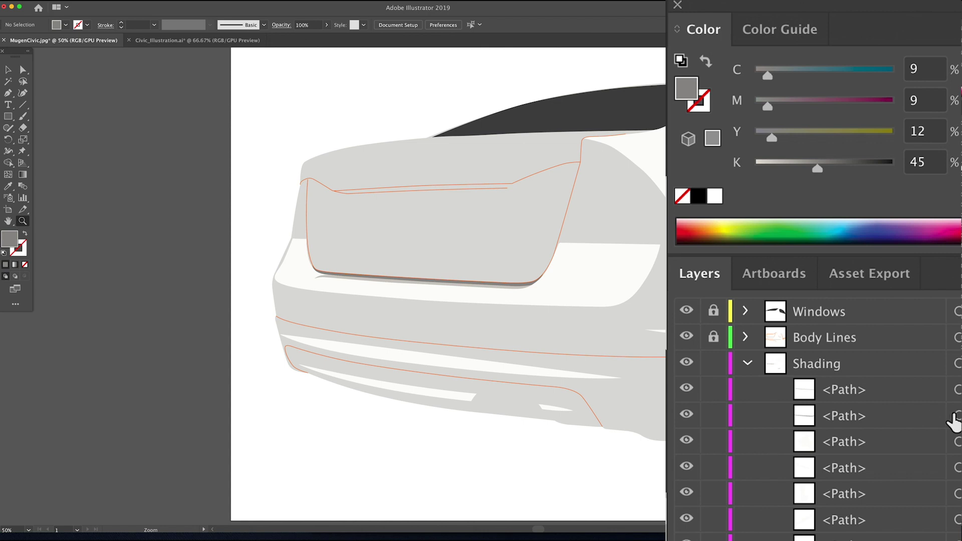
click(956, 415)
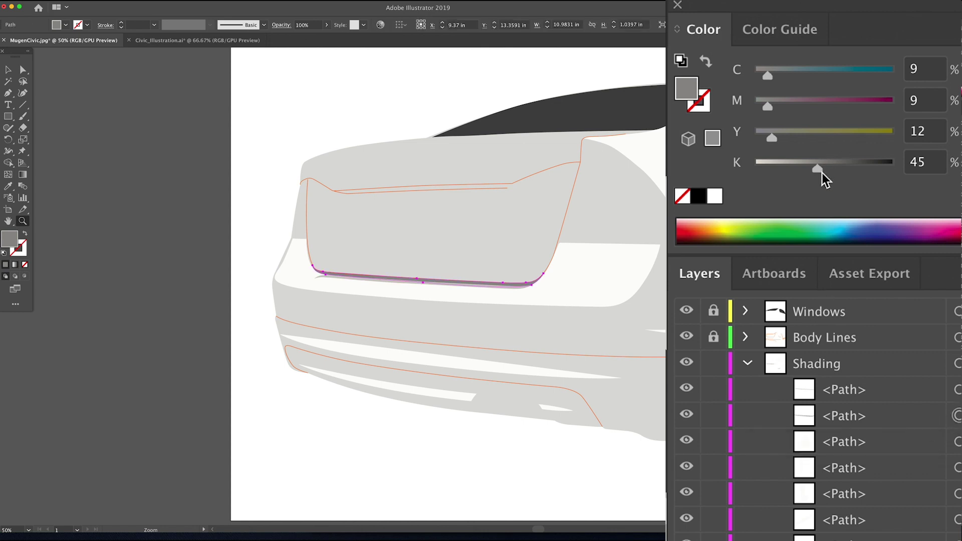
drag(822, 173, 865, 176)
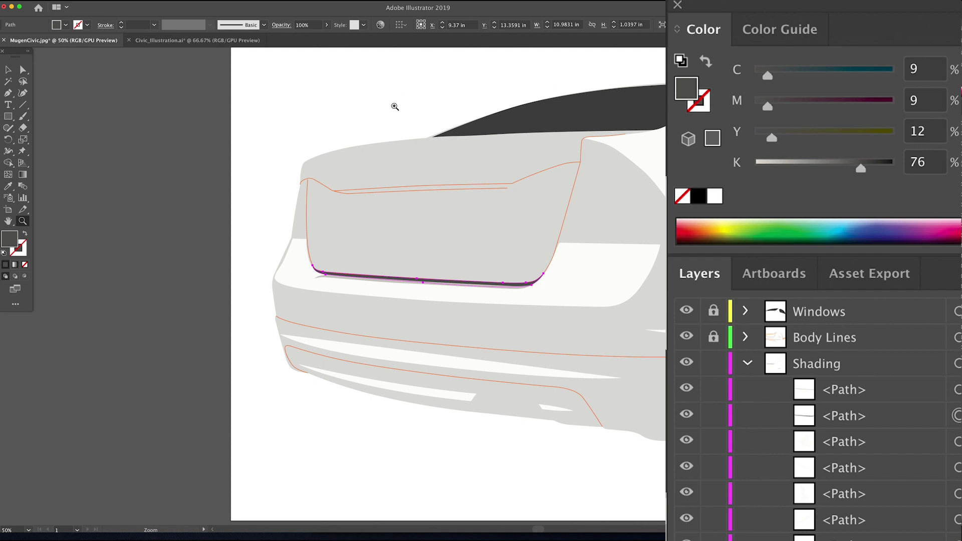
key(super+shift+a)
click(494, 150)
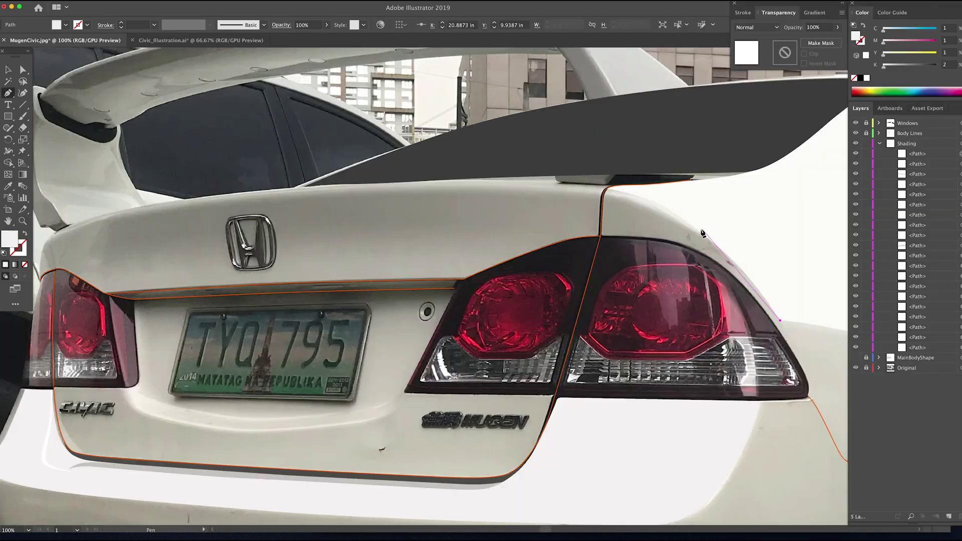
Step: Trace the trunk lid's upper edge from the rear fender above the MUGEN-side taillight across to the lid's far end
drag(692, 226, 575, 184)
key(super+z)
key(super+z)
drag(716, 246, 688, 222)
drag(606, 189, 550, 181)
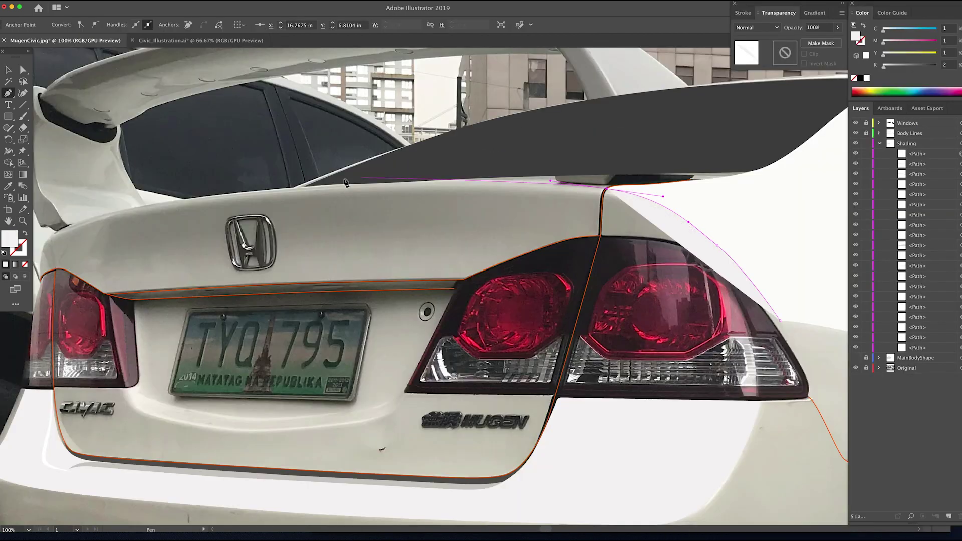
drag(306, 188, 174, 196)
Step: Continue the trunk lid shape around its end, over the CIVIC-side taillight and along the lower gap line to the other taillight
drag(173, 200, 418, 183)
drag(302, 216, 325, 247)
click(284, 264)
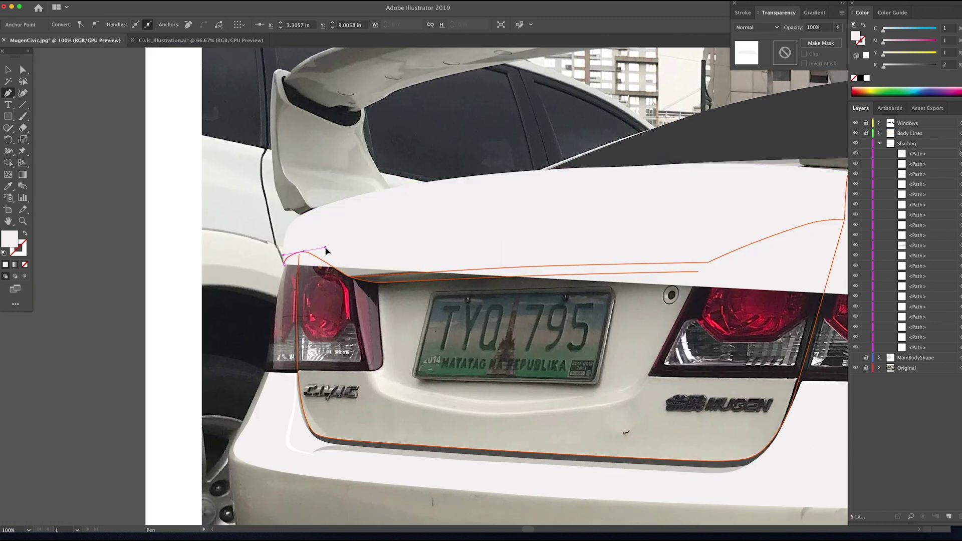
click(348, 277)
click(708, 262)
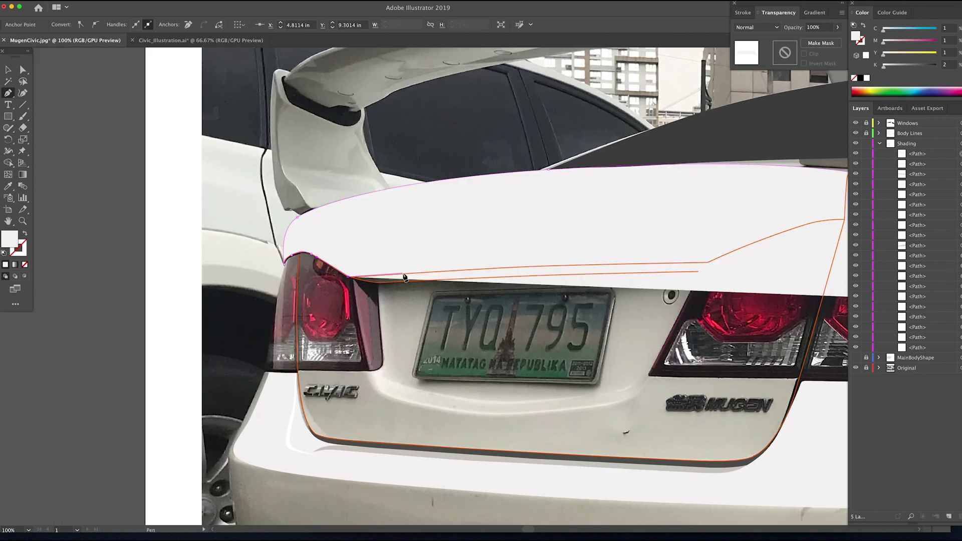
click(707, 262)
drag(708, 262, 349, 353)
Step: Switch the trunk lid shape to an outline and trace it over the MUGEN-side taillight's upper edge back to the fender
key(shift+x)
drag(485, 310, 516, 309)
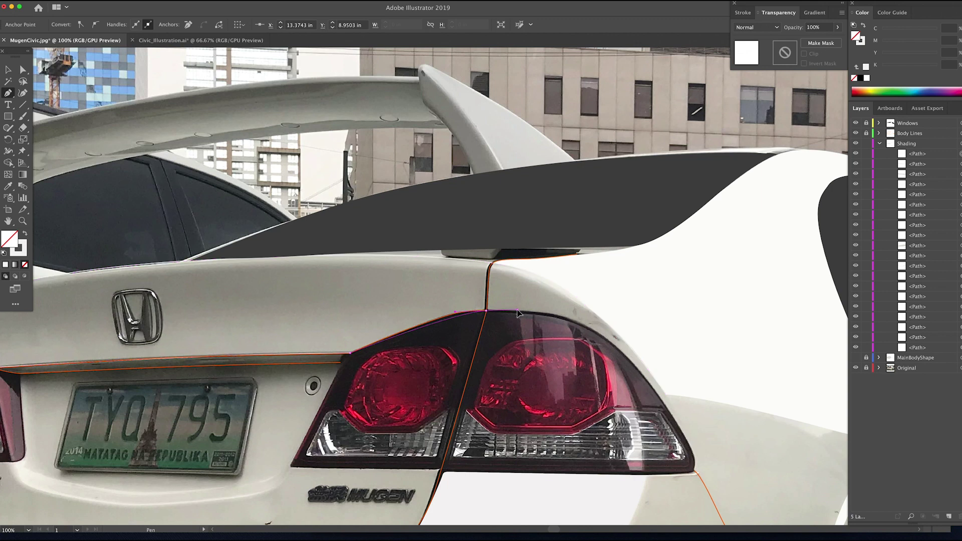
drag(593, 329, 633, 354)
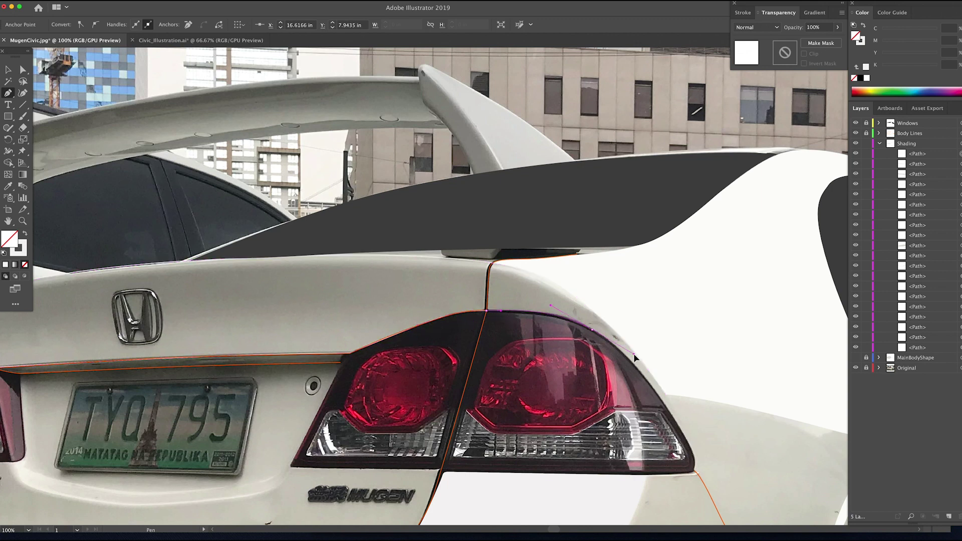
click(665, 395)
Step: Fill the trunk lid shape with the grey sampled from the photo's trunk lid and hide the shape
key(i)
click(396, 267)
key(super+3)
drag(396, 267, 637, 262)
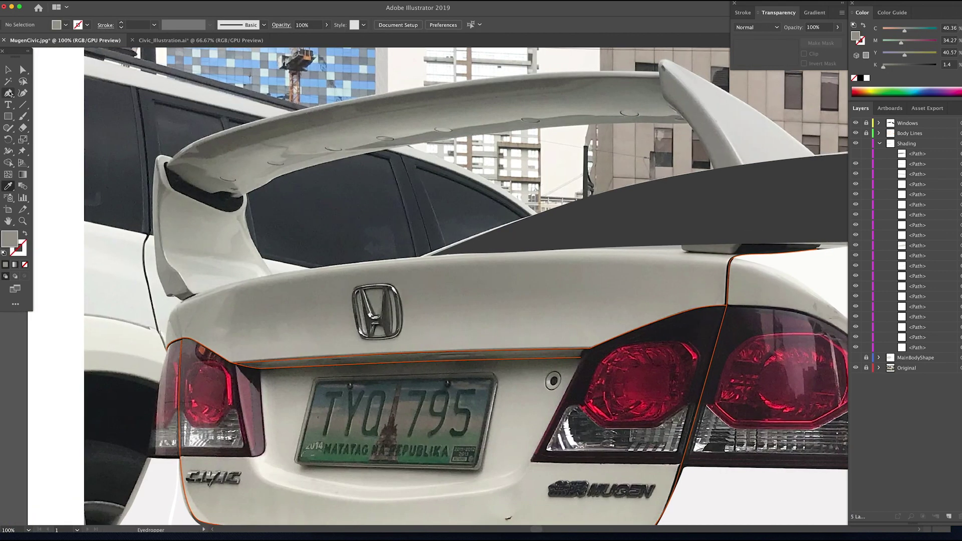
Step: Trace the inner edge of a light shape across the trunk lid, from its CIVIC-side end below the emblem to a pointed tip
key(p)
click(243, 285)
drag(217, 320, 221, 336)
drag(302, 332, 338, 329)
drag(562, 319, 594, 318)
drag(682, 296, 728, 292)
click(682, 296)
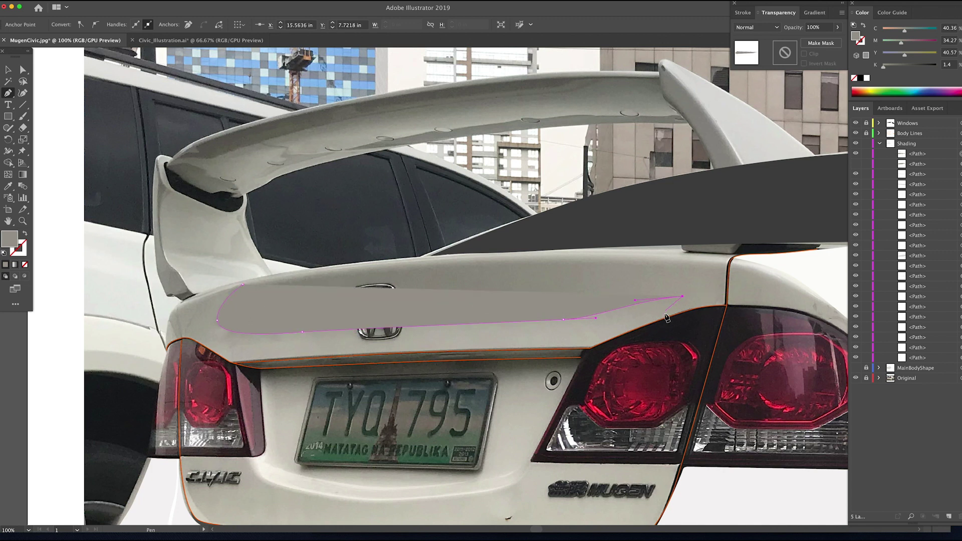
Step: Continue the light shape along the trunk lid's lower edge and around the CIVIC-side end to close it
click(590, 349)
drag(119, 375, 119, 376)
click(232, 363)
drag(198, 342, 174, 340)
drag(175, 320, 180, 309)
Step: Fill the light shape with colour CCCAC4, show the hidden grey trunk lid shape and deselect
double_click(10, 239)
drag(651, 281, 647, 259)
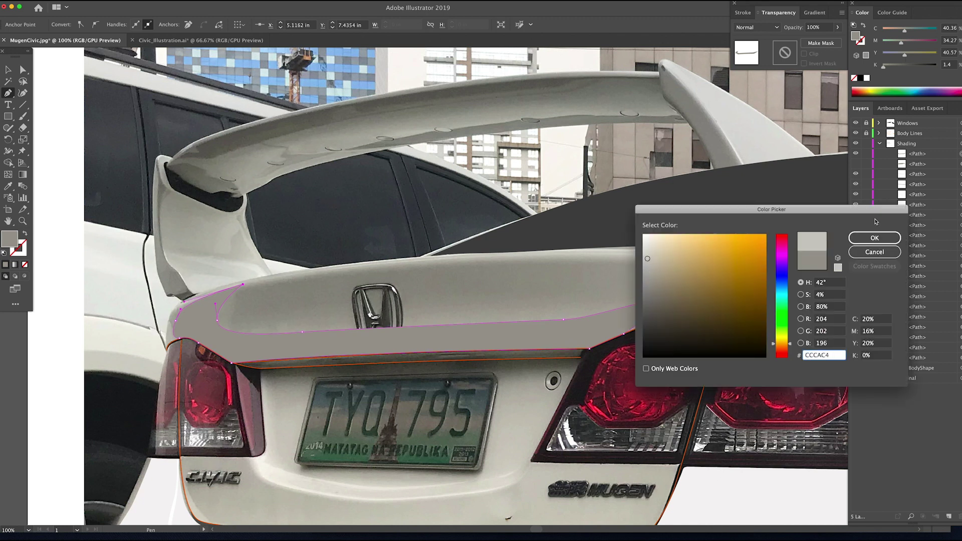
click(873, 238)
click(855, 164)
key(v)
scroll(636, 323, down, 1)
scroll(636, 324, right, 1)
scroll(636, 324, down, 2)
click(636, 323)
Step: Draw a closed shape over the recess beneath the trunk lid, between the two taillights and above the license plate
key(p)
click(215, 294)
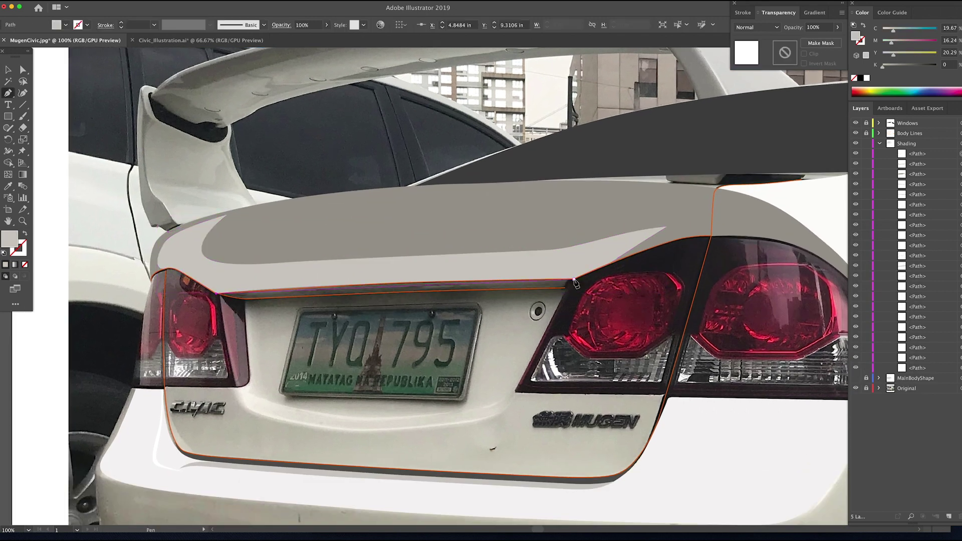
click(574, 279)
mouse_move(573, 279)
mouse_down()
mouse_move(707, 281)
mouse_move(566, 296)
mouse_up()
click(560, 301)
click(245, 301)
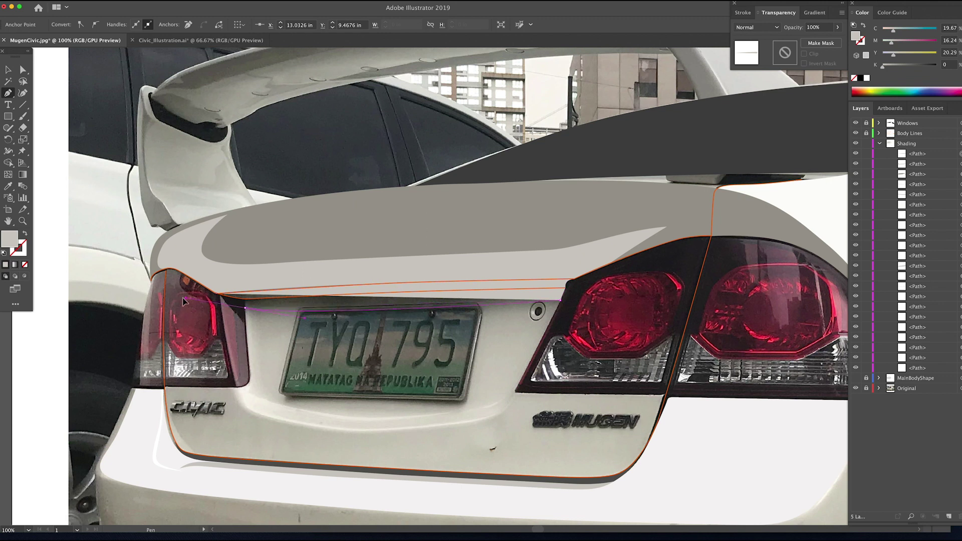
click(216, 293)
Step: Fill the recess shape with dark grey, C 62.94, M 55.98, Y 56.08, K 31.3, and deselect it
key(shift+x)
key(shift+x)
key(v)
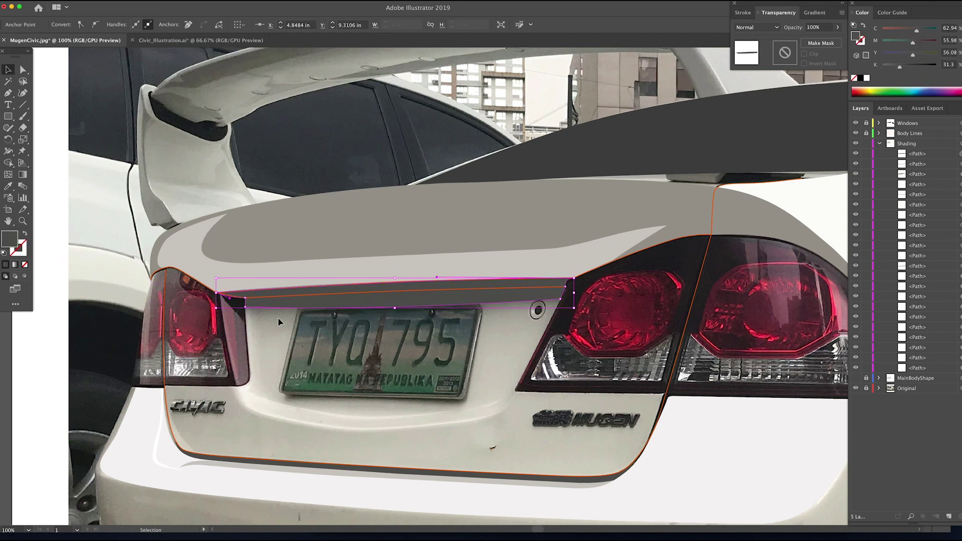
scroll(278, 317, down, 1)
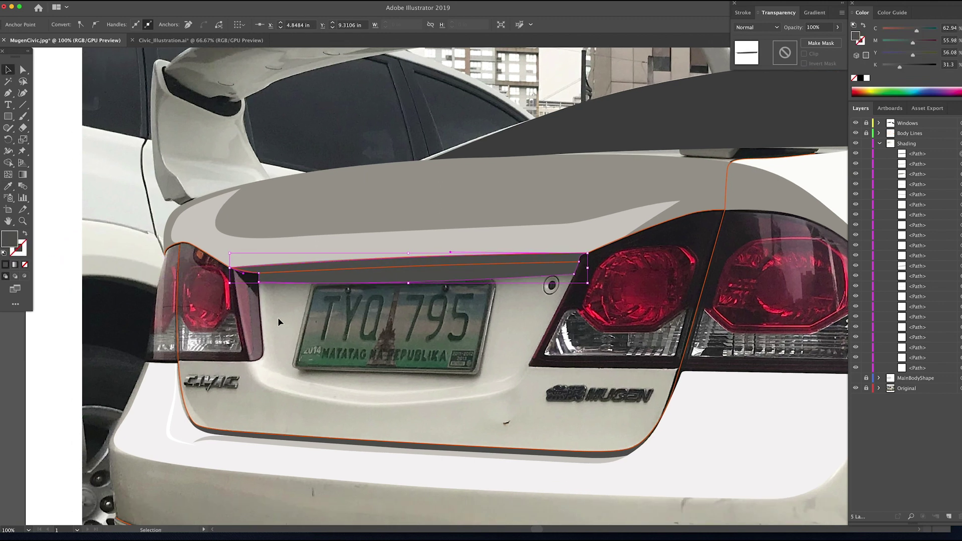
click(328, 392)
Step: Trace the upper edge of the curved crease highlight below the license plate, from the CIVIC-side taillight to a tip near the MUGEN badge
drag(382, 360, 455, 298)
key(super+equal)
key(p)
click(267, 281)
drag(349, 311, 406, 322)
drag(437, 325, 449, 326)
drag(622, 309, 674, 279)
Step: Trace the crease highlight's inner edge back towards the CIVIC badge and out again to a second tip near the MUGEN badge
drag(548, 322, 475, 329)
drag(435, 331, 423, 330)
drag(320, 312, 389, 344)
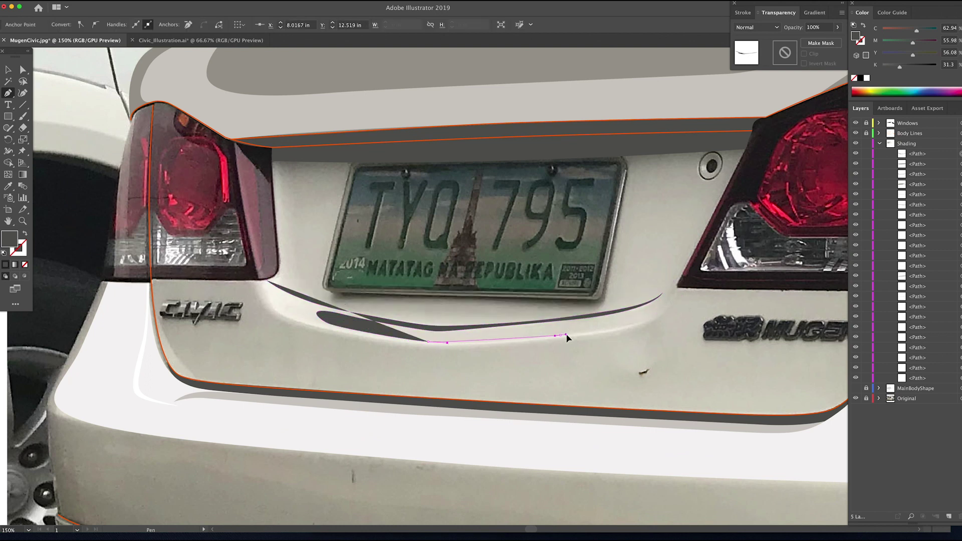
drag(566, 335, 596, 330)
drag(666, 304, 680, 283)
click(666, 304)
Step: Trace the crease highlight's lower outer edge back to the CIVIC-side taillight and close the shape
drag(560, 339, 454, 347)
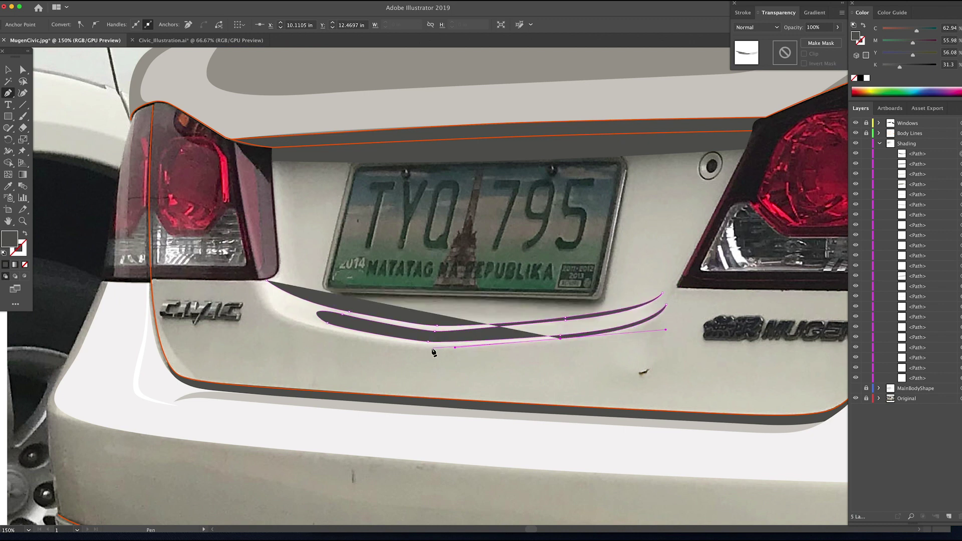
click(427, 348)
drag(309, 327, 292, 321)
drag(259, 300, 251, 285)
click(250, 280)
click(267, 280)
Step: Fill the crease highlight with the off-white sampled from the bumper highlight, show MainBodyShape, hide the Original photo and deselect
key(i)
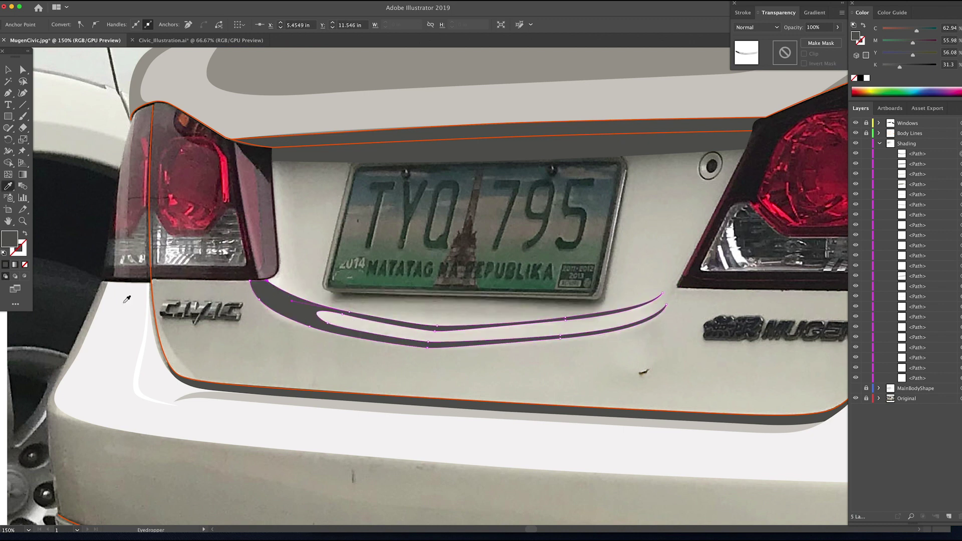
click(142, 345)
key(super+minus)
key(super+minus)
click(854, 388)
key(super+minus)
key(super+minus)
click(855, 398)
key(v)
click(671, 358)
Step: Outline a closed curved reflection shape along the upper trunk lid, rounded at the CIVIC-side end and pointed near the other taillight
drag(589, 370, 628, 343)
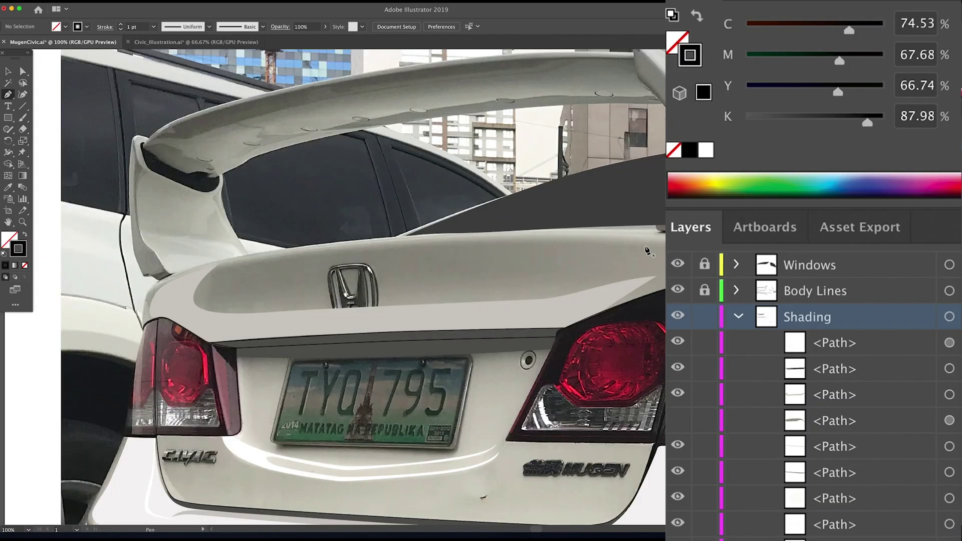
mouse_move(406, 242)
mouse_down()
mouse_move(226, 251)
mouse_move(187, 279)
mouse_move(199, 320)
mouse_up()
drag(288, 317, 321, 317)
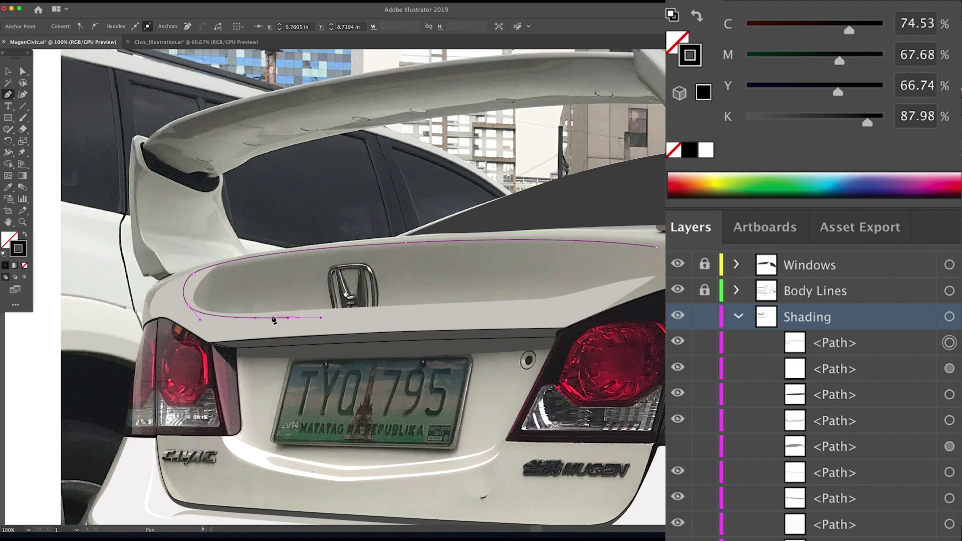
key(super+z)
drag(242, 322, 266, 291)
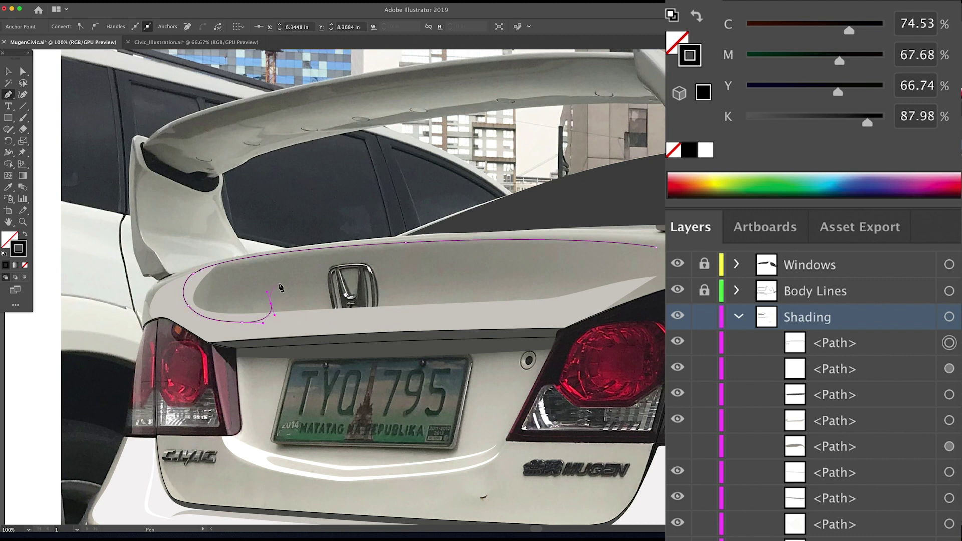
click(301, 278)
key(super+z)
click(406, 274)
drag(660, 221, 660, 216)
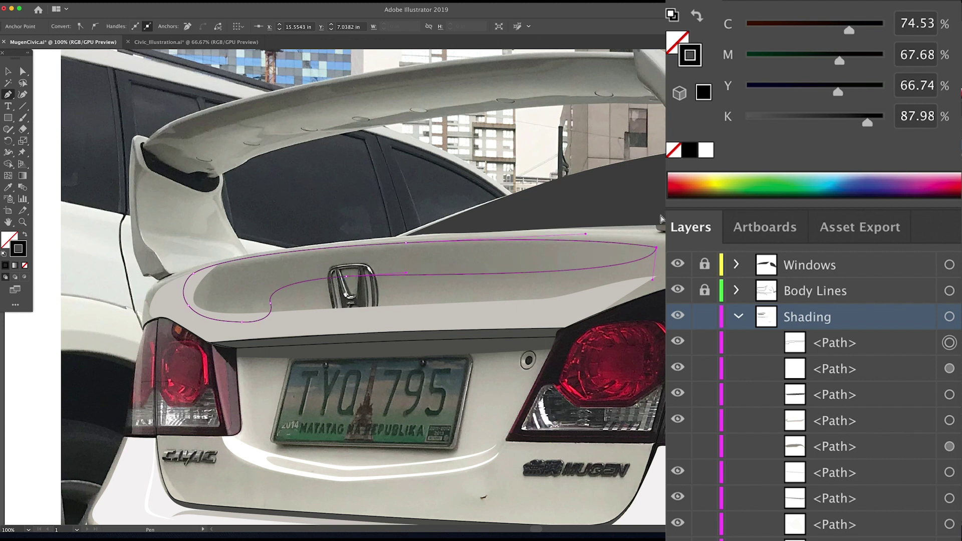
Step: Swap the reflection shape's stroke and fill, move it directly above the hidden grey trunk lid shape and show that shape
click(25, 234)
drag(848, 355, 829, 423)
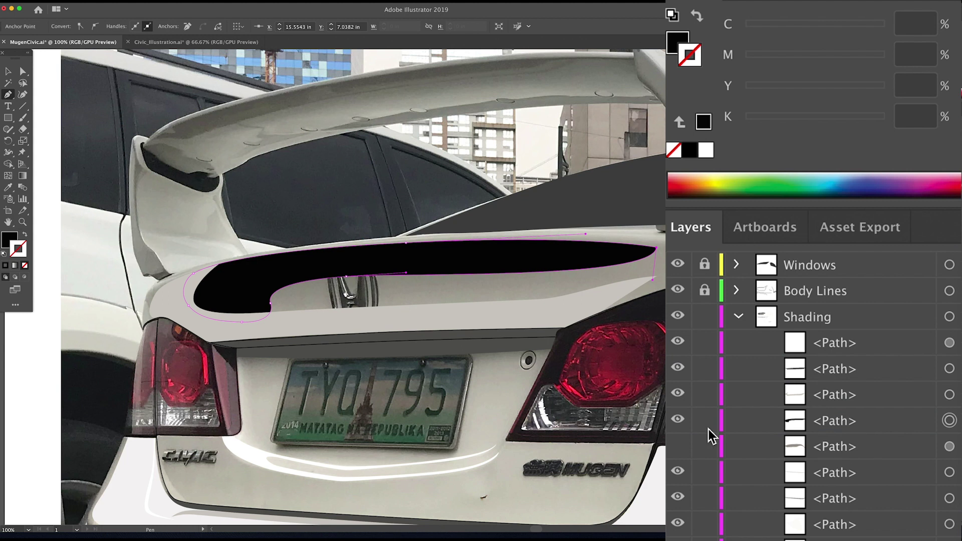
click(678, 445)
Step: Fill the reflection shape with the trunk lid's grey and set its black value to 26%
key(v)
key(i)
click(362, 297)
key(v)
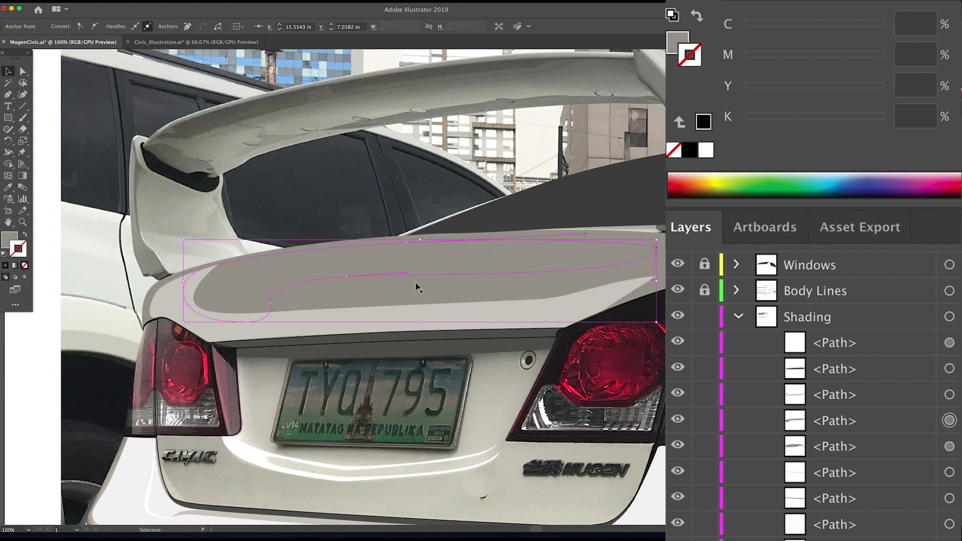
click(563, 257)
drag(761, 123, 782, 122)
Step: Reshape the reflection's tip near the MUGEN-side taillight by shifting its anchor and extending the upper curve's handle towards the tip
drag(484, 259, 457, 230)
super+click(457, 229)
super+click(648, 296)
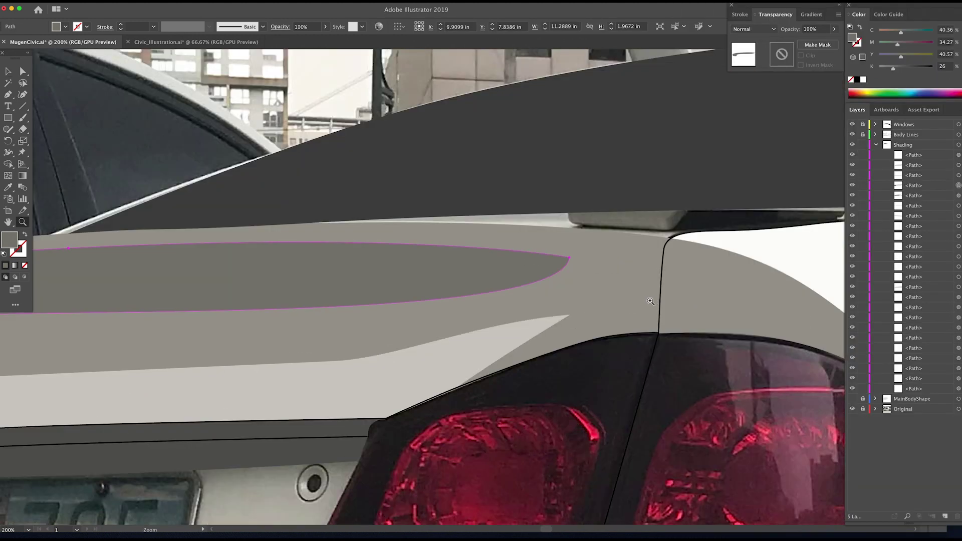
drag(242, 275, 603, 283)
alt+super+click(603, 283)
key(a)
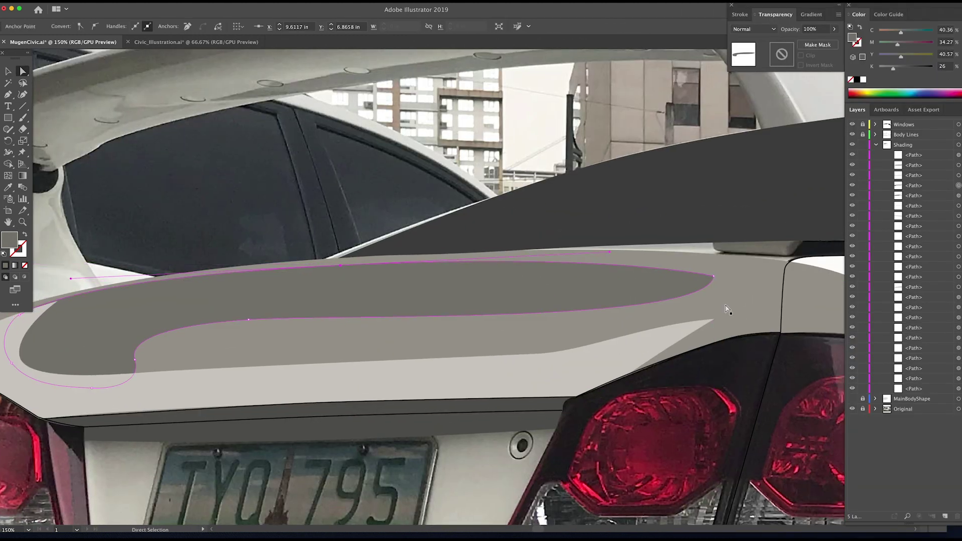
click(713, 270)
drag(712, 267, 709, 270)
drag(609, 252, 712, 250)
Step: Start a thin rim highlight along the trunk lid's upper edge, tracing from the CIVIC-side end up past the spoiler base
click(8, 94)
drag(249, 287, 366, 289)
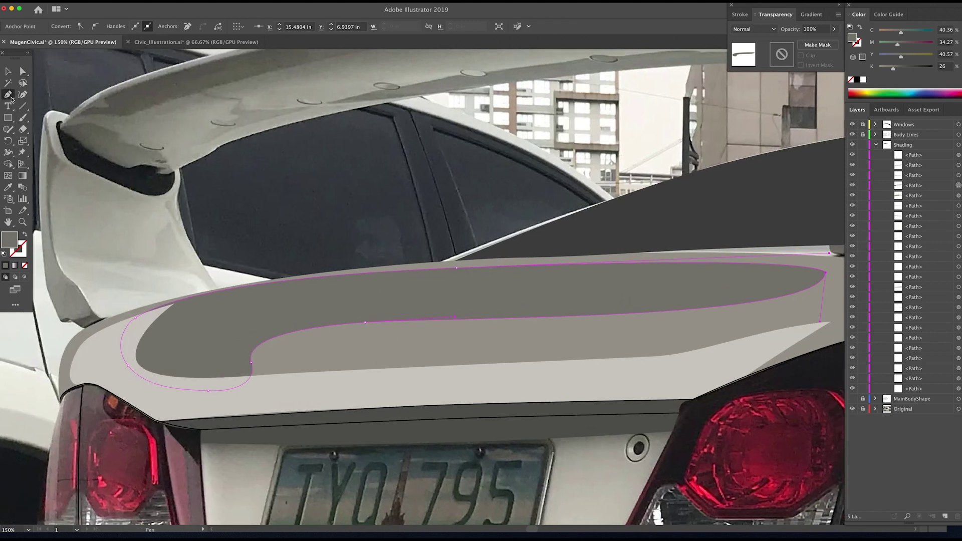
click(82, 345)
key(ctrl+z)
key(ctrl+z)
key(ctrl+z)
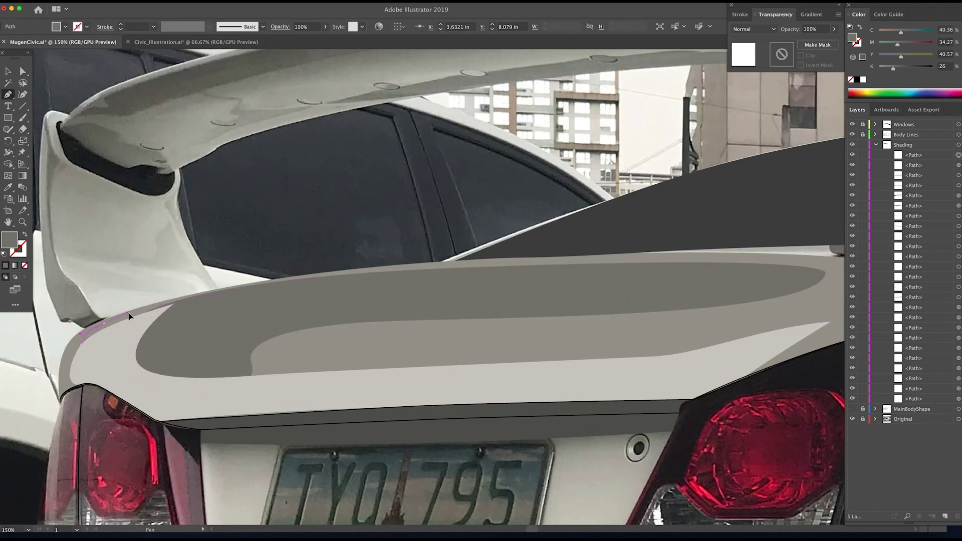
click(128, 315)
click(554, 259)
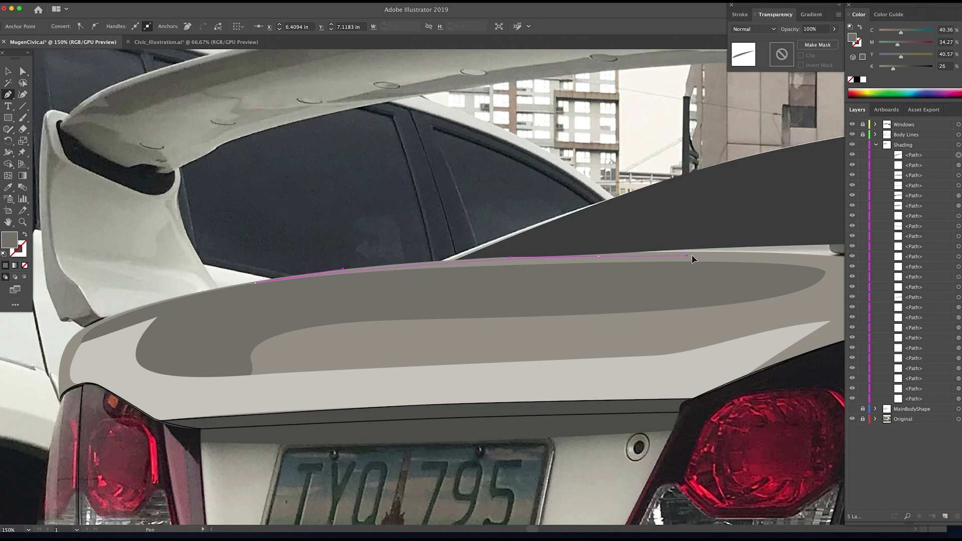
Step: Extend the rim highlight along the trunk lid's upper edge to the panel gap at the spoiler's far foot
drag(692, 255, 706, 255)
drag(720, 260, 467, 223)
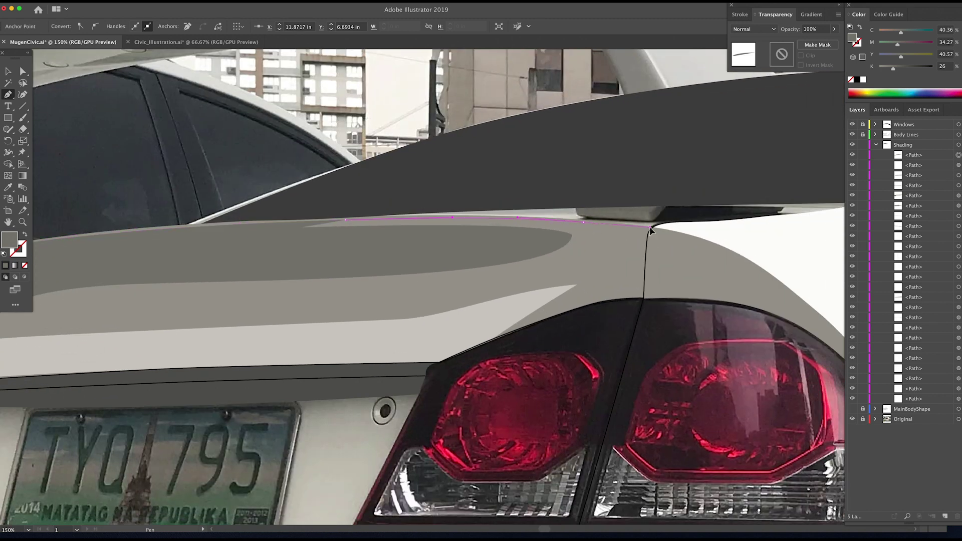
mouse_move(651, 229)
mouse_down()
mouse_move(637, 237)
mouse_move(717, 225)
mouse_up()
Step: Trace the rim highlight's lower edge back along the trunk lid to its CIVIC-side start and close the shape
key(shift+x)
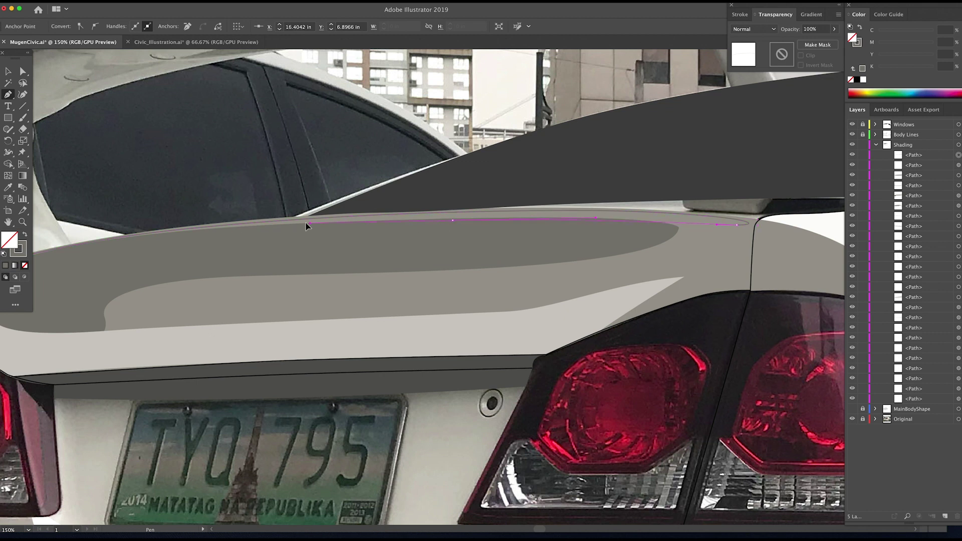
scroll(260, 230, left, 10)
scroll(259, 229, down, 1)
drag(341, 231, 314, 244)
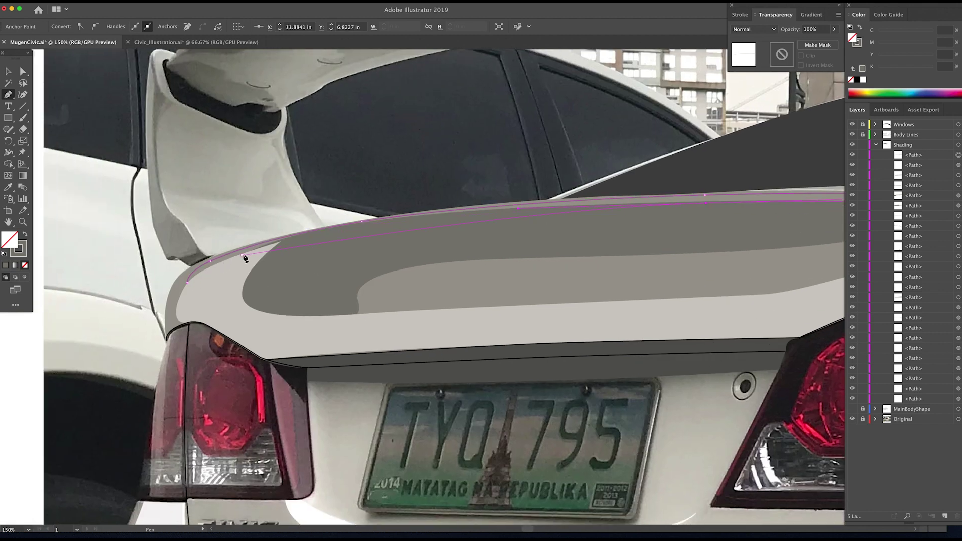
key(super+z)
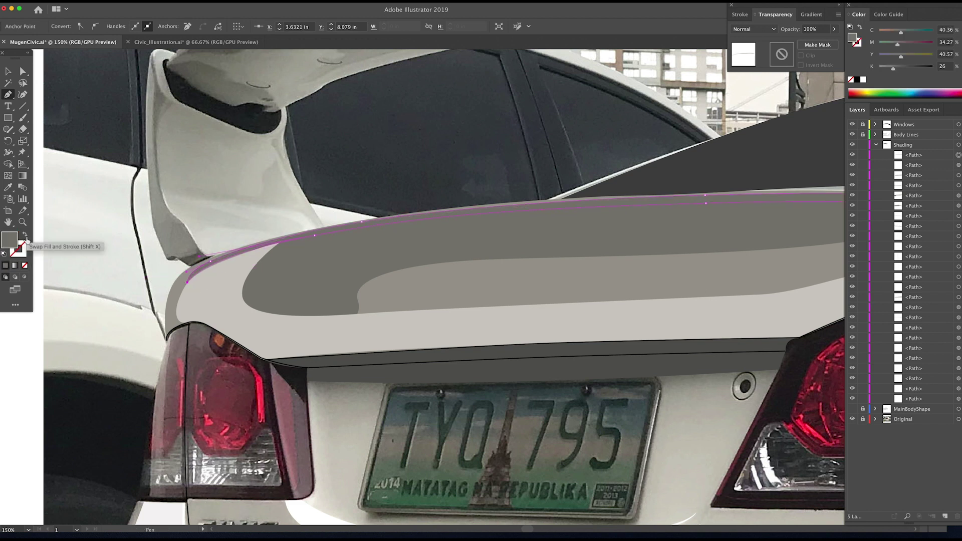
Step: Set the rim highlight's fill to a pale warm grey, C 9, M 10, Y 12, K 0
double_click(9, 240)
click(640, 258)
click(870, 239)
drag(889, 33, 883, 32)
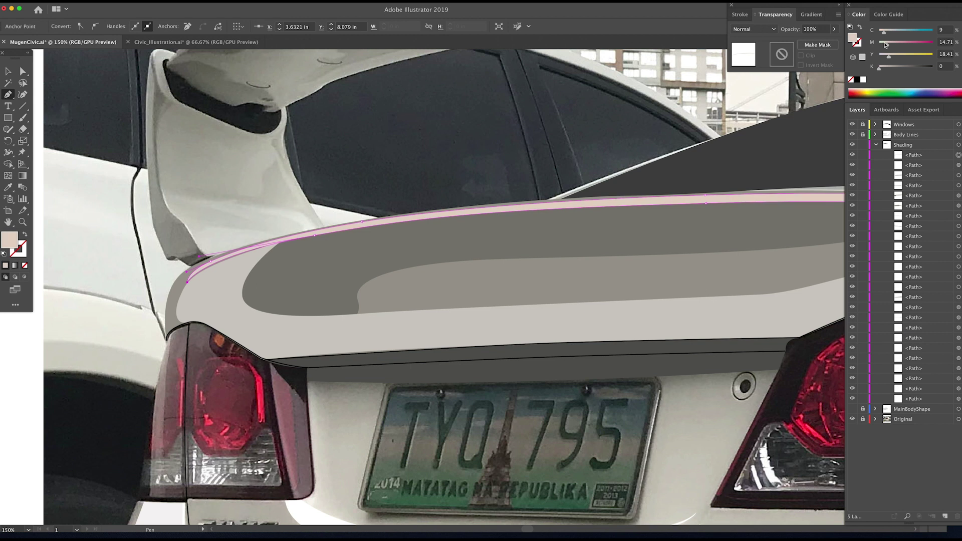
Step: Hide the Original photo and show the MainBodyShape layer to view the shading on the car body
key(v)
click(852, 418)
key(z)
alt+click(616, 322)
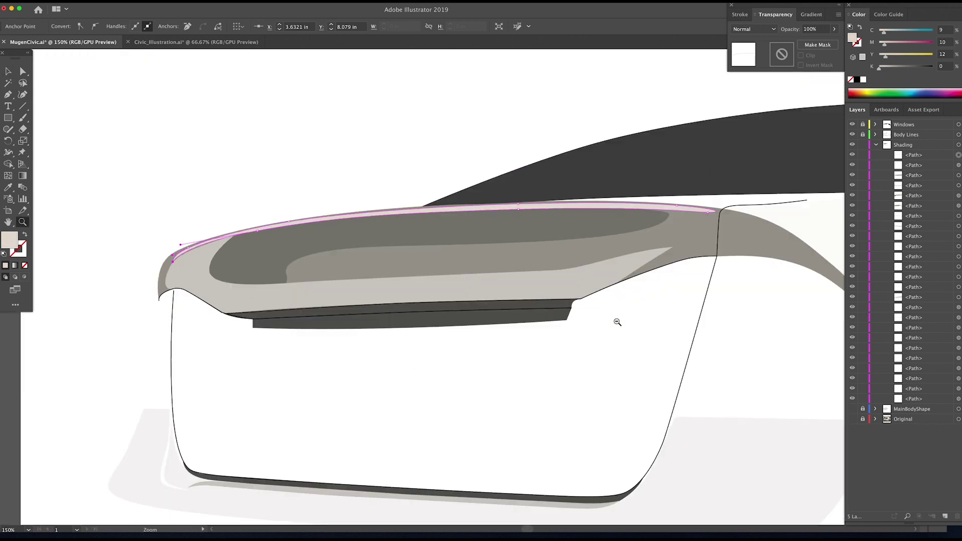
alt+click(616, 322)
key(v)
click(852, 408)
click(828, 404)
Step: Fill the rim highlight with the off-white sampled from the rear fender highlight and deselect it
click(392, 210)
key(i)
click(613, 218)
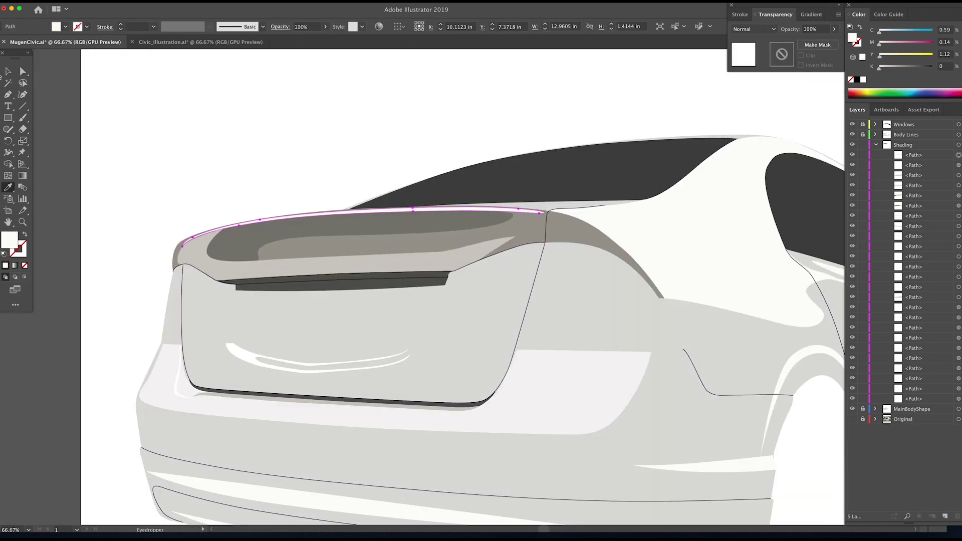
key(v)
click(384, 142)
Step: Reshape the rim highlight's tapered start by extending its tip down the trunk lid corner and adjusting the lower edge's curve
key(z)
click(255, 223)
click(396, 278)
click(396, 280)
click(388, 336)
key(a)
click(472, 290)
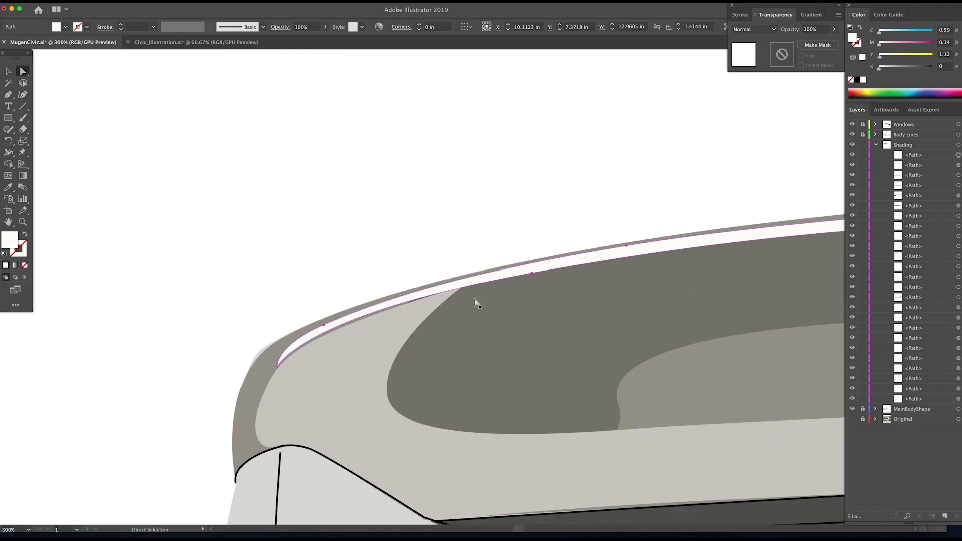
click(531, 273)
drag(277, 366, 265, 388)
drag(531, 273, 542, 274)
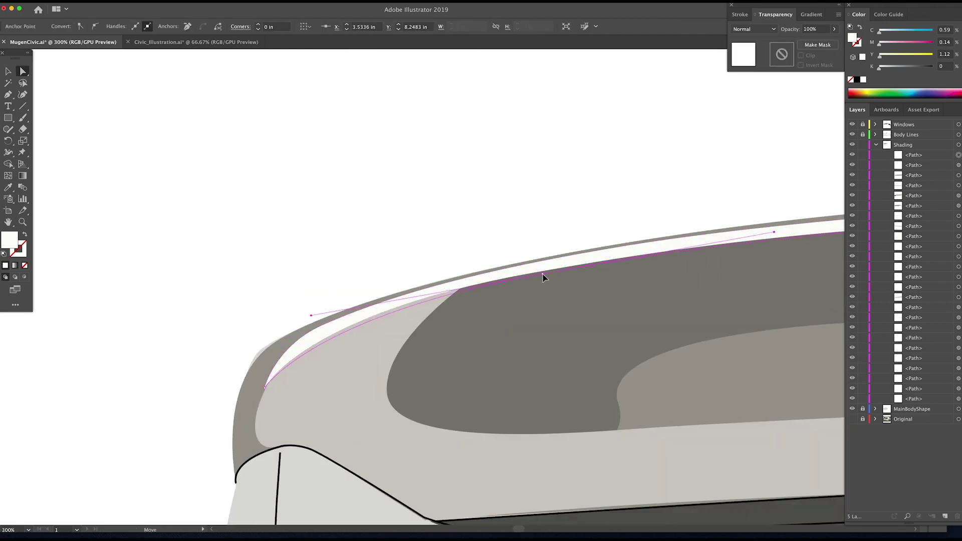
drag(311, 316, 275, 318)
Step: Smooth the rim highlight's upper edge by shifting its anchor points along the trunk lid, and deselect the shape
drag(726, 272, 473, 310)
drag(368, 287, 367, 291)
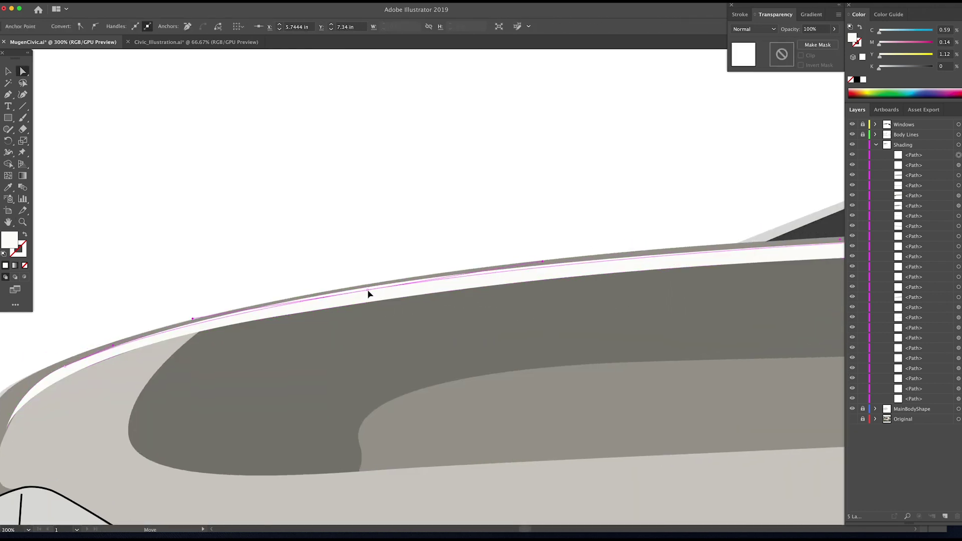
drag(742, 283, 435, 304)
drag(698, 289, 449, 305)
drag(296, 275, 297, 276)
drag(782, 268, 476, 263)
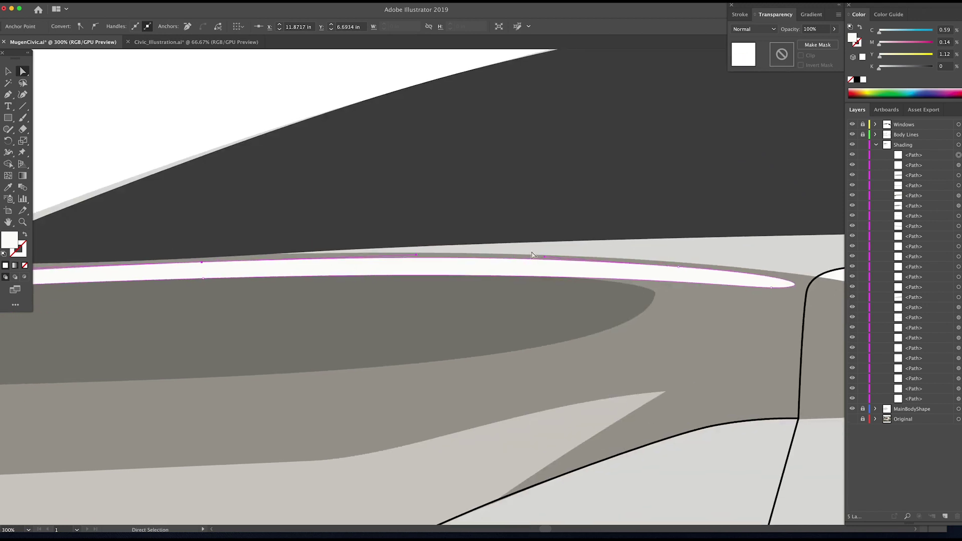
drag(535, 257, 547, 259)
key(z)
alt+click(393, 326)
alt+click(393, 326)
alt+click(393, 327)
alt+click(393, 327)
key(v)
key(super+shift+a)
drag(651, 285, 511, 280)
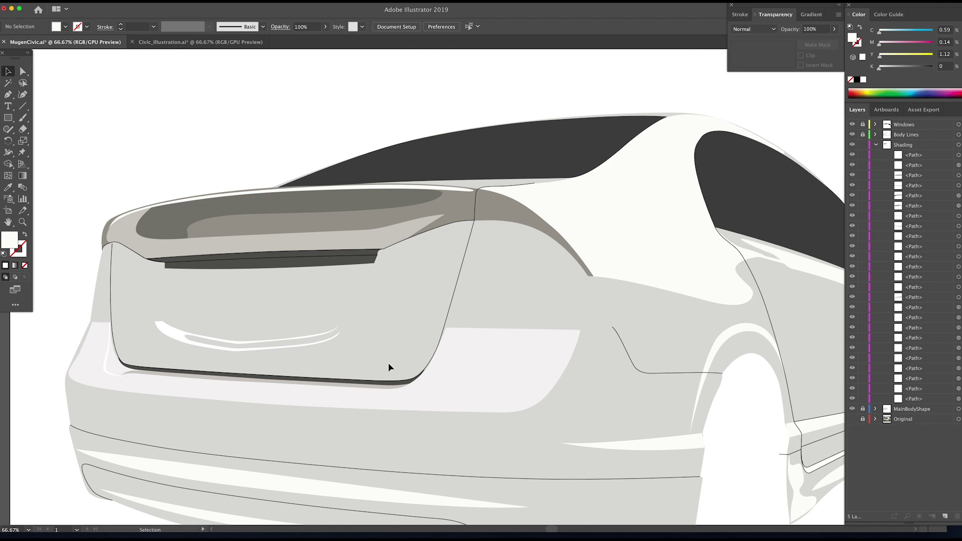
Step: Trace a thin shadow strip under the rear bumper's large highlight and fill it with the grey sampled from the trunk lid
scroll(526, 369, down, 5)
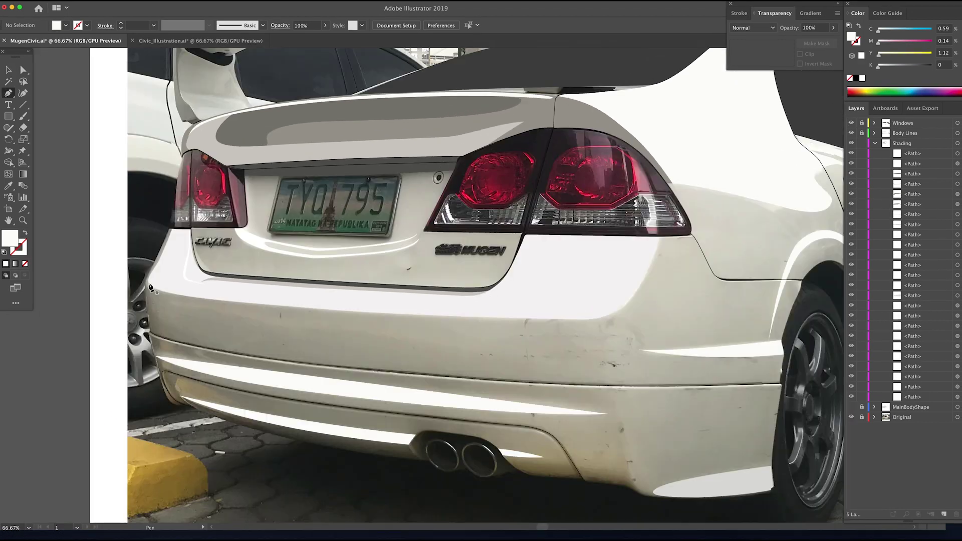
click(148, 284)
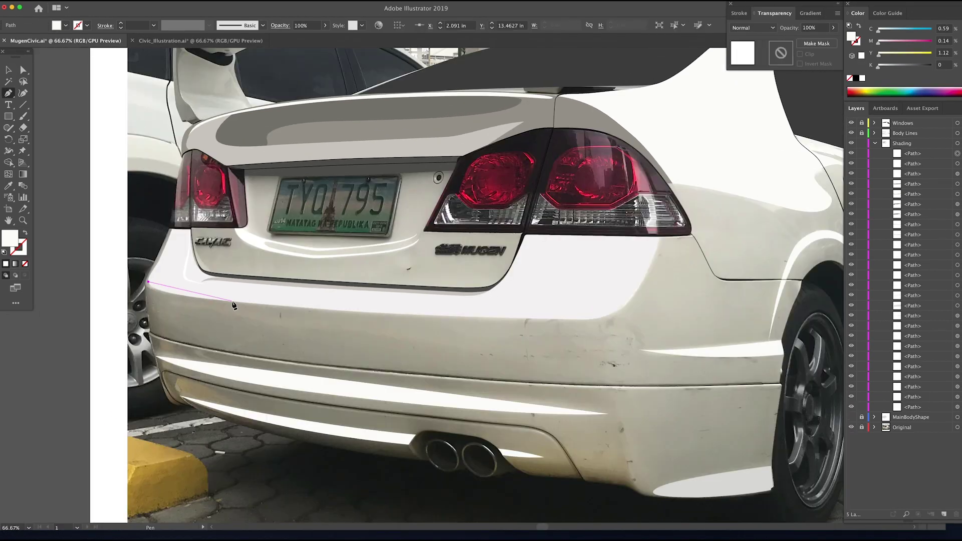
drag(319, 309, 321, 309)
drag(507, 318, 628, 299)
click(615, 311)
drag(329, 319, 37, 300)
key(super+z)
drag(487, 324, 345, 317)
drag(217, 307, 145, 266)
key(i)
click(407, 129)
Step: Trace the upper edge of a second shadow strip just below the bumper's horizontal seam, from its wheel-side end toward the rear corner
drag(449, 413, 463, 373)
super+click(436, 373)
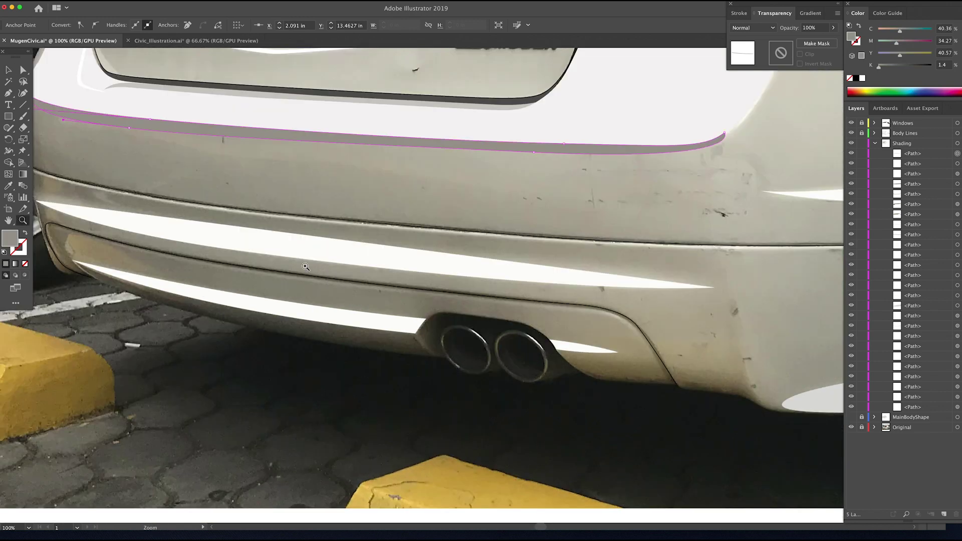
drag(306, 269, 357, 320)
key(p)
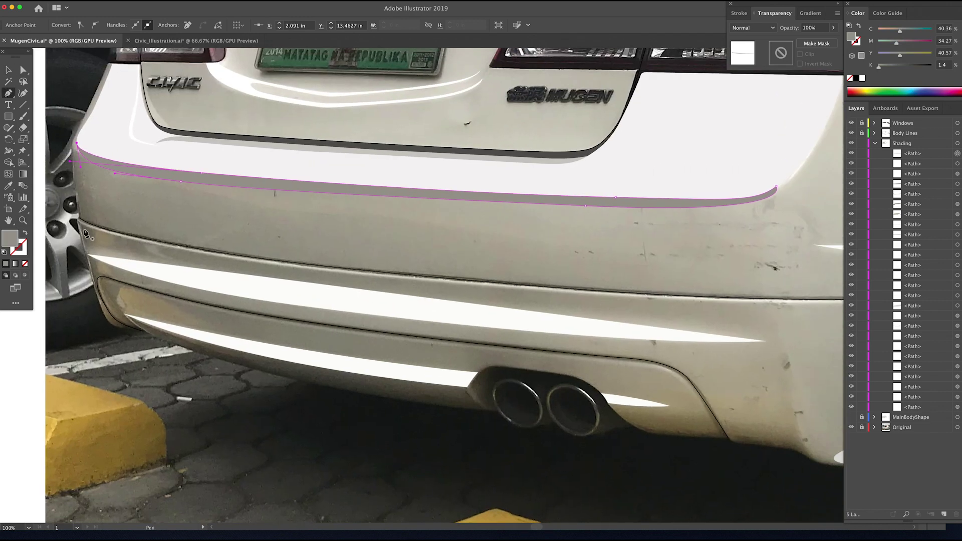
click(81, 225)
drag(161, 246, 236, 259)
drag(537, 289, 546, 293)
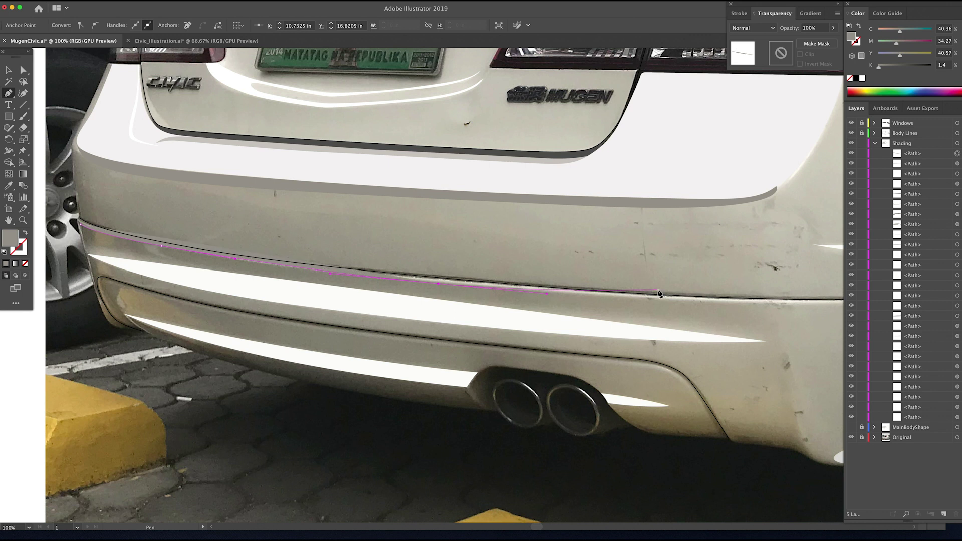
drag(759, 303, 617, 301)
drag(626, 301, 718, 302)
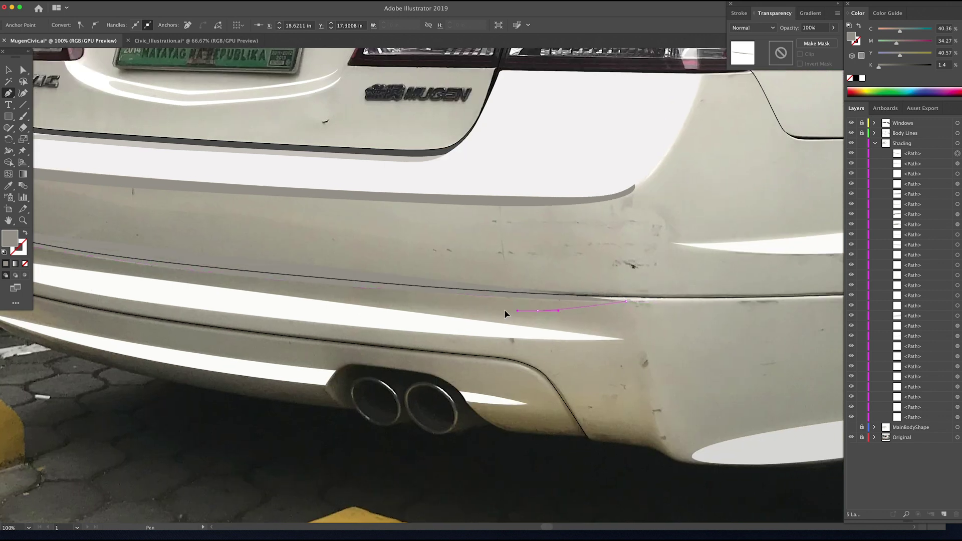
Step: Trace the second shadow strip's lower edge back across the long white highlight and close the shape
drag(504, 310, 471, 308)
drag(425, 304, 736, 322)
drag(510, 309, 384, 294)
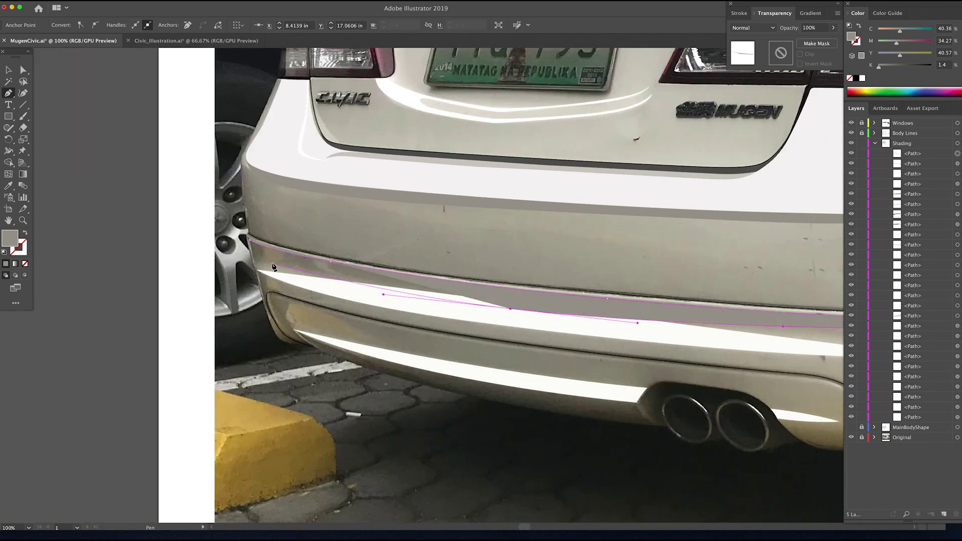
drag(310, 274, 246, 224)
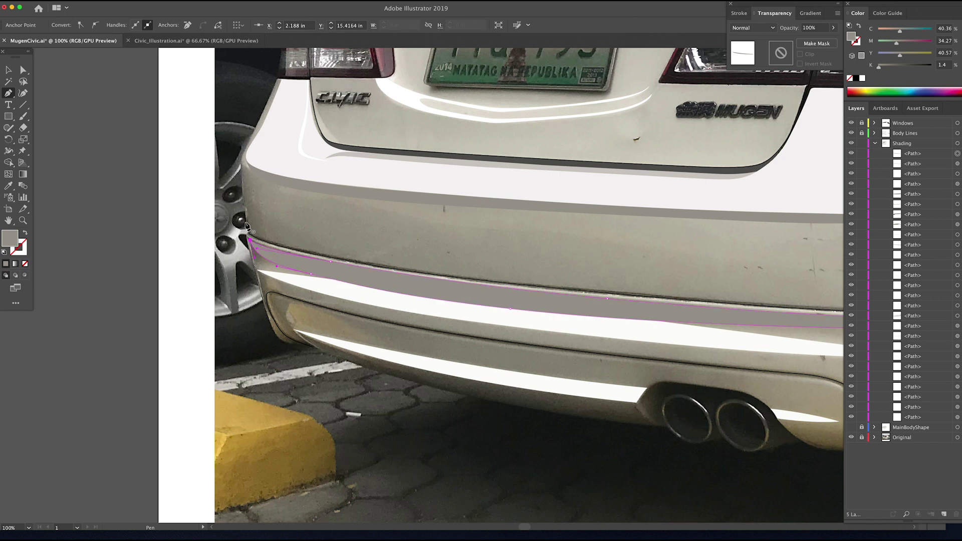
Step: Move the seam shadow strip down the Shading layer's stack, beneath the long white bumper highlight
key(v)
drag(913, 153, 920, 257)
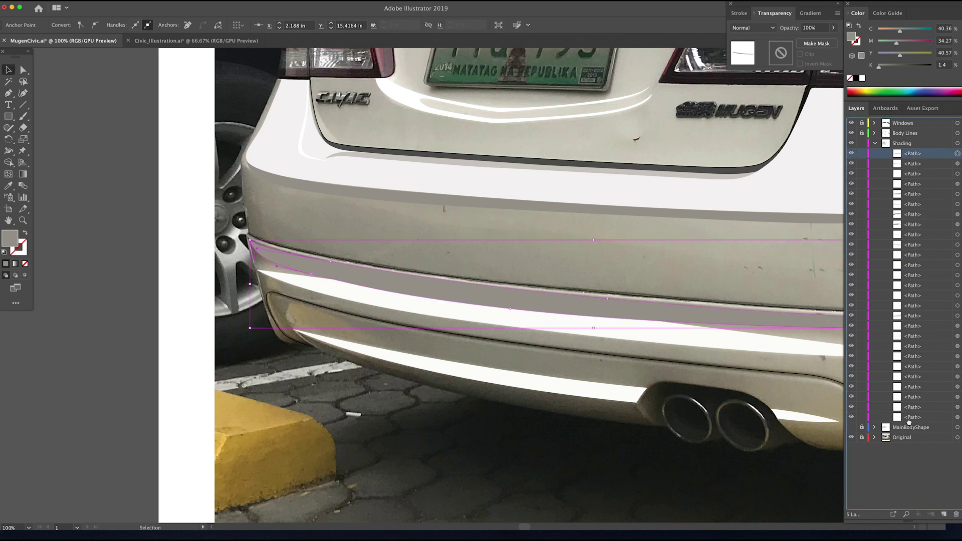
mouse_move(909, 422)
mouse_down()
mouse_move(908, 337)
mouse_move(910, 404)
mouse_up()
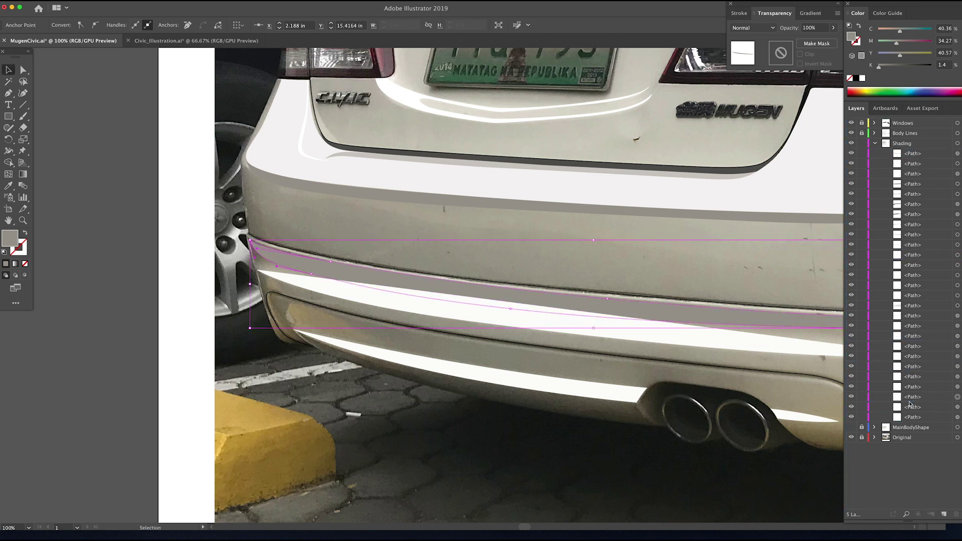
Step: Trace a closed shadow shape along the bumper's bottom edge, from the lower highlight's tip to the exhaust opening and back
drag(458, 349, 257, 271)
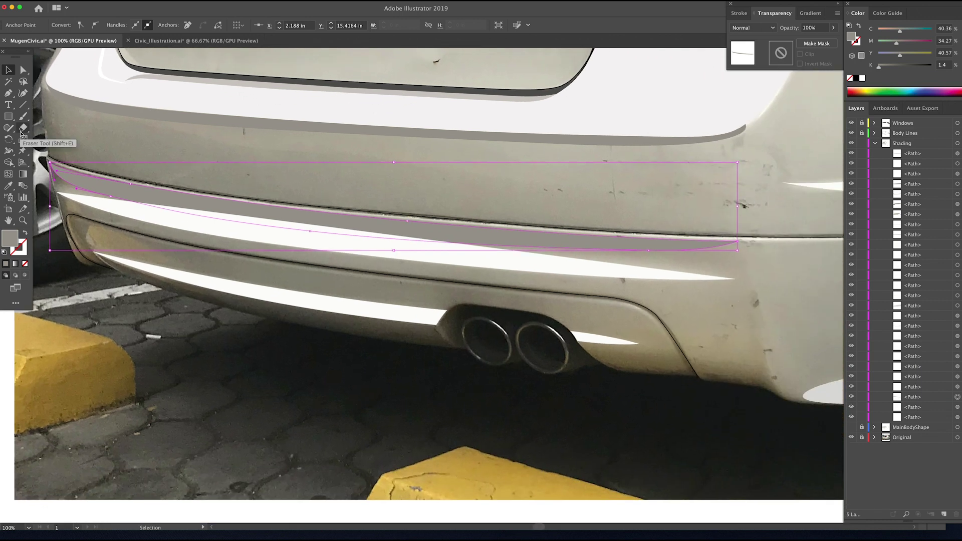
key(p)
click(95, 253)
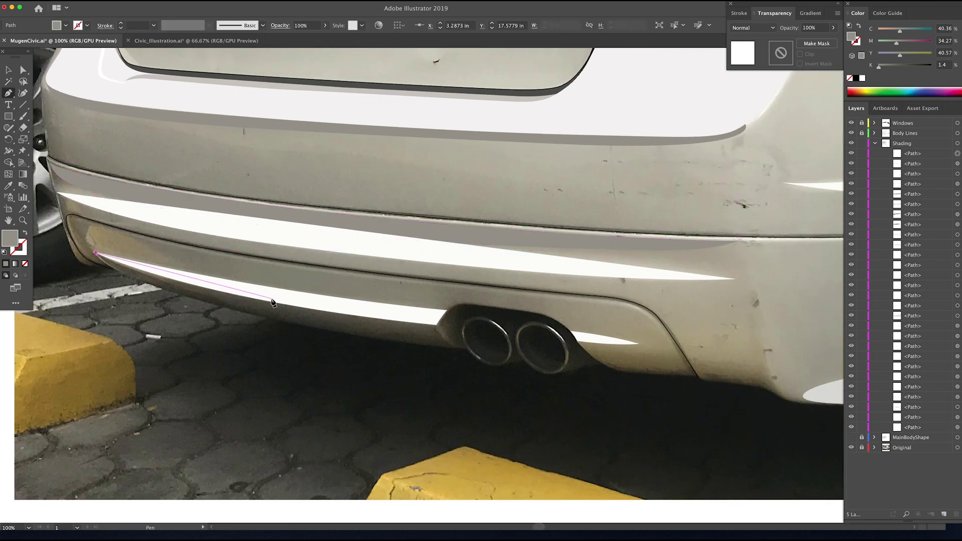
drag(272, 299, 362, 315)
click(437, 322)
drag(454, 347, 470, 361)
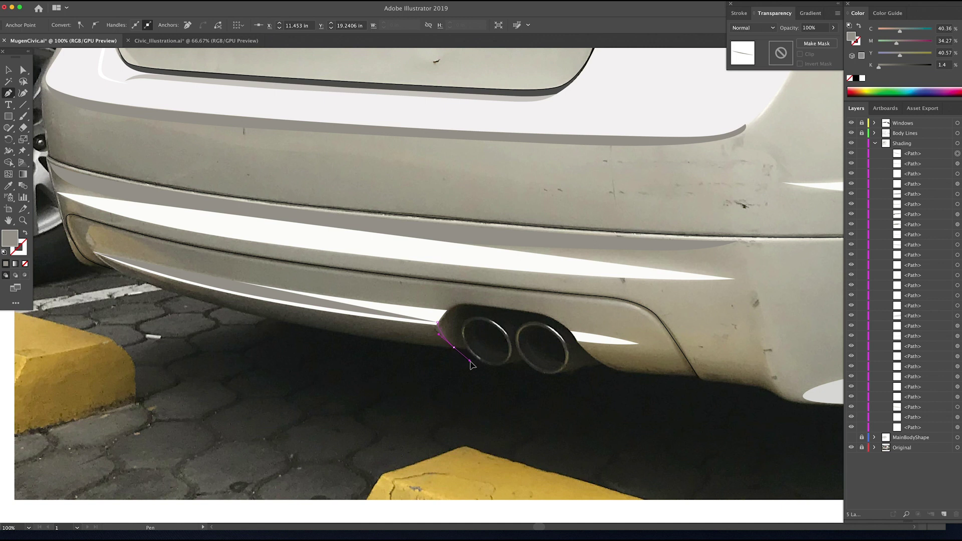
click(95, 253)
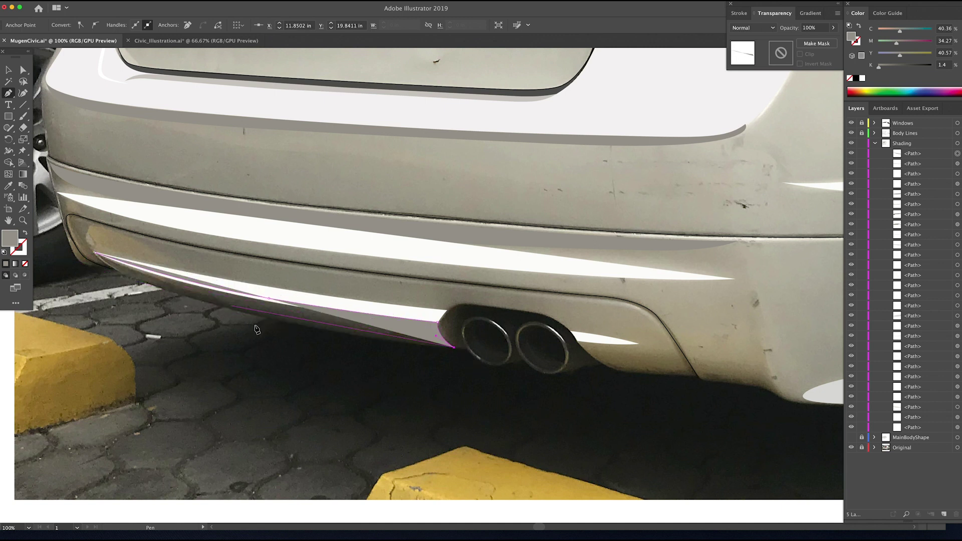
drag(265, 316, 186, 299)
drag(95, 253, 81, 232)
Step: Set the bumper-bottom shadow's black value to 55, place it beneath the white highlight in the Shading layer and deselect it
click(10, 72)
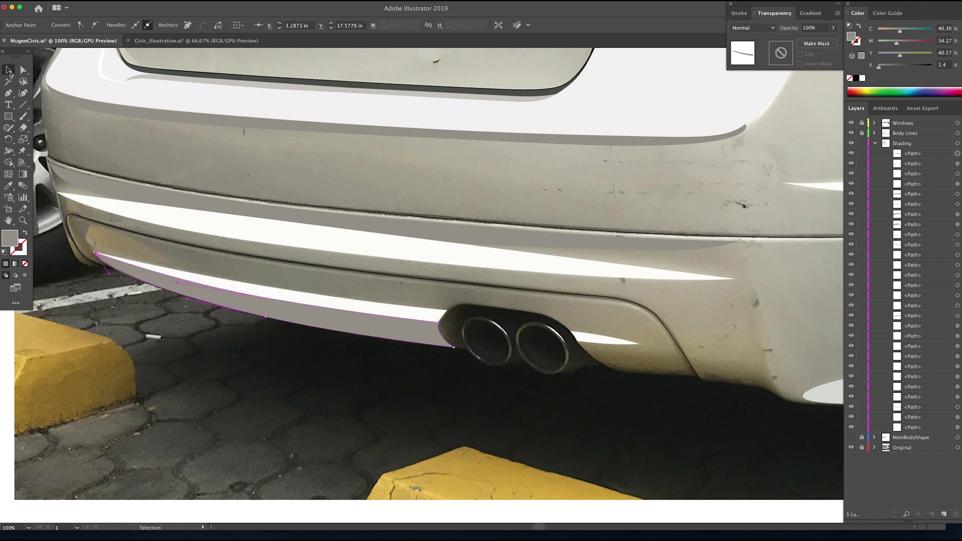
drag(883, 69, 907, 67)
scroll(551, 375, right, 3)
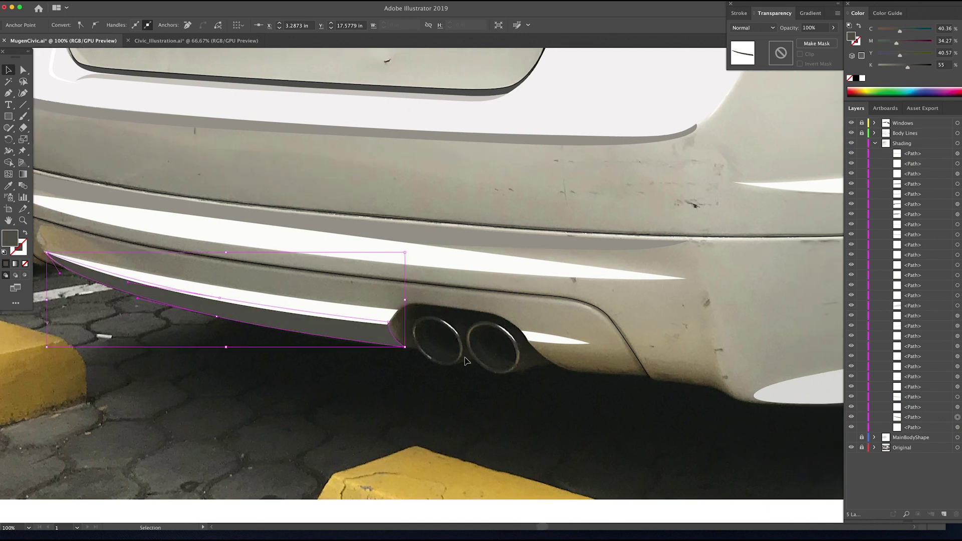
click(465, 356)
Step: Show the MainBodyShape layer and hide the Original photo to examine the new bumper shading on the whole car
click(850, 437)
click(850, 447)
key(z)
alt+click(465, 274)
alt+click(466, 273)
alt+click(466, 273)
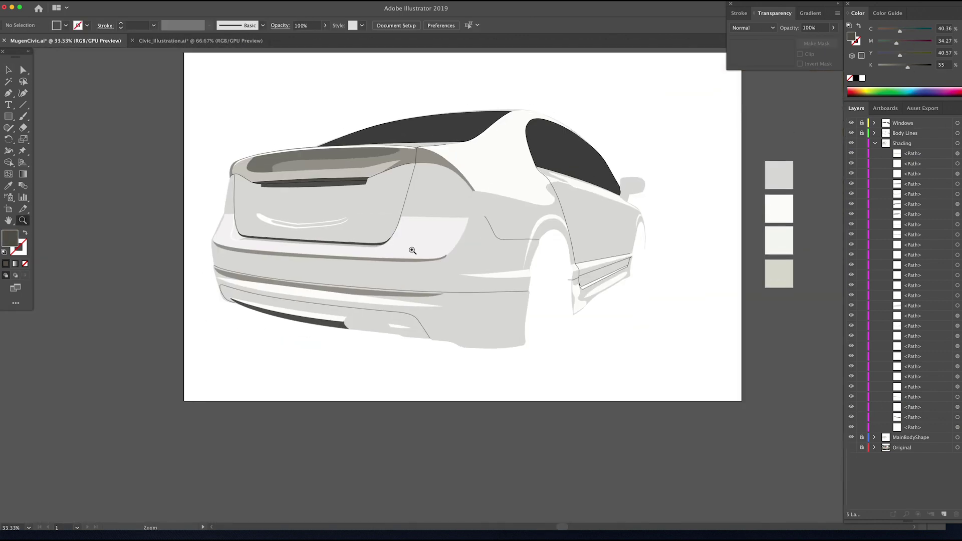
Step: Lighten the bumper-bottom shadow by setting its black value to 44, and deselect it
key(v)
click(342, 325)
drag(907, 67, 901, 67)
click(601, 356)
scroll(601, 356, right, 3)
Step: Bring back the Original photo without MainBodyShape and trace a shadow along the bumper's bottom edge between the exhausts and rear corner
click(851, 438)
click(851, 447)
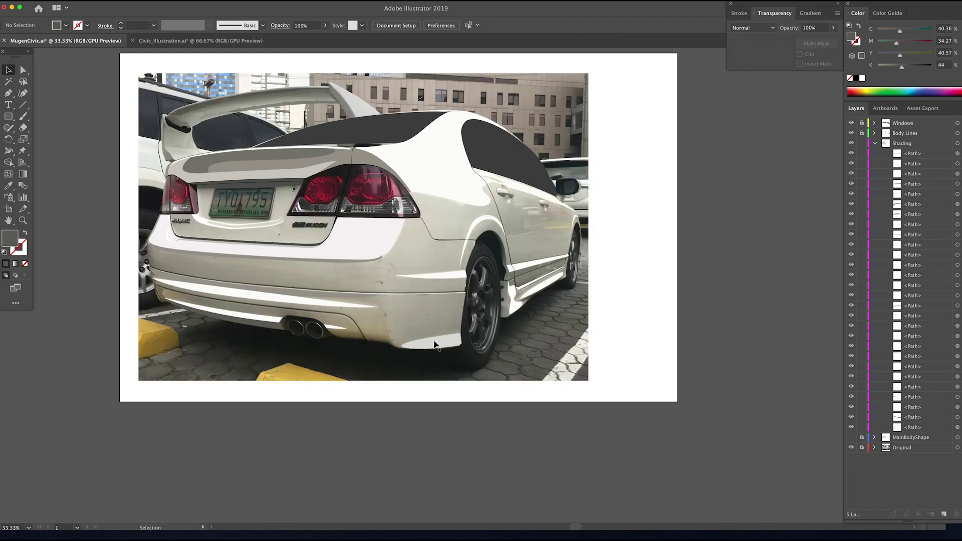
key(z)
click(379, 338)
right_click(362, 284)
scroll(400, 301, up, 2)
click(411, 307)
click(402, 280)
key(p)
click(335, 291)
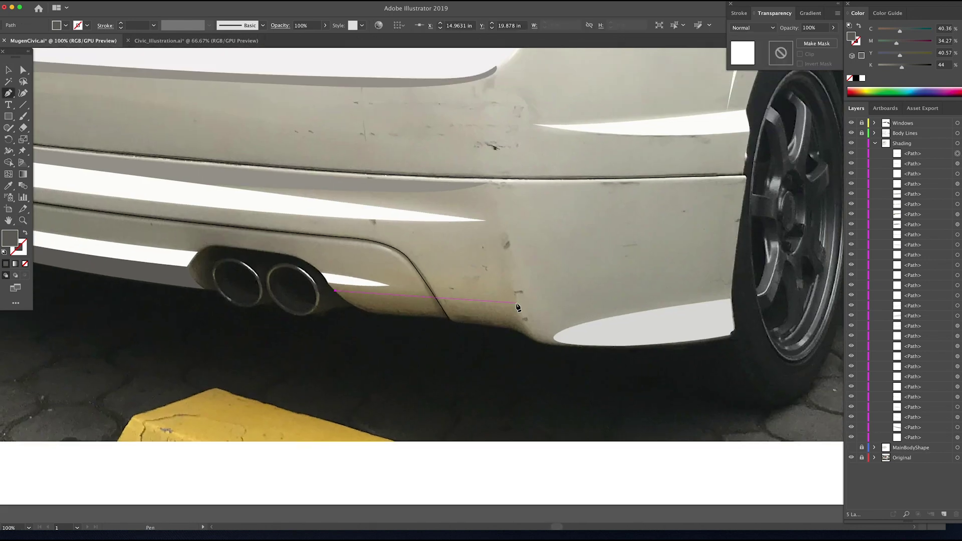
drag(516, 303, 600, 303)
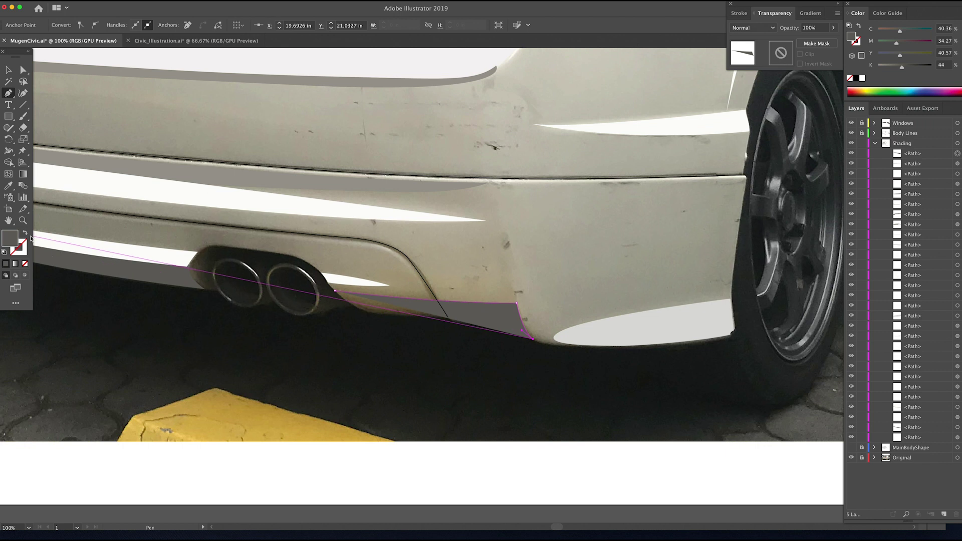
drag(505, 326, 487, 328)
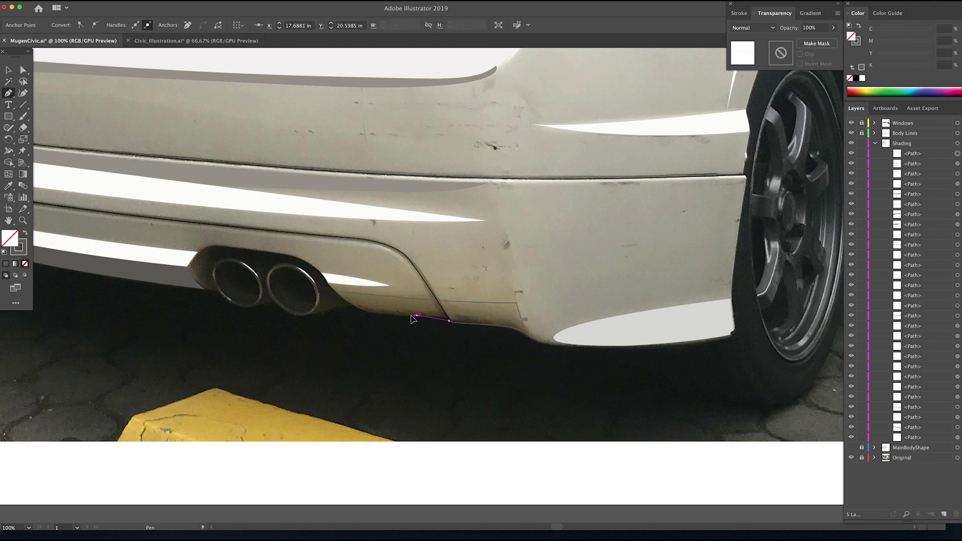
Step: Fill the shadow beside the exhausts with the grey sampled from the seam shadow strip
key(i)
right_click(199, 172)
click(303, 185)
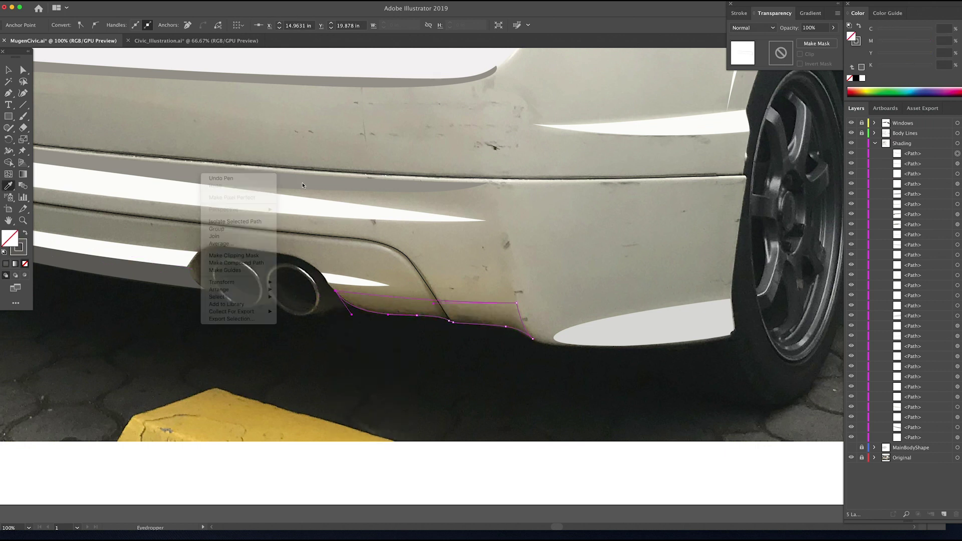
click(303, 185)
Step: Trace the upper edge of a side skirt shadow along the underside of the long white highlight to its far end
key(v)
drag(648, 212, 168, 322)
key(z)
click(485, 303)
click(470, 290)
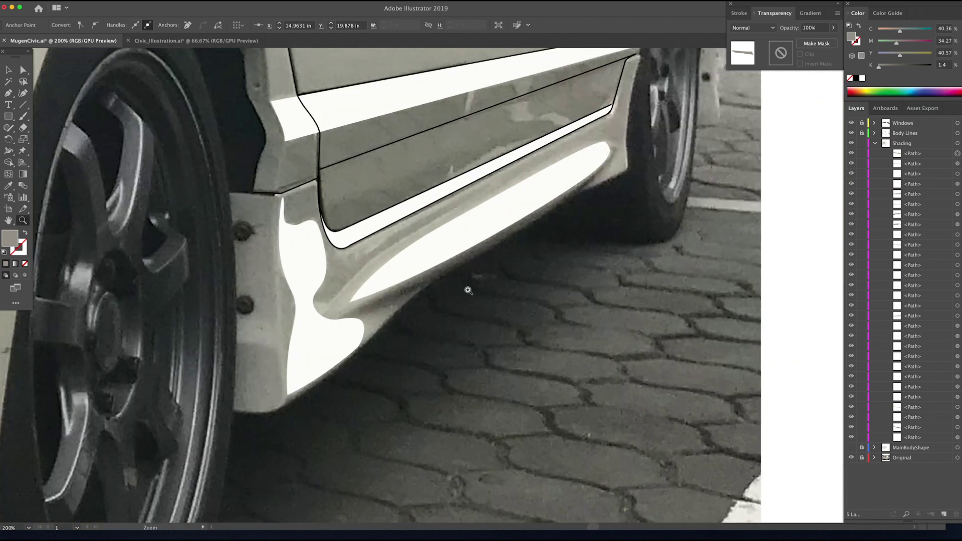
click(340, 317)
click(401, 281)
click(447, 257)
click(532, 213)
click(579, 180)
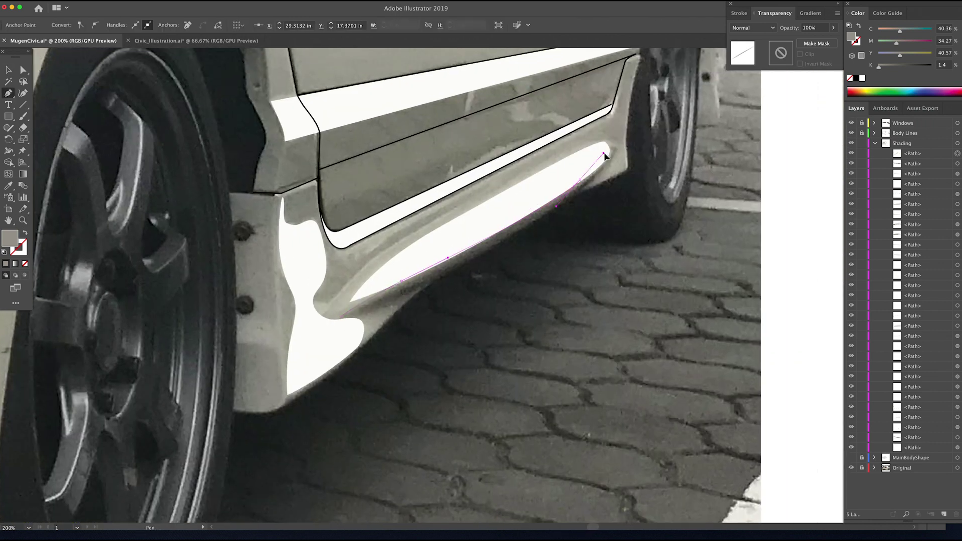
click(626, 148)
key(super+z)
drag(514, 221, 550, 203)
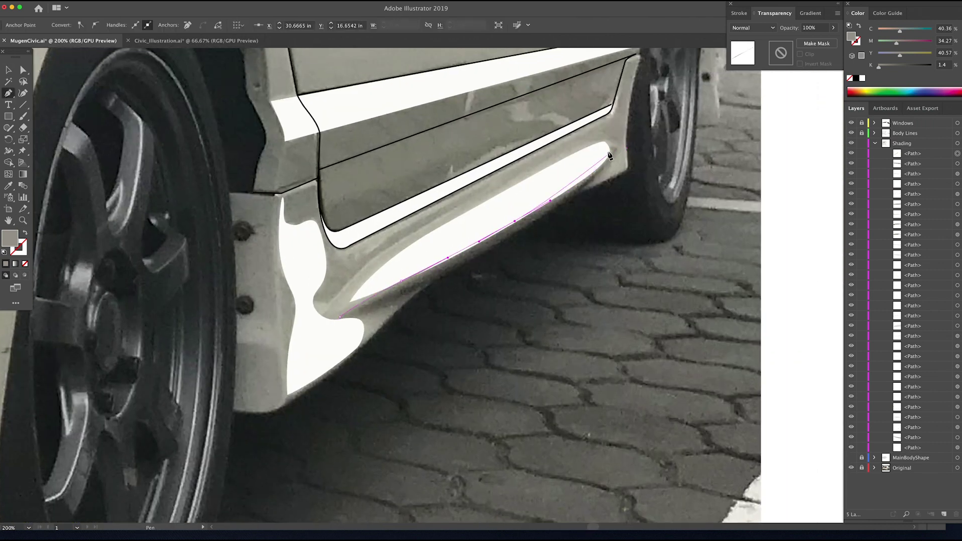
mouse_move(609, 147)
mouse_down()
mouse_move(614, 136)
mouse_move(615, 158)
mouse_up()
click(609, 148)
Step: Trace the side skirt shadow's lower edge back along the bottom of the skirt toward its starting point
drag(585, 186, 572, 196)
drag(504, 243, 465, 267)
click(445, 276)
click(431, 282)
click(417, 287)
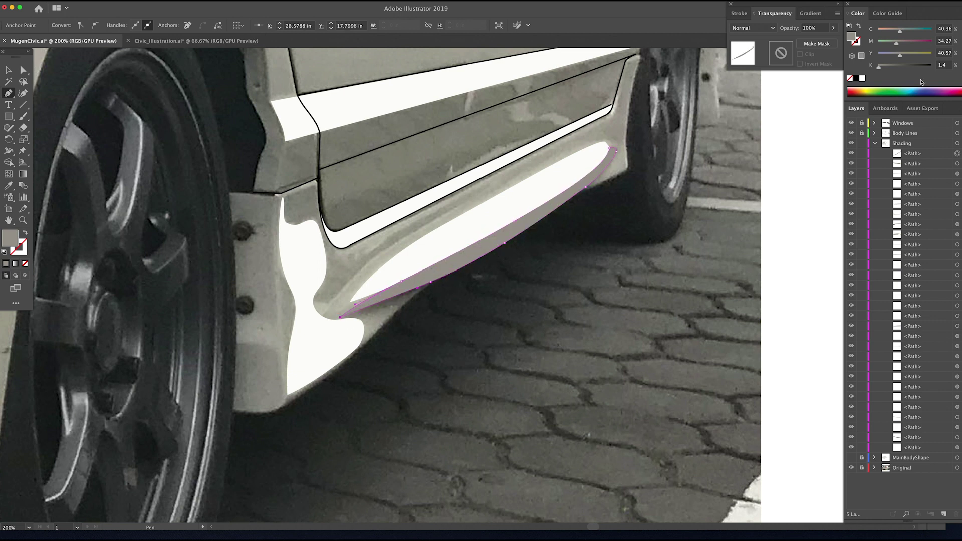
Step: Set the side skirt shadow's black value to 52 and move it near the bottom of the Shading layer's stack
drag(879, 66, 905, 67)
drag(914, 153, 918, 441)
Step: Trace a closed band on the lower door between the white stripe and the body line, and set its black value to 23
drag(607, 192, 516, 340)
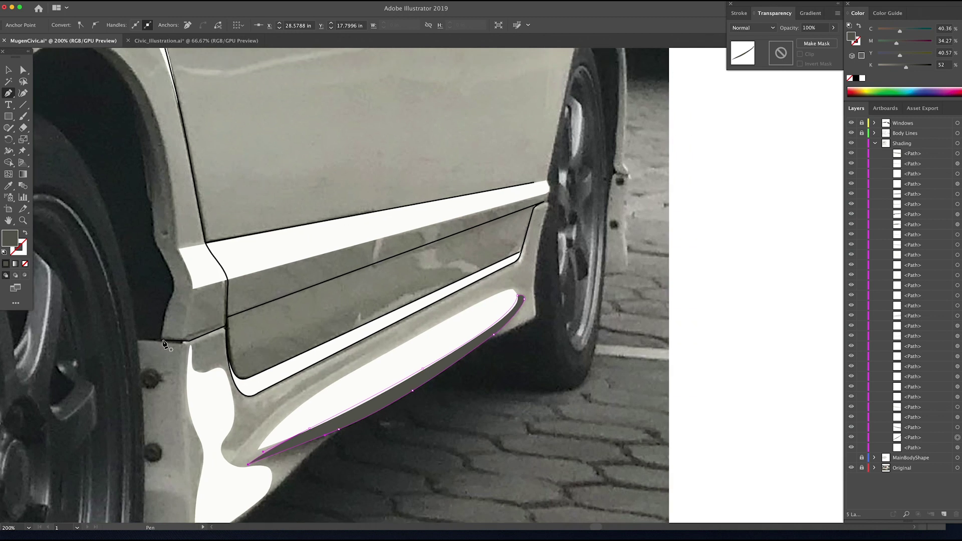
click(186, 340)
click(226, 326)
click(226, 318)
click(546, 202)
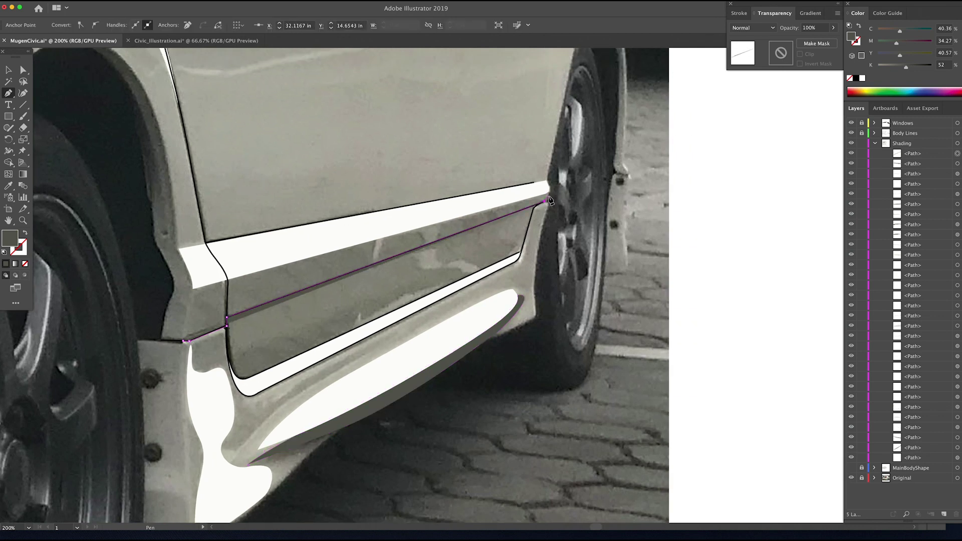
click(548, 193)
click(193, 289)
click(194, 321)
click(185, 341)
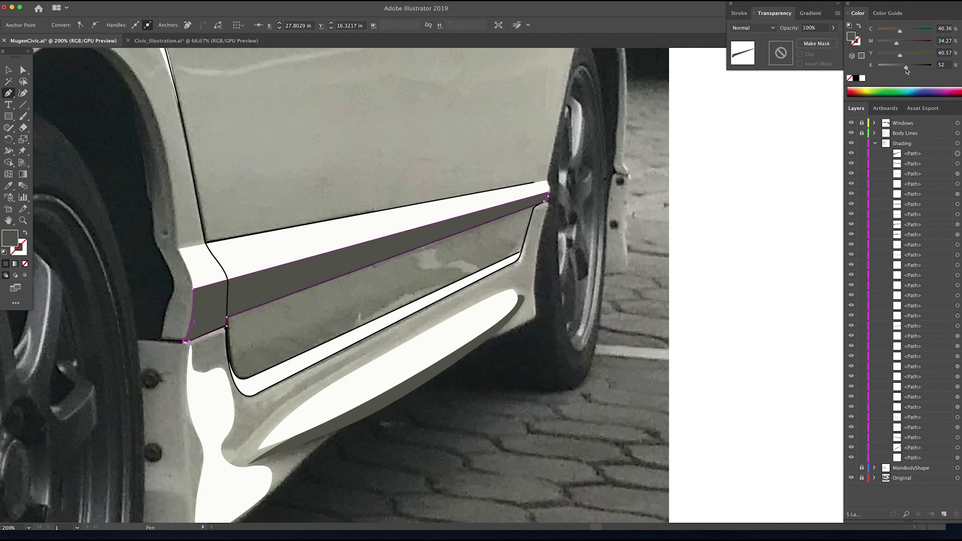
drag(905, 68, 890, 68)
super+click(109, 126)
Step: Trace the lower door panel shadow along the body line, down its front edge and back along the white stripe
click(183, 341)
click(189, 341)
click(226, 326)
click(226, 318)
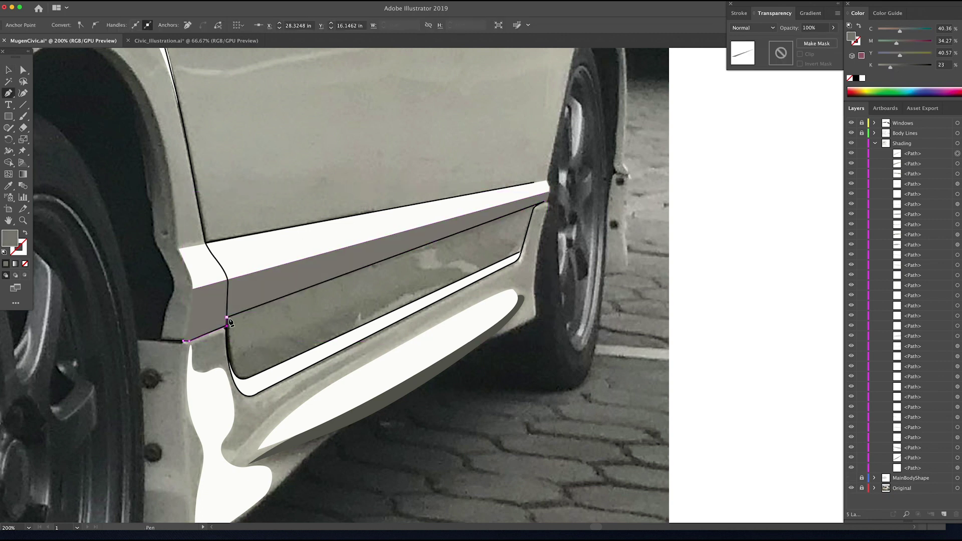
click(545, 203)
click(530, 218)
click(522, 251)
click(255, 375)
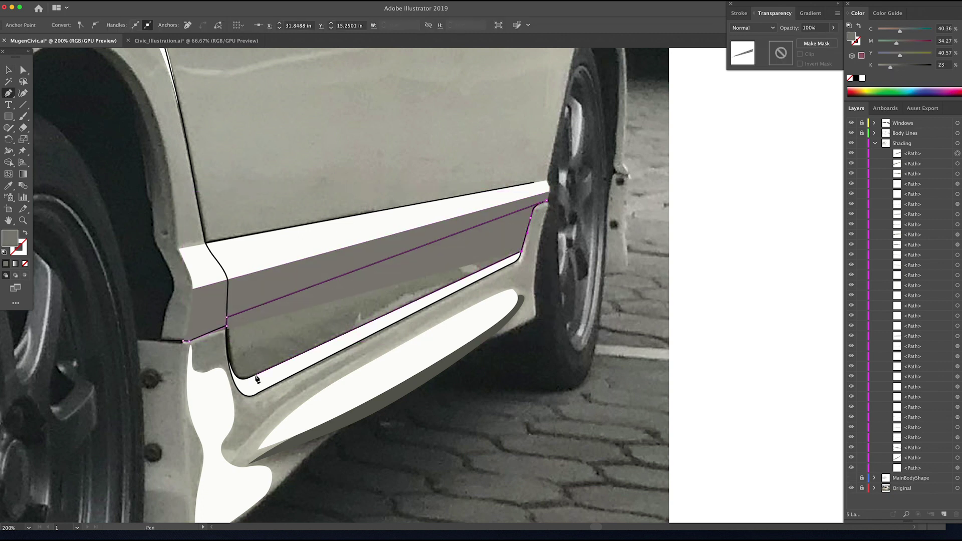
Step: Close the lower door panel shadow around its rear corner beside the wheel arch and adjust its black value
click(230, 367)
click(227, 326)
drag(217, 369, 177, 338)
click(192, 352)
click(9, 71)
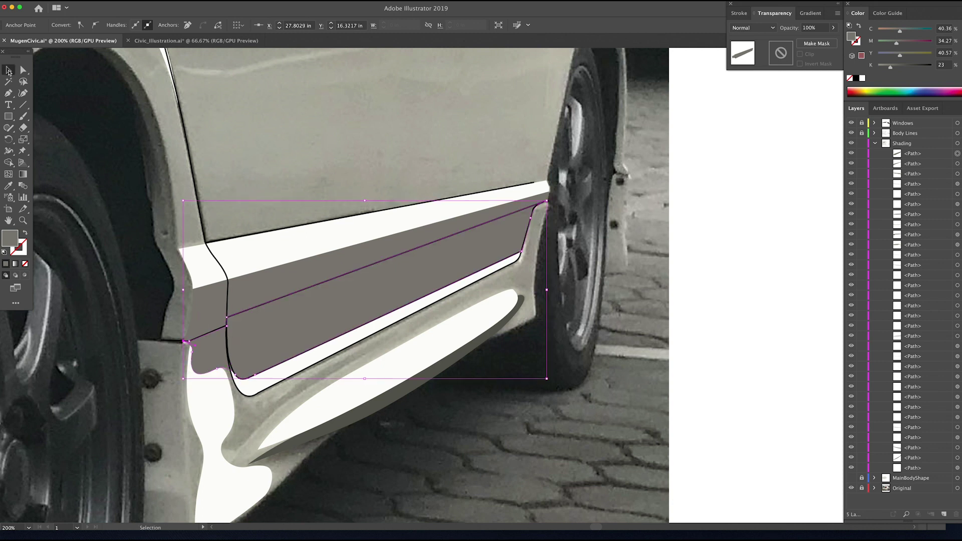
drag(897, 69, 905, 69)
Step: Hide the two lower door shadows and the long white door highlight
drag(851, 153, 851, 164)
click(448, 211)
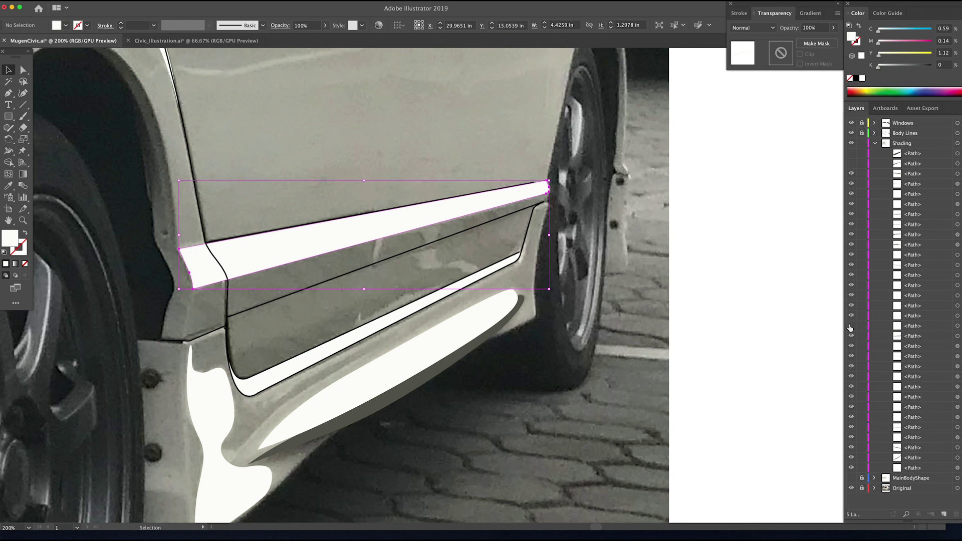
click(851, 326)
Step: Trace the rear half of the dark groove in the door trim and fill it with a dark grey sampled from the photo
key(z)
click(348, 222)
key(p)
click(153, 334)
click(372, 278)
click(373, 291)
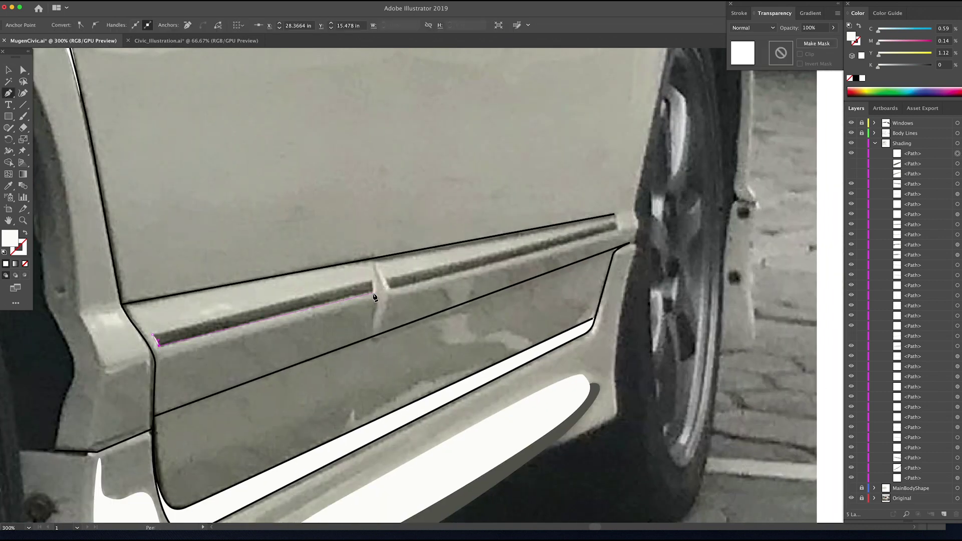
click(160, 344)
click(9, 186)
click(401, 281)
Step: Trace the front half of the door trim groove as a closed thin strip ending near the front wheel
click(9, 94)
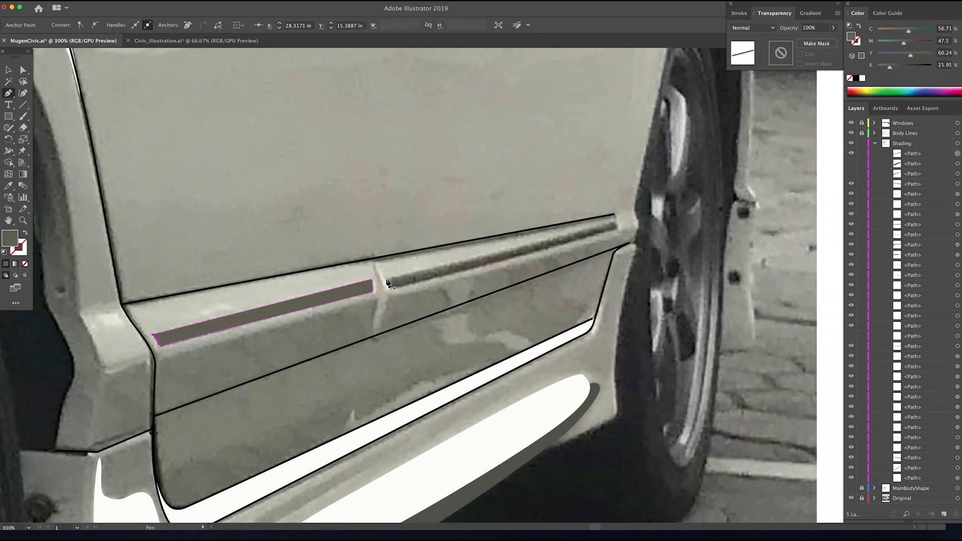
click(384, 278)
click(616, 220)
click(617, 231)
click(391, 289)
click(385, 279)
scroll(601, 251, down, 2)
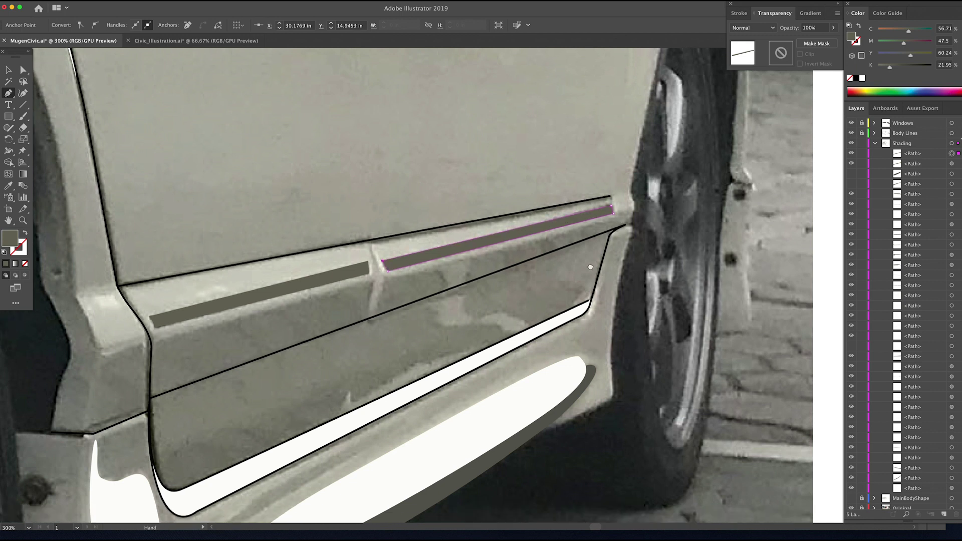
Step: Show the hidden door shadows and white highlight again and clear the selection
click(850, 174)
click(850, 183)
click(850, 346)
key(v)
key(super+0)
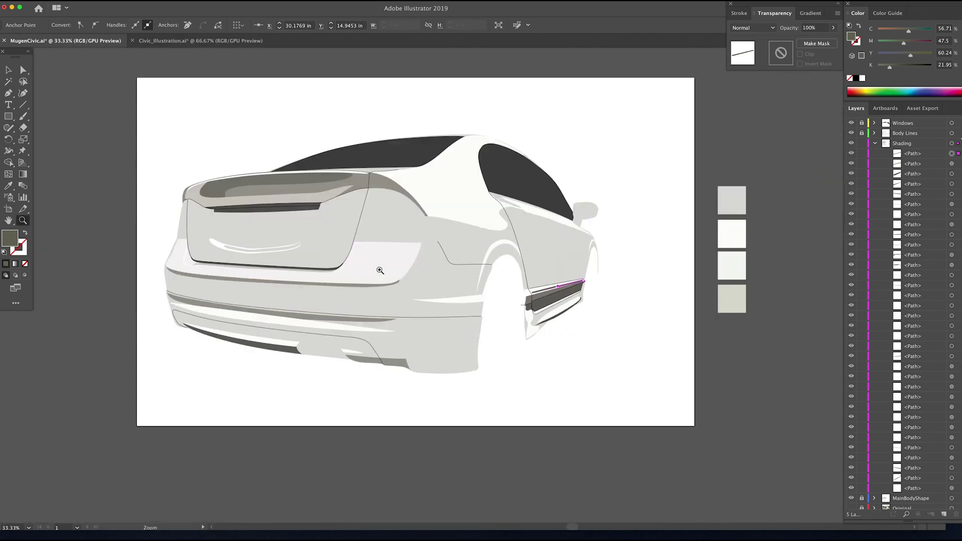
click(634, 345)
Step: Recolour the lower door panel shadow with the brown-grey sampled from the shadow beside the trunk
key(z)
click(569, 293)
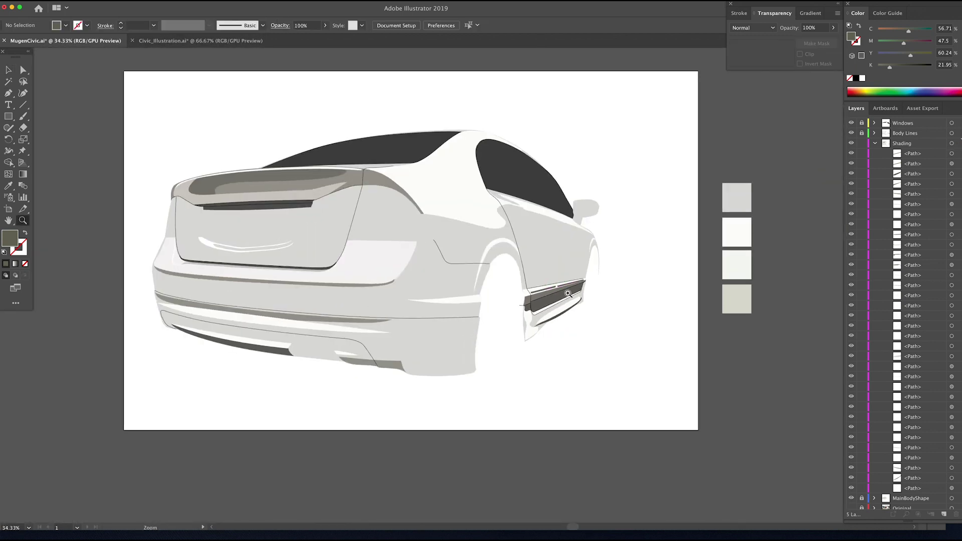
click(569, 293)
key(v)
click(371, 275)
drag(890, 67, 877, 68)
click(328, 314)
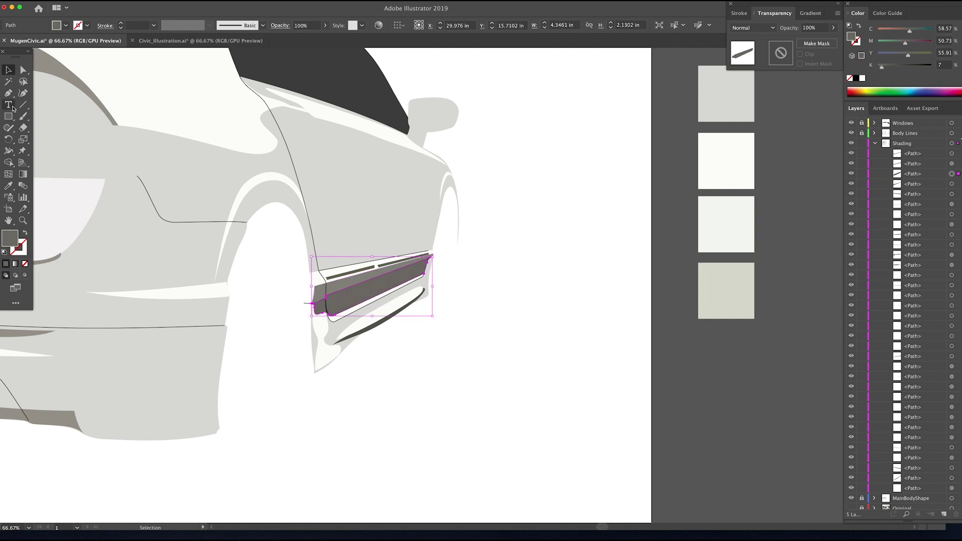
key(i)
click(92, 91)
Step: Set the upper door band's fill to C 29, M 26, Y 27, K 1.4
key(v)
click(351, 281)
key(i)
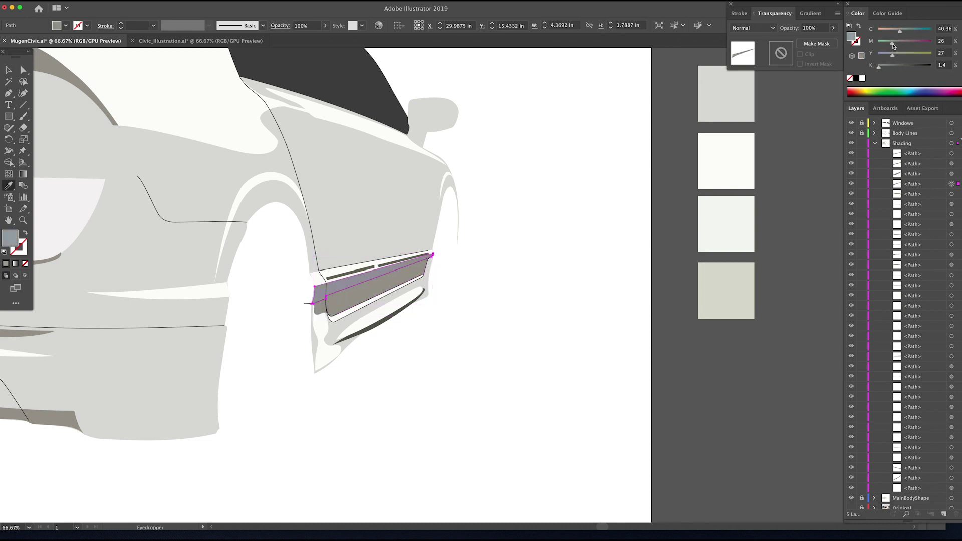
click(894, 31)
key(v)
click(508, 406)
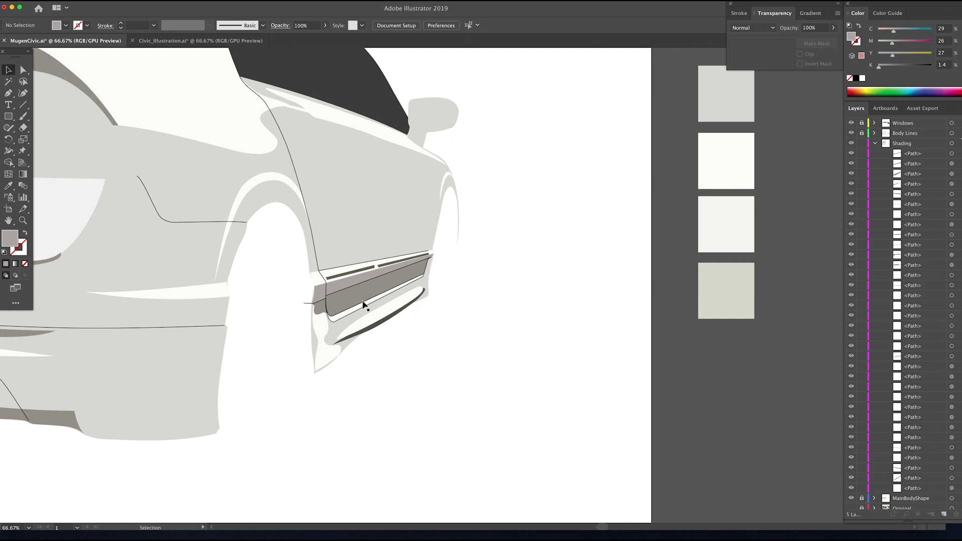
Step: Give the lower door panel shadow the upper band's sampled grey and set its black value to 11
click(361, 301)
key(i)
click(329, 288)
click(882, 67)
key(v)
click(390, 411)
drag(390, 410, 464, 452)
Step: Recolour the side skirt's lower shadow with the grey sampled from the lower door panel
click(449, 369)
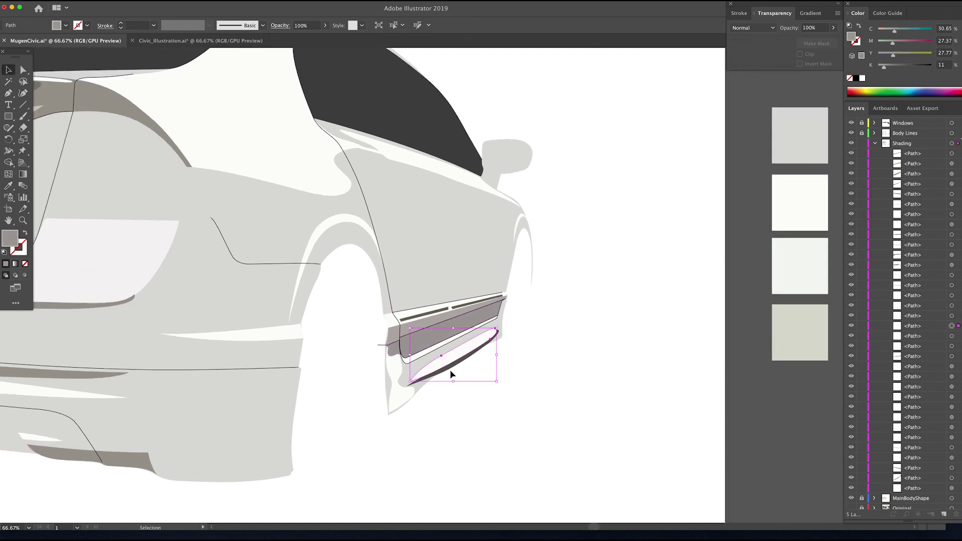
click(452, 364)
key(i)
click(422, 322)
key(v)
click(526, 368)
drag(526, 365, 623, 349)
key(z)
alt+click(623, 350)
drag(499, 375, 434, 325)
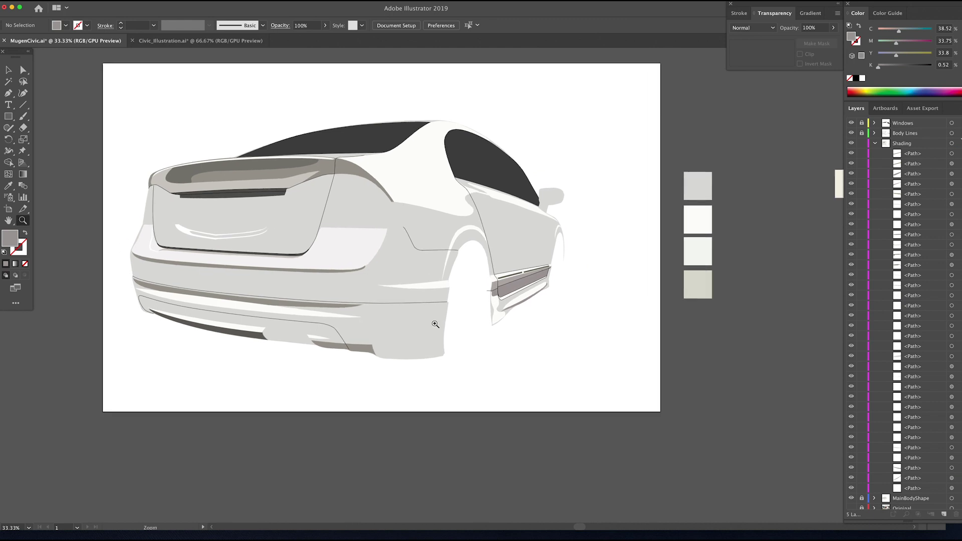
Step: Add a new layer above Shading and name it Right Taillight
click(261, 236)
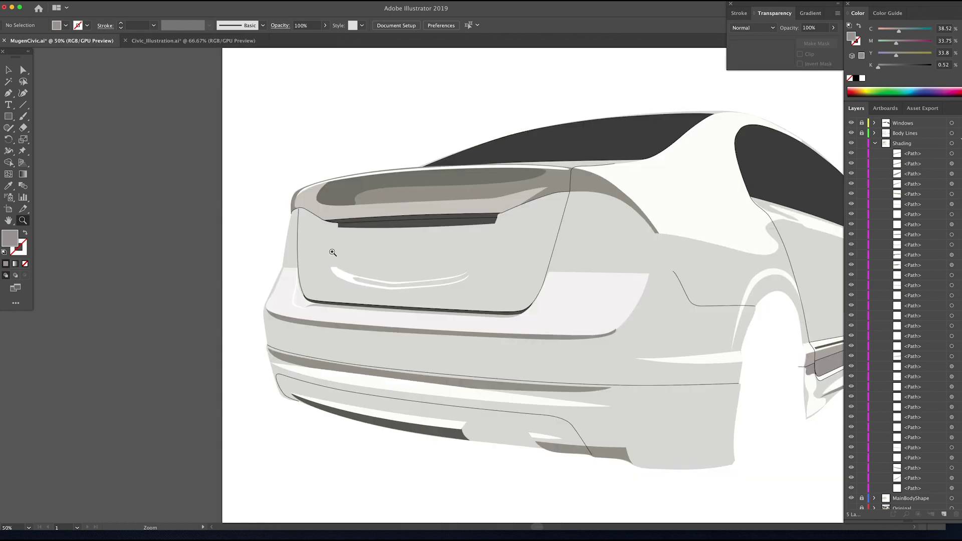
click(875, 143)
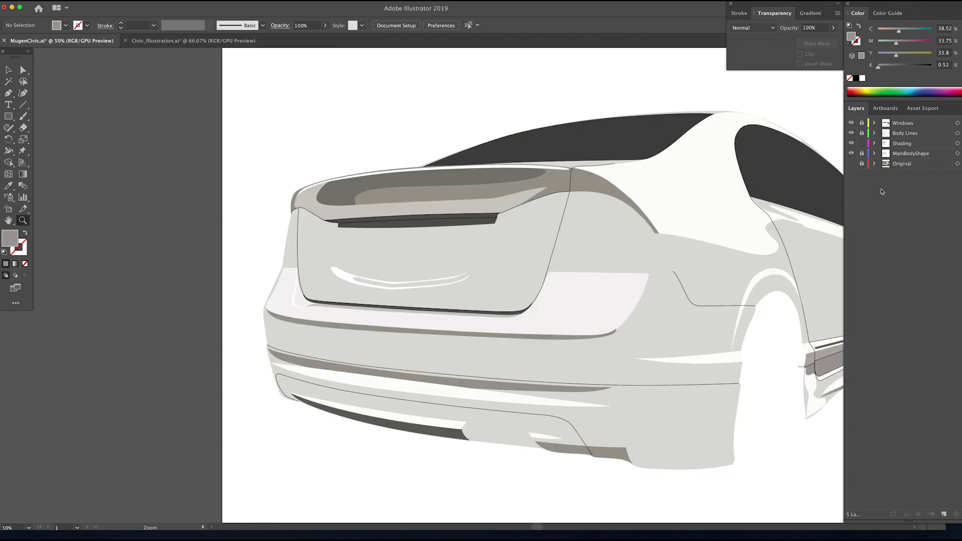
click(944, 515)
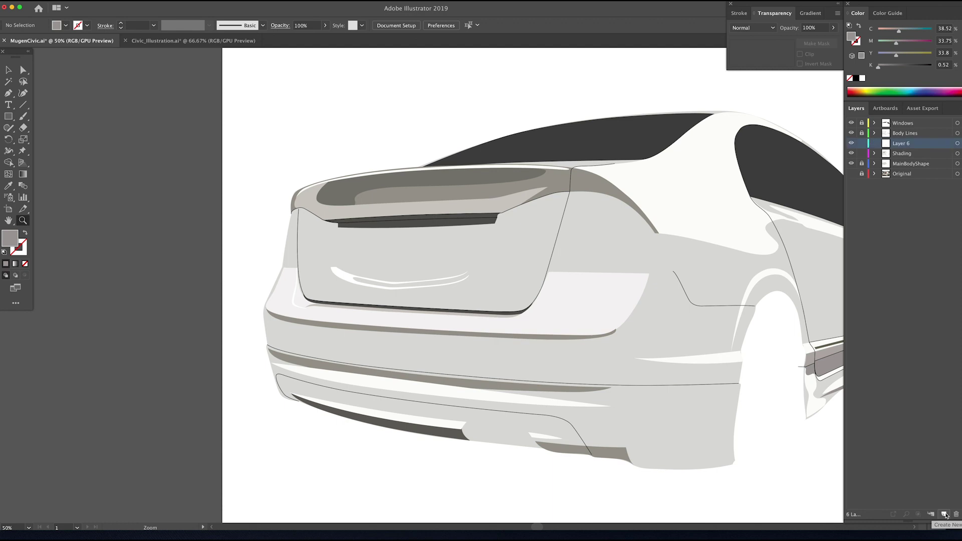
key(shift+t)
key(l)
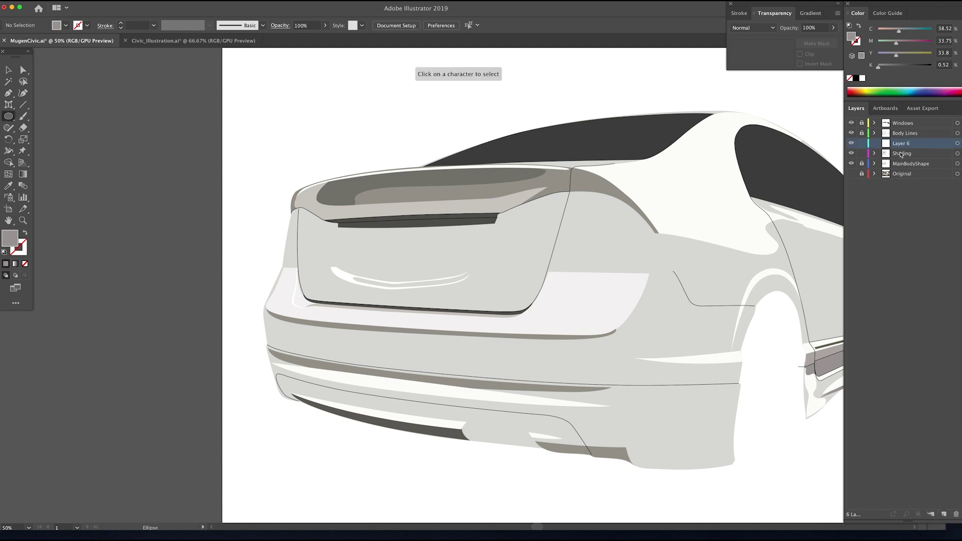
double_click(901, 144)
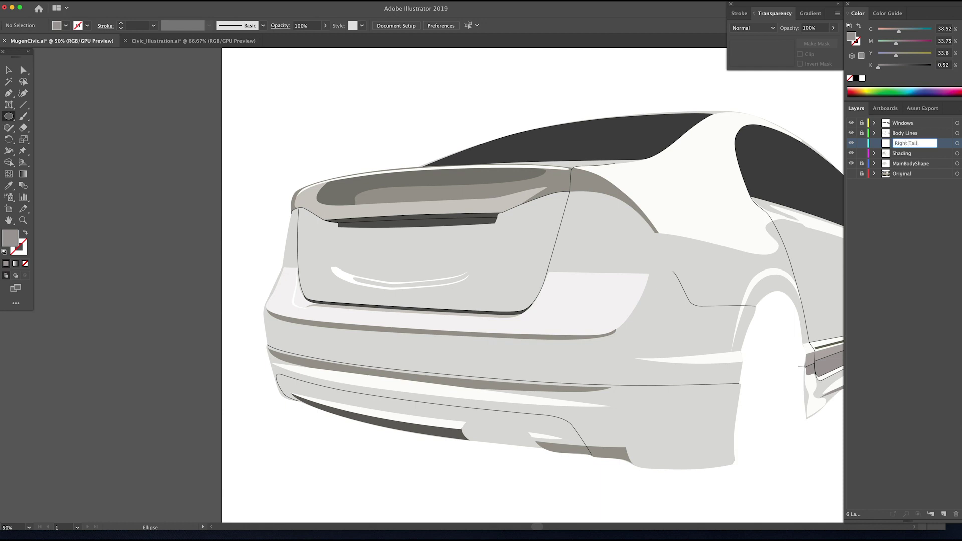
key(Return)
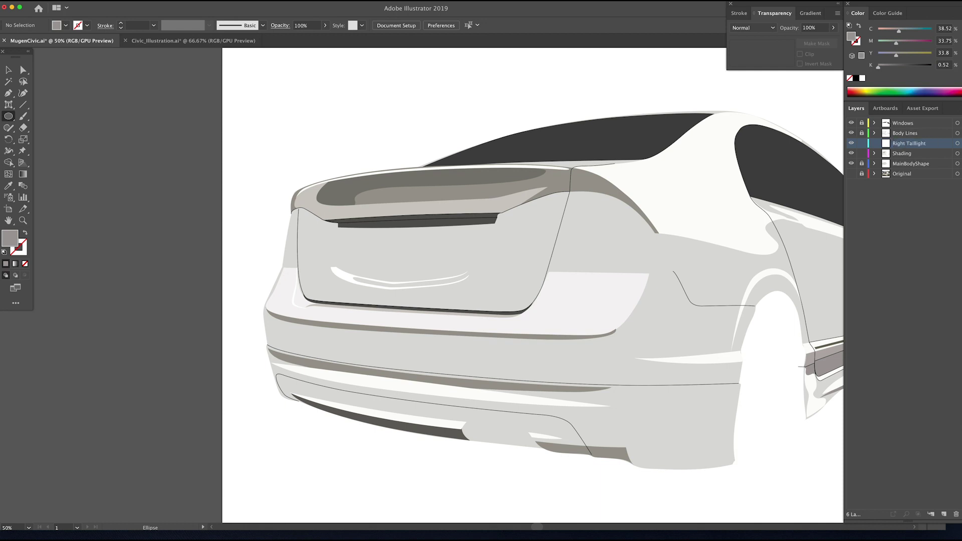
Step: Hide the MainBodyShape layer and show the Original photo layer to reveal the right taillight
click(851, 164)
click(851, 174)
key(z)
click(540, 258)
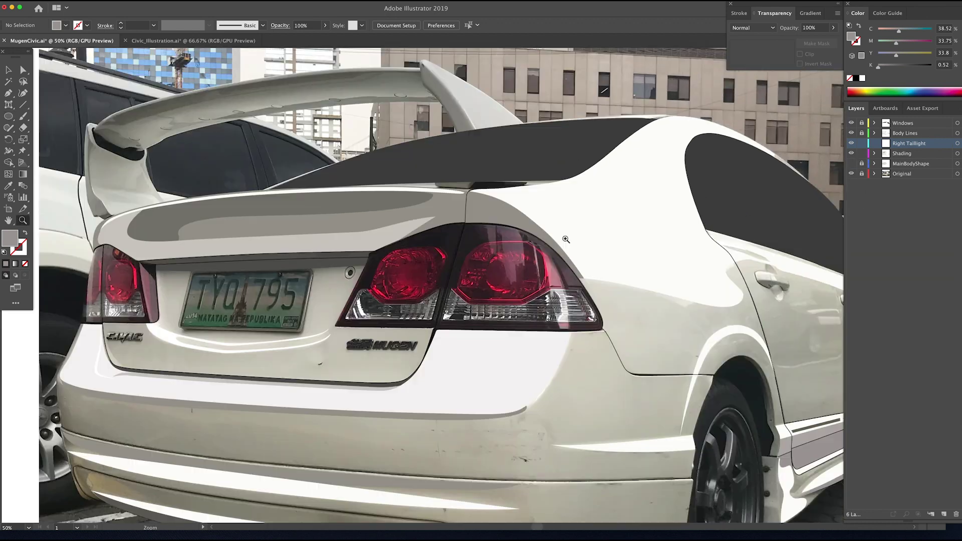
click(518, 279)
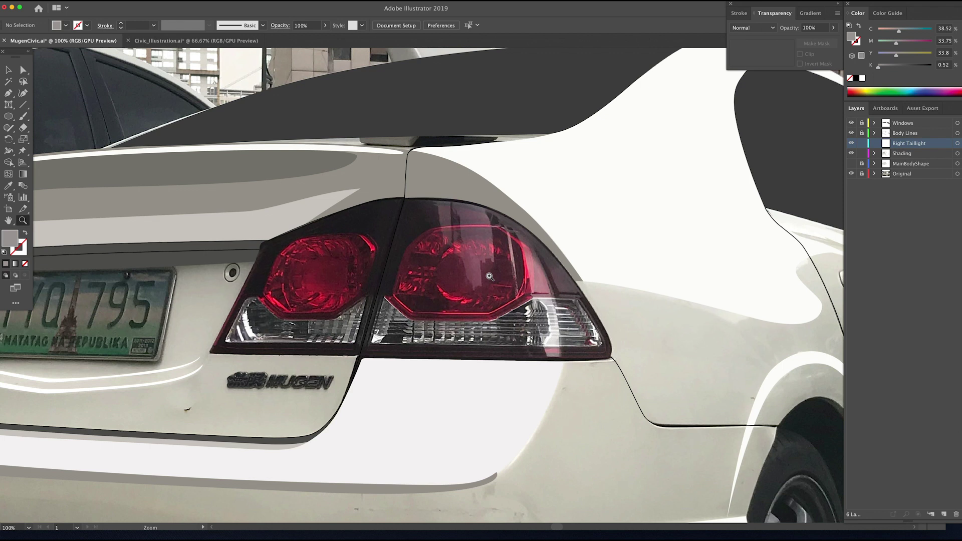
click(489, 277)
drag(503, 277, 552, 272)
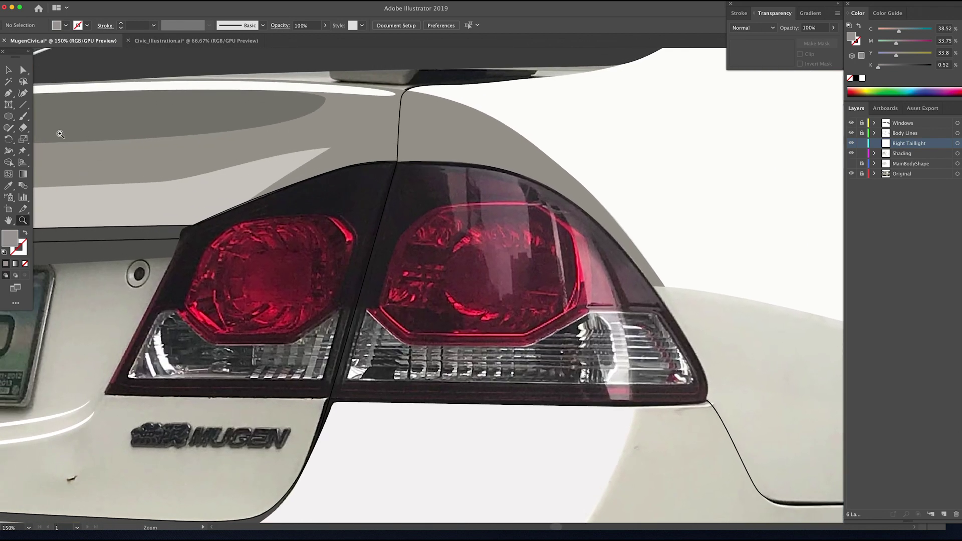
Step: Trace the right taillight's outline along its bottom edge, around the outer corner and up the outer side
key(p)
click(104, 395)
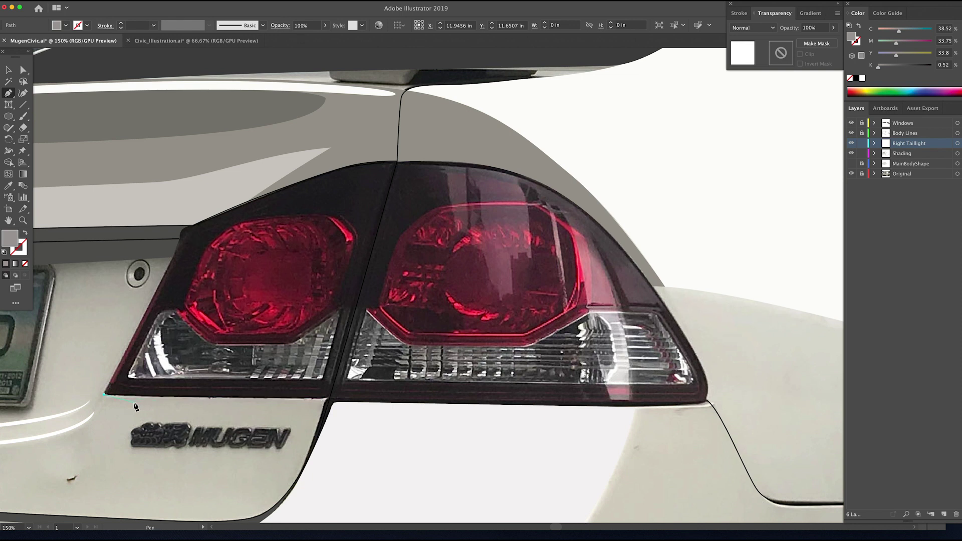
key(Escape)
click(105, 396)
click(329, 400)
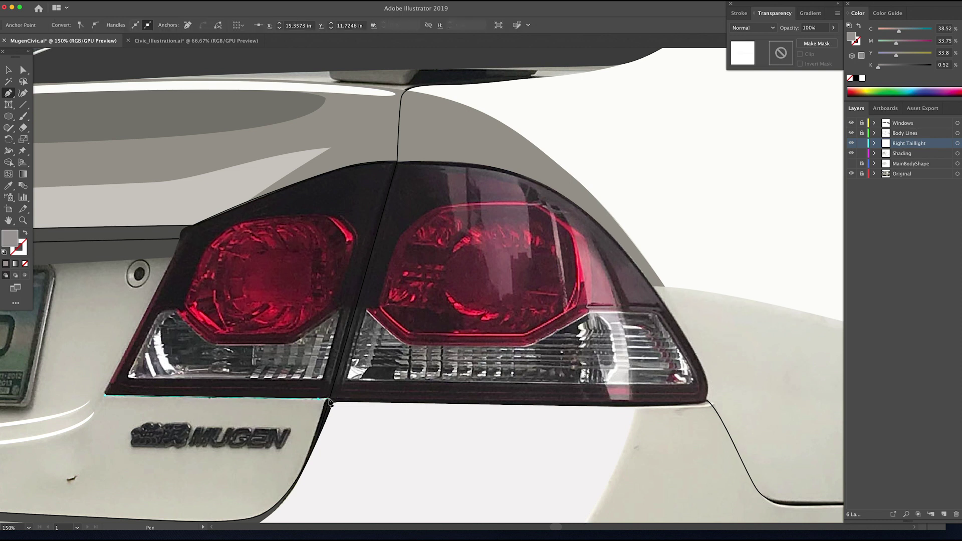
click(635, 408)
click(706, 401)
click(697, 351)
click(646, 272)
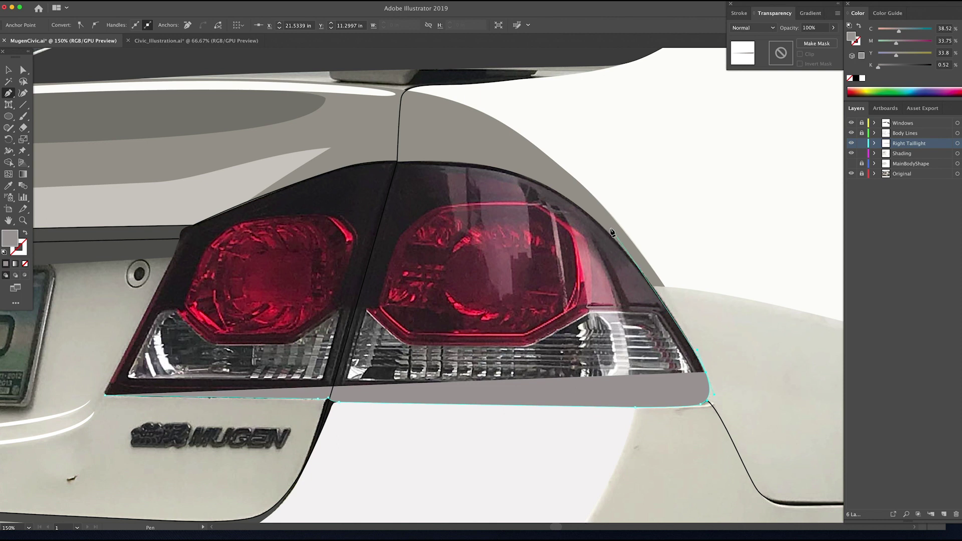
Step: Continue the right taillight's outline over its curved top edge to the trunk section
click(603, 228)
click(561, 184)
click(397, 161)
click(335, 170)
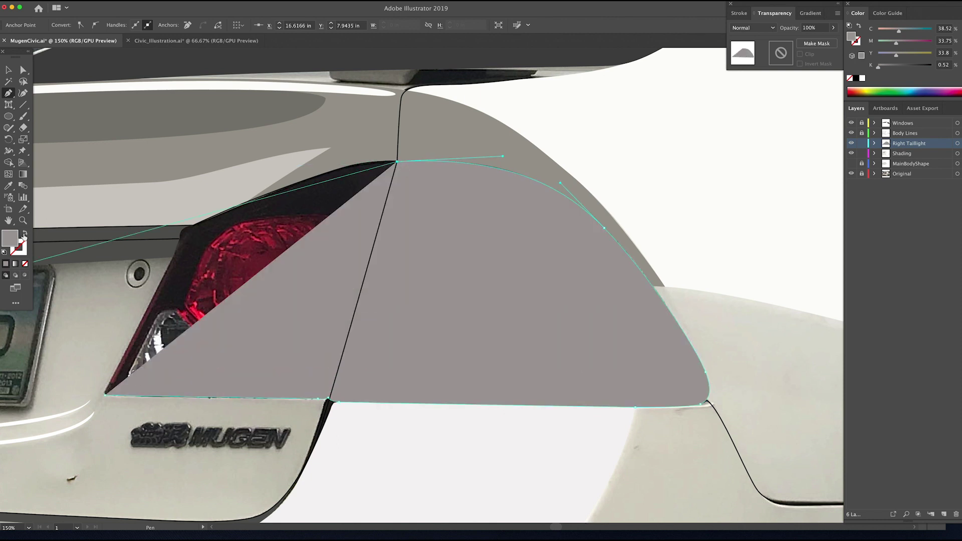
Step: Swap the outline's fill and stroke, hide the Shading layer, and close the right taillight outline down its inner edge
key(shift+x)
drag(333, 172, 305, 178)
click(851, 153)
drag(193, 226, 143, 248)
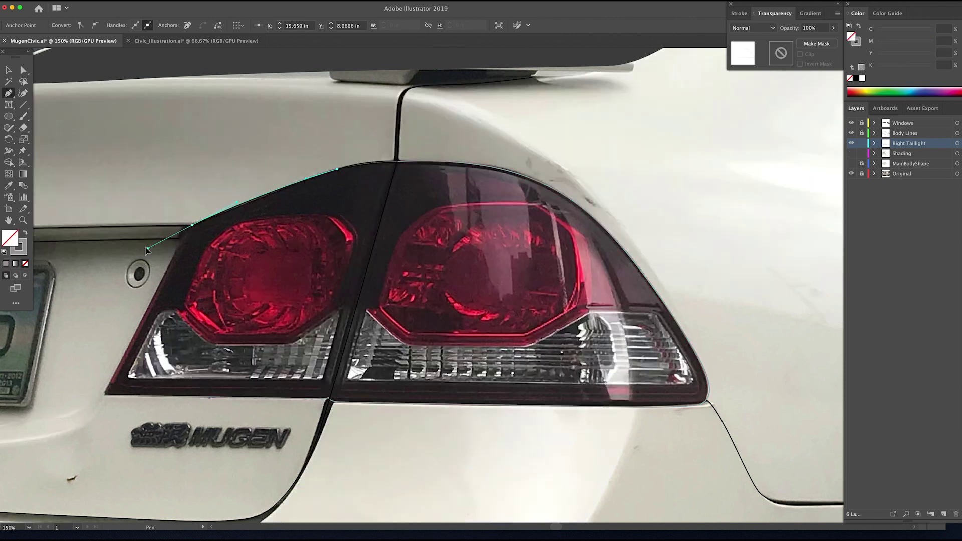
click(192, 225)
click(179, 245)
click(104, 394)
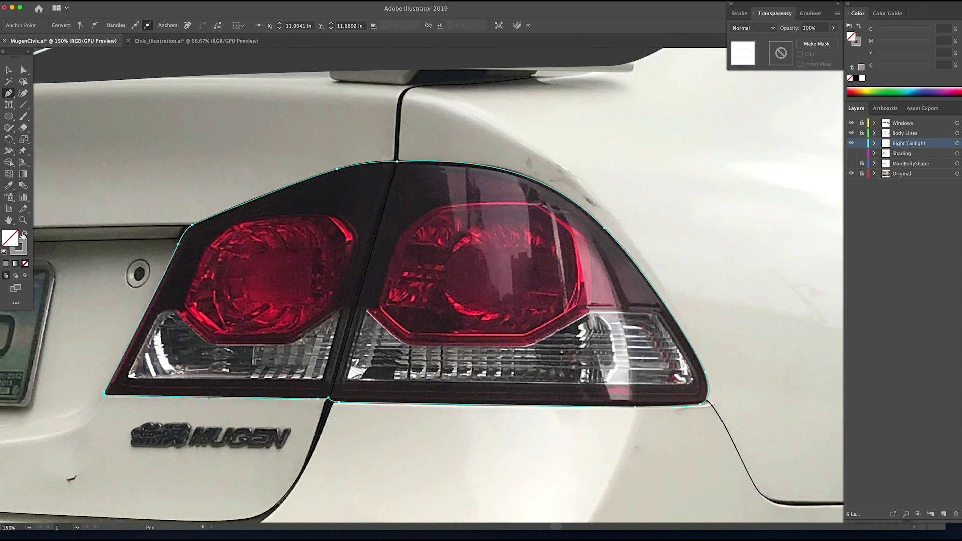
Step: Fill the right taillight with a red sampled from the photo and set its black value to 53
key(i)
click(377, 264)
click(303, 318)
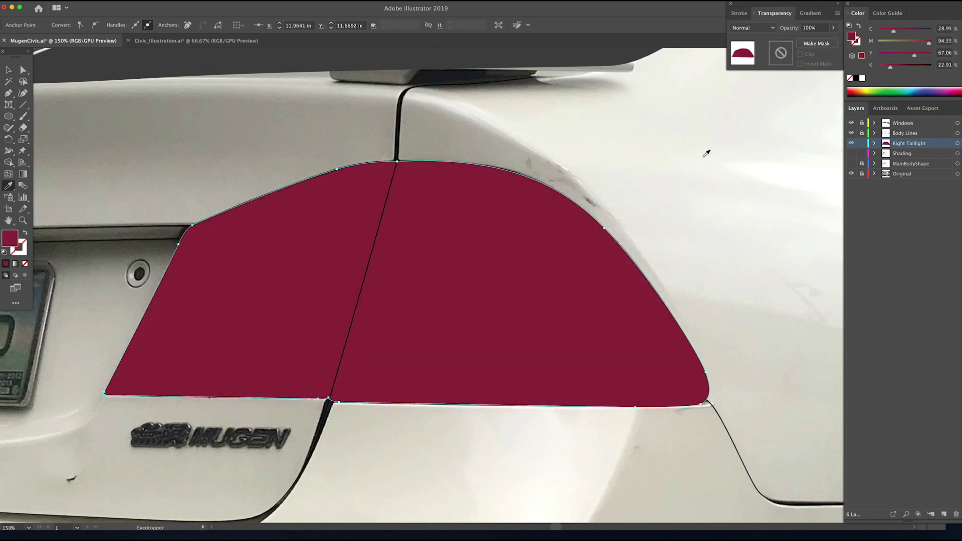
drag(891, 67, 906, 67)
click(9, 71)
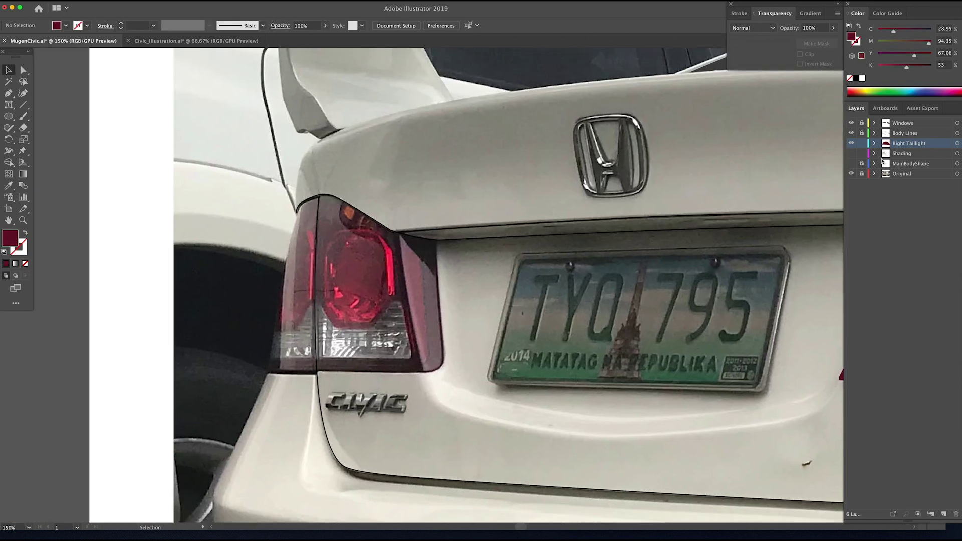
Step: Add another layer above the existing taillight layer and name it Right Taillight
click(944, 514)
double_click(902, 144)
text(Right Tail)
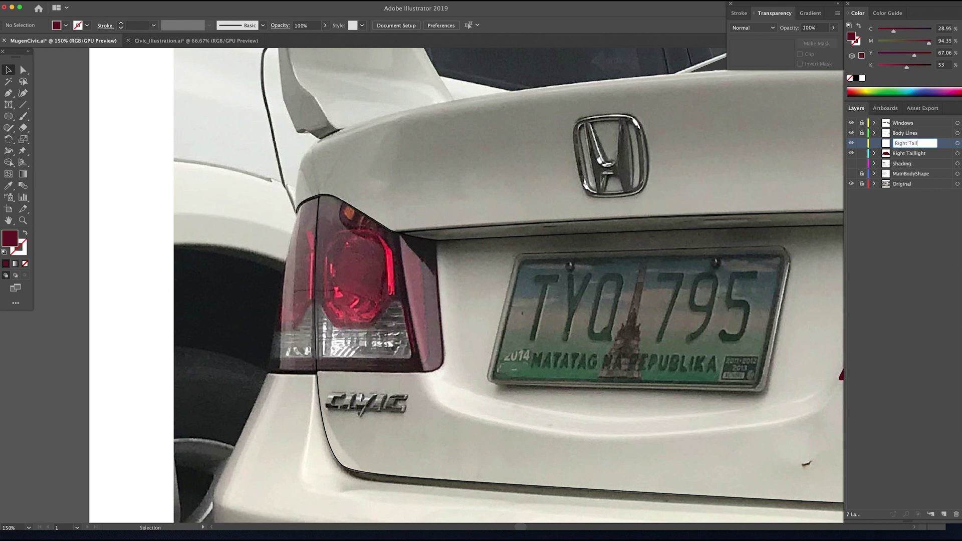
text(ligjt)
text(ght)
key(Return)
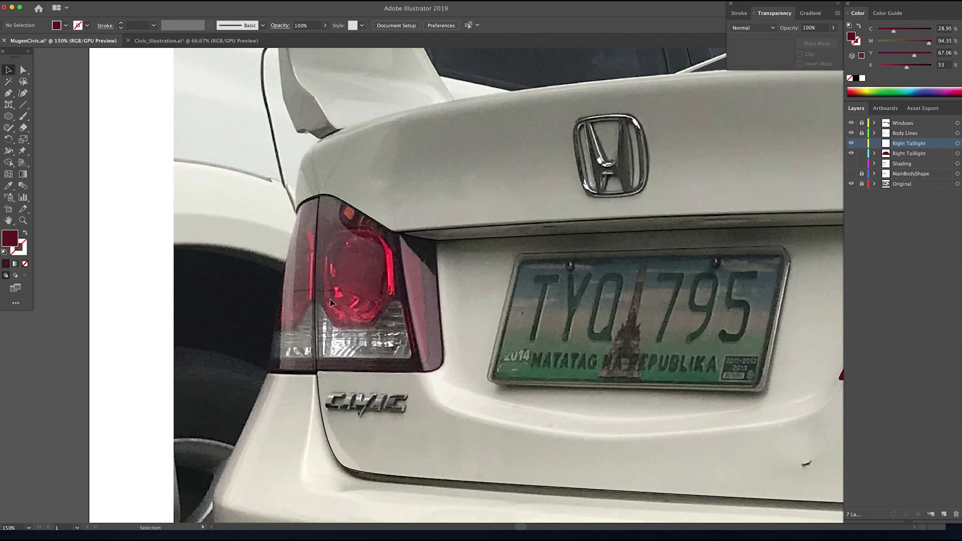
Step: Trace the left taillight's outline down its inner edge and along its bottom edge to the outer corner
key(z)
key(p)
click(436, 240)
drag(439, 299, 441, 328)
click(443, 364)
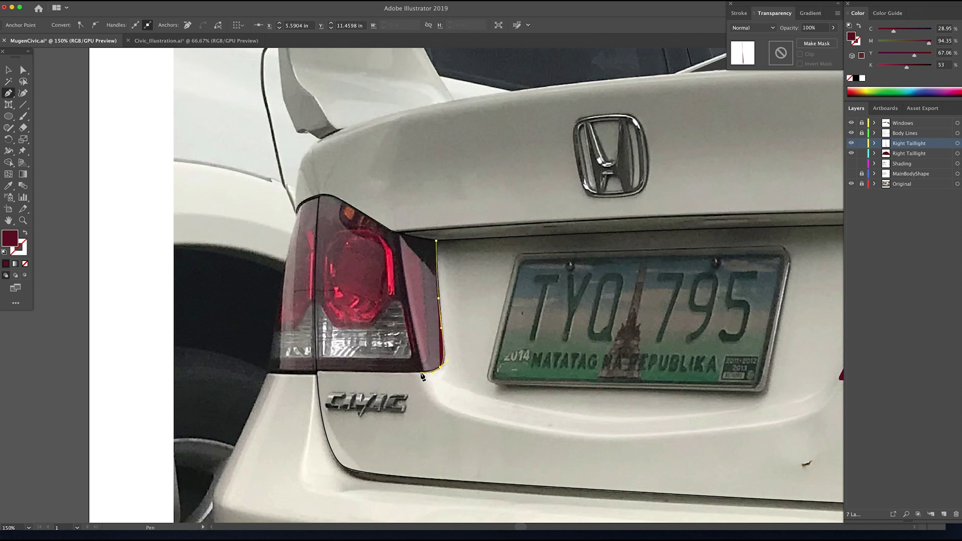
drag(429, 372, 412, 372)
click(318, 372)
drag(305, 374, 297, 375)
click(267, 374)
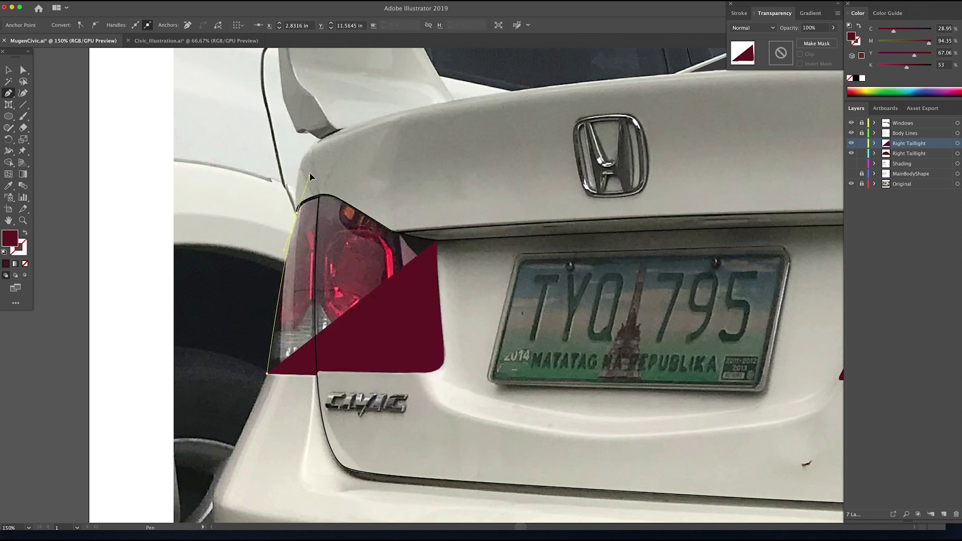
Step: Trace the left taillight's outer and upper edges and close the outline at its upper inner corner
click(297, 213)
drag(314, 193, 327, 194)
drag(390, 232, 403, 237)
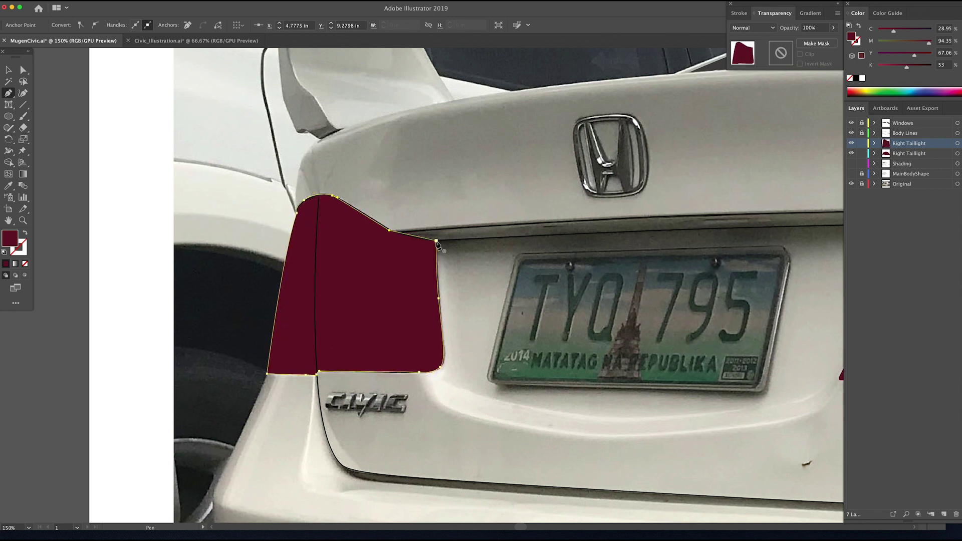
click(436, 241)
key(v)
Step: Add a layer above the two taillight layers and name it Licinse Plate
click(789, 270)
drag(790, 271, 635, 241)
click(944, 514)
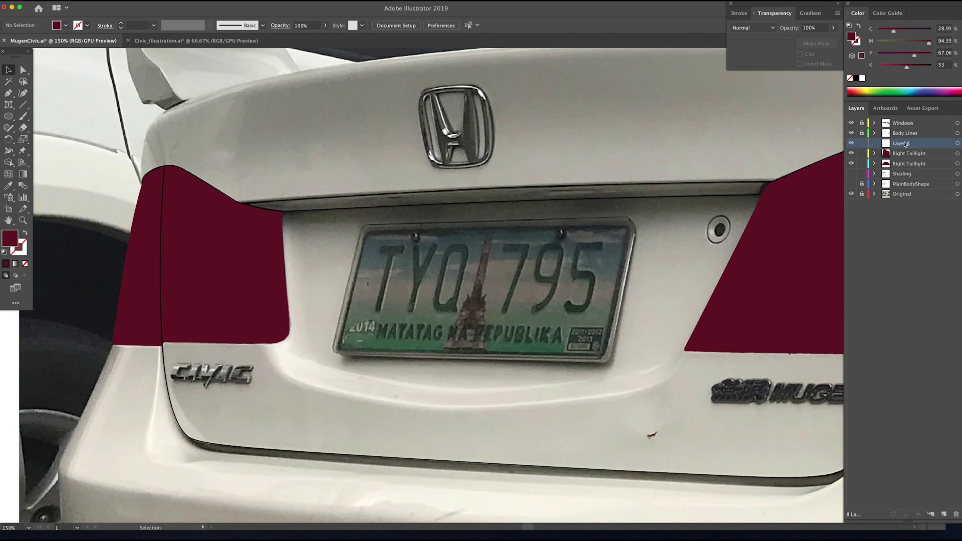
text(Licinse Plate)
key(Return)
Step: Trace the license plate's outline from its upper left corner, with short angled segments cutting across the corners
key(p)
click(362, 228)
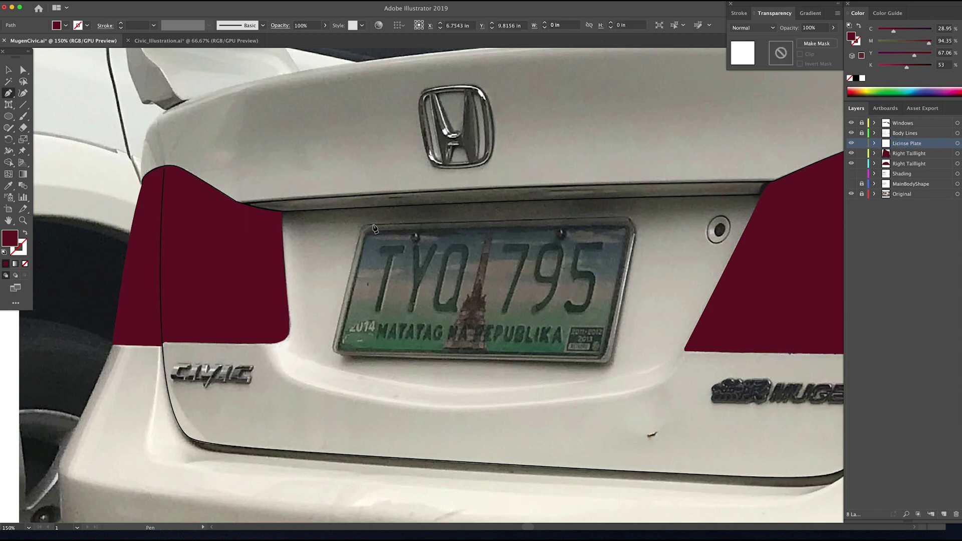
click(623, 217)
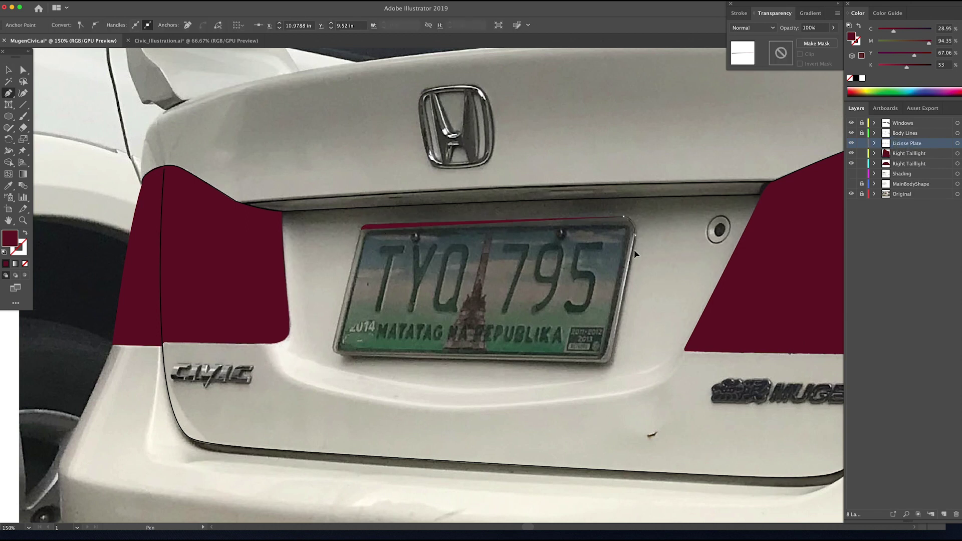
click(635, 235)
click(611, 353)
click(604, 362)
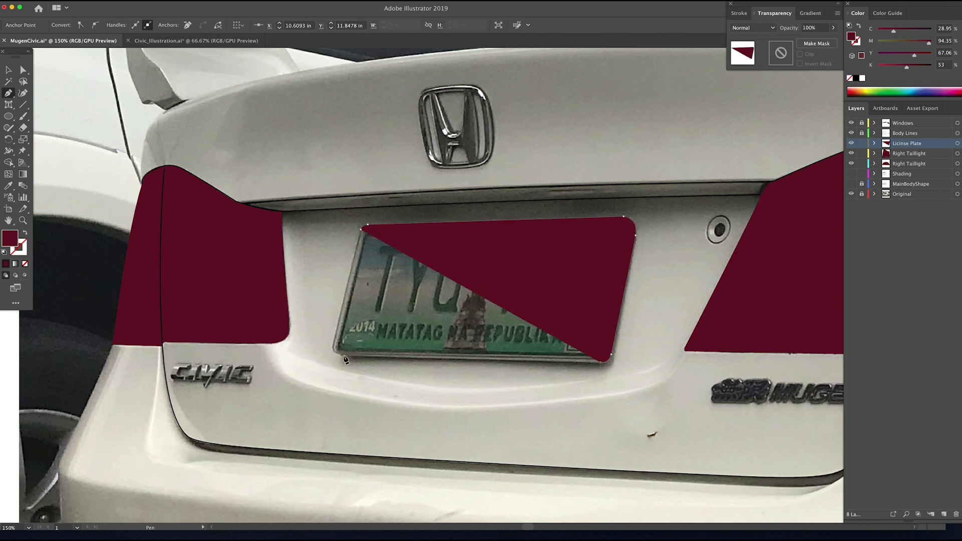
click(341, 354)
click(334, 338)
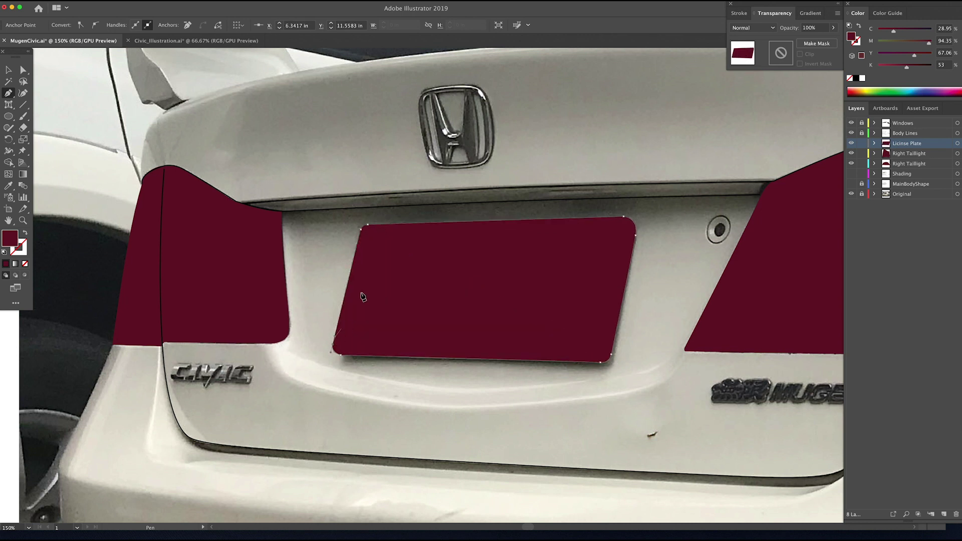
Step: Set the license plate shape's fill to the dark green 373F2D
double_click(13, 239)
drag(782, 315, 781, 328)
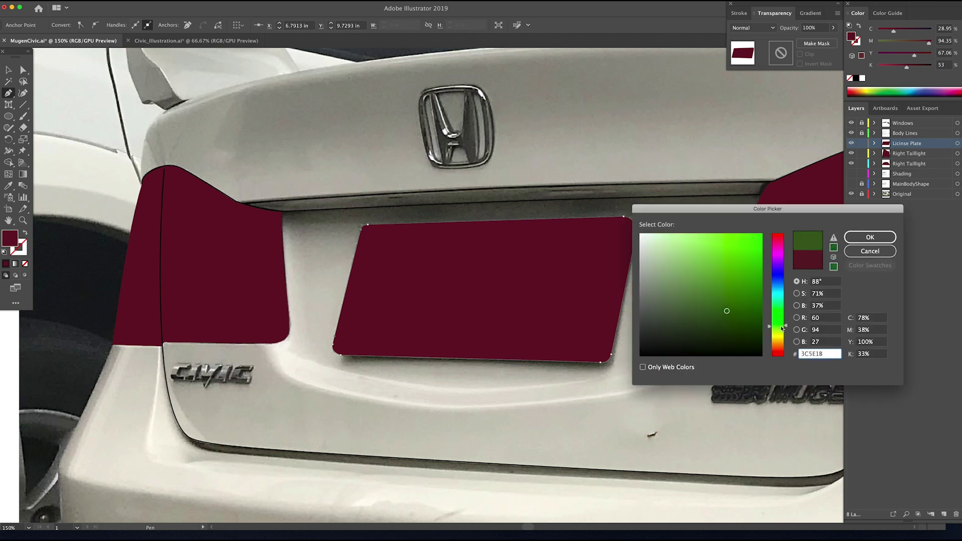
drag(697, 315, 673, 324)
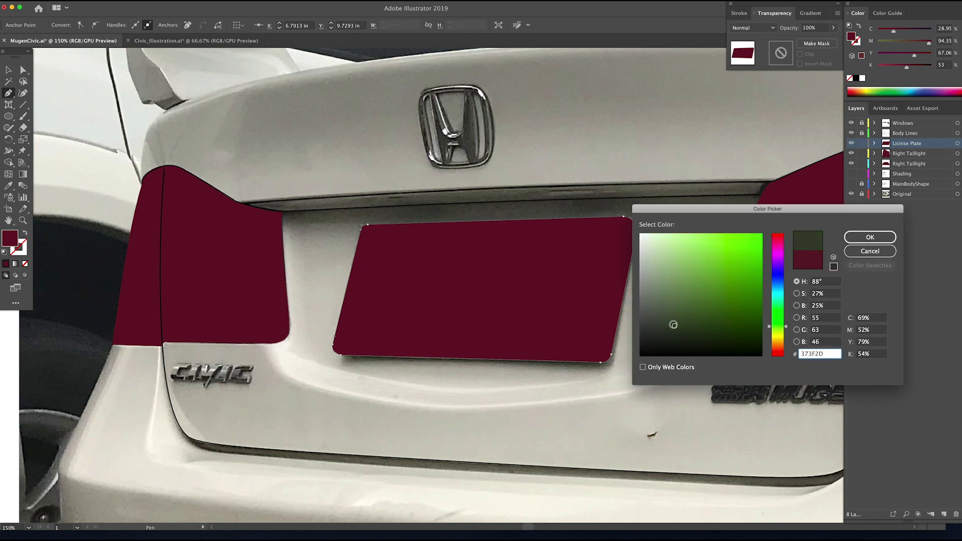
click(869, 237)
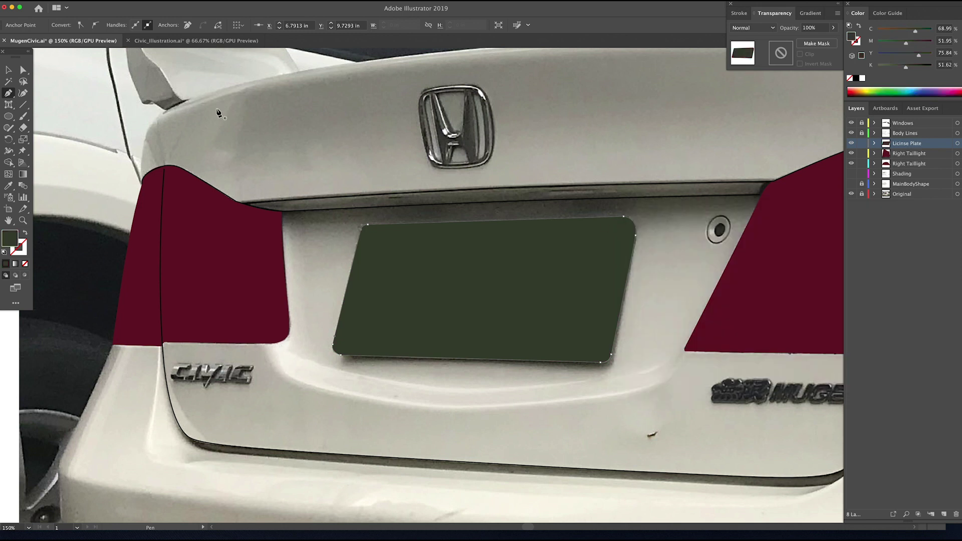
Step: Show the Shading and MainBodyShape layers and hide the Original photo layer
key(v)
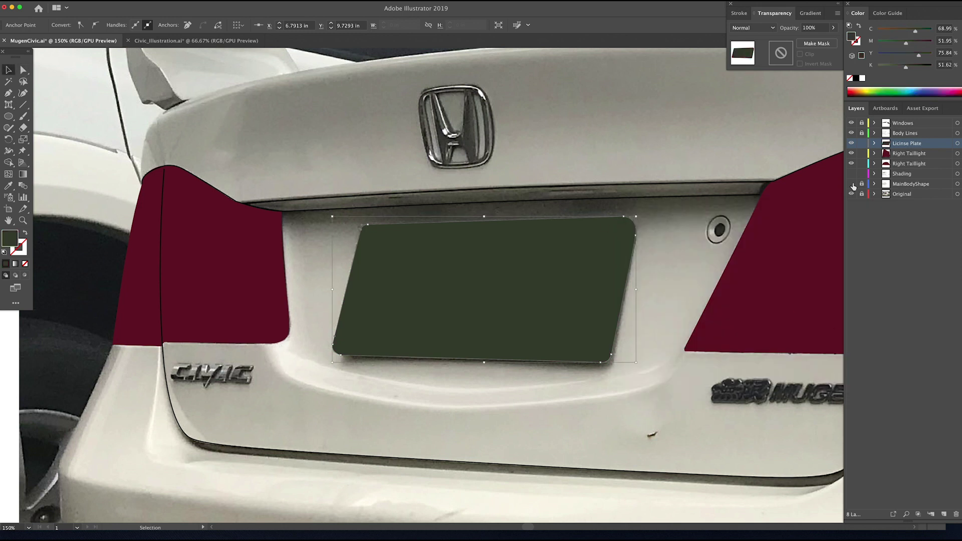
key(super+0)
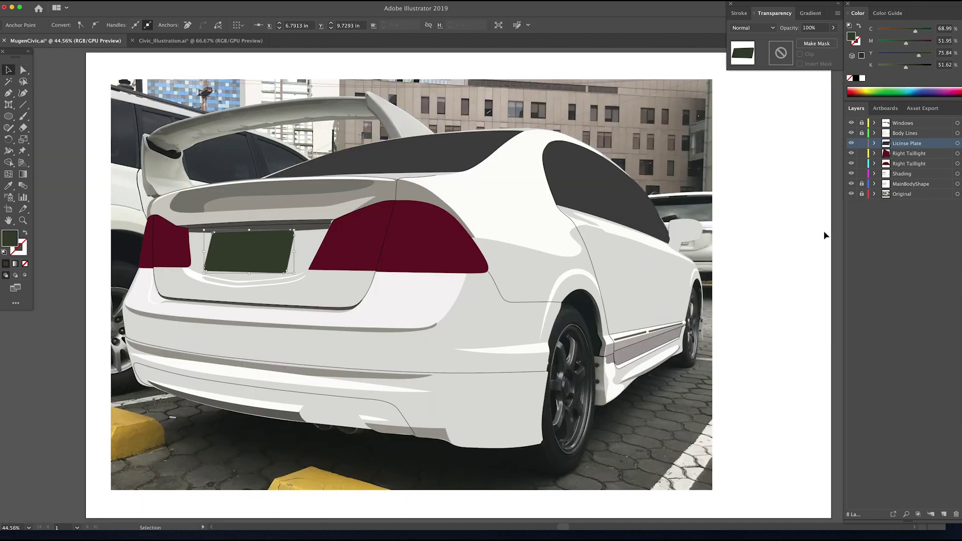
click(850, 193)
click(783, 293)
Step: Swap the license plate shape's fill and stroke and set its stroke weight to 3 pt
click(247, 250)
click(26, 233)
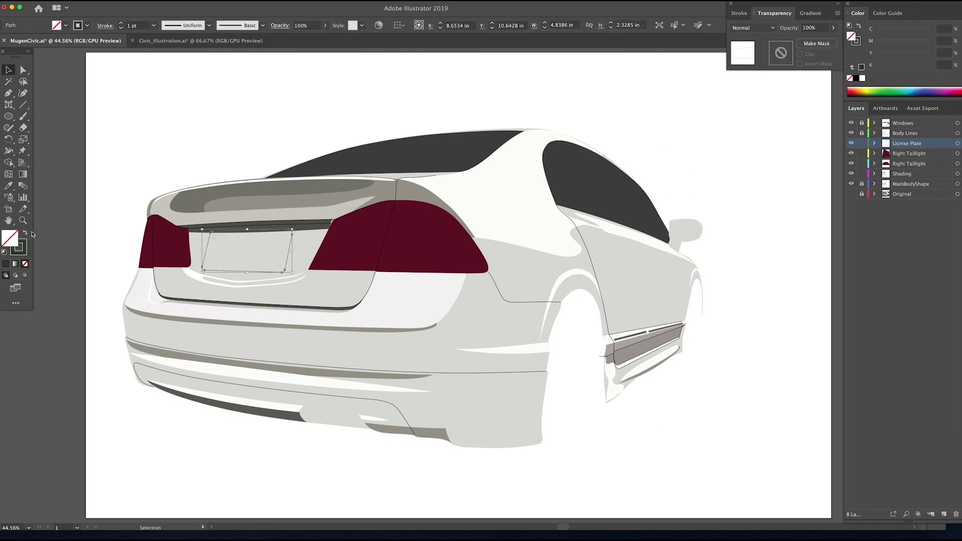
click(120, 24)
click(121, 23)
click(741, 255)
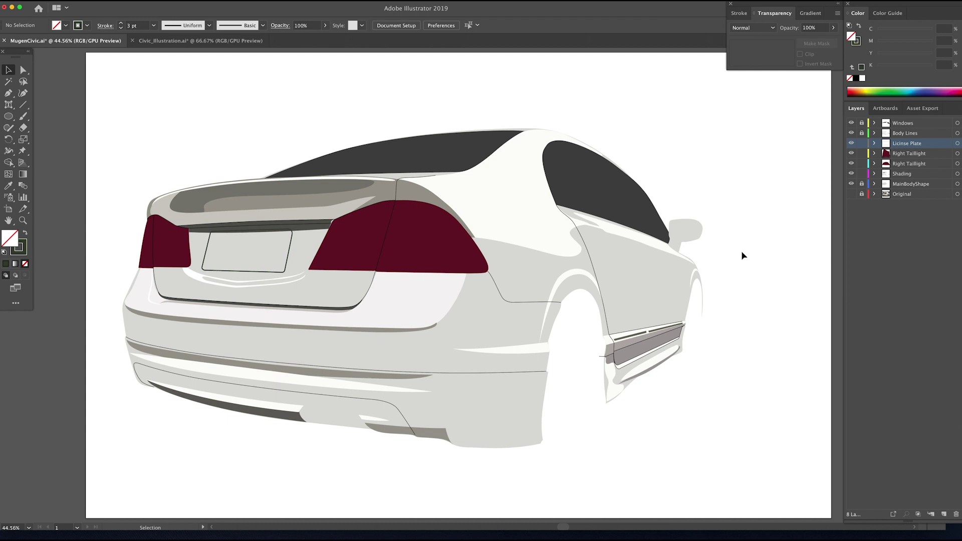
Step: Reshape the right end of the dark shading strip above the license plate to fit the right taillight's edge
key(z)
click(321, 238)
click(401, 273)
click(431, 281)
click(641, 272)
click(508, 255)
click(481, 296)
key(a)
click(440, 293)
click(450, 298)
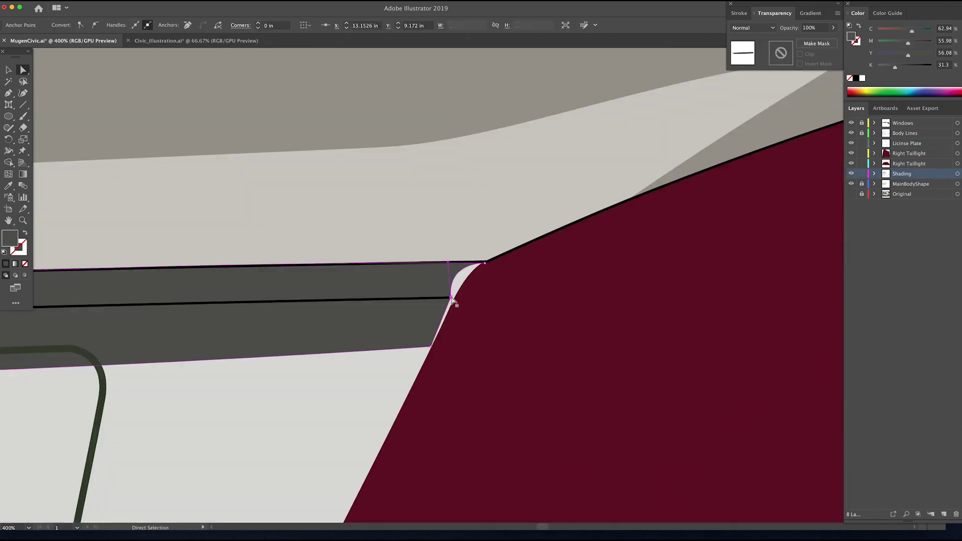
drag(450, 282, 453, 301)
Step: Move the left end corner of the dark shading strip against the left taillight's inner edge
drag(200, 300, 584, 295)
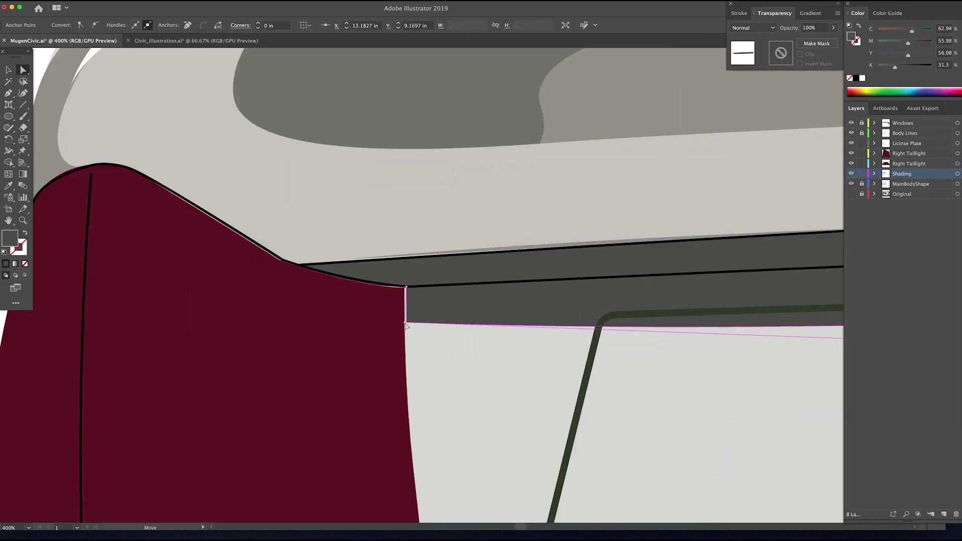
key(super+minus)
key(super+minus)
key(super+minus)
key(super+minus)
key(super+minus)
key(super+minus)
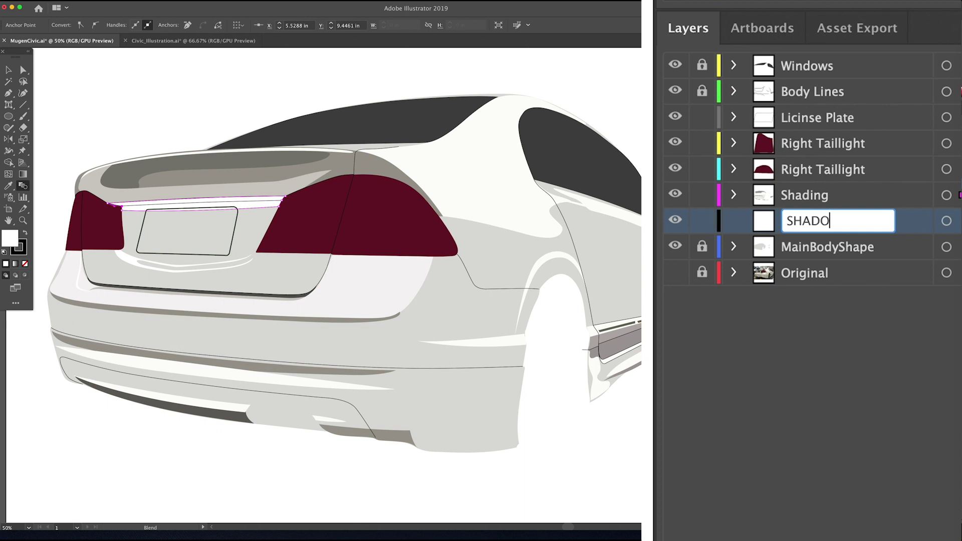
Step: Name the new layer above MainBodyShape SHADOW and show the Original photo layer
text(W)
key(Return)
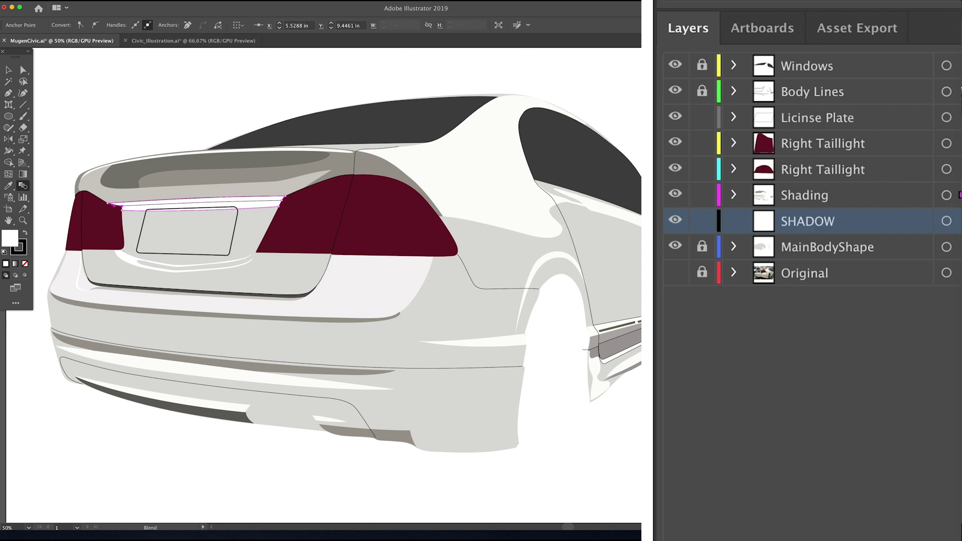
click(675, 272)
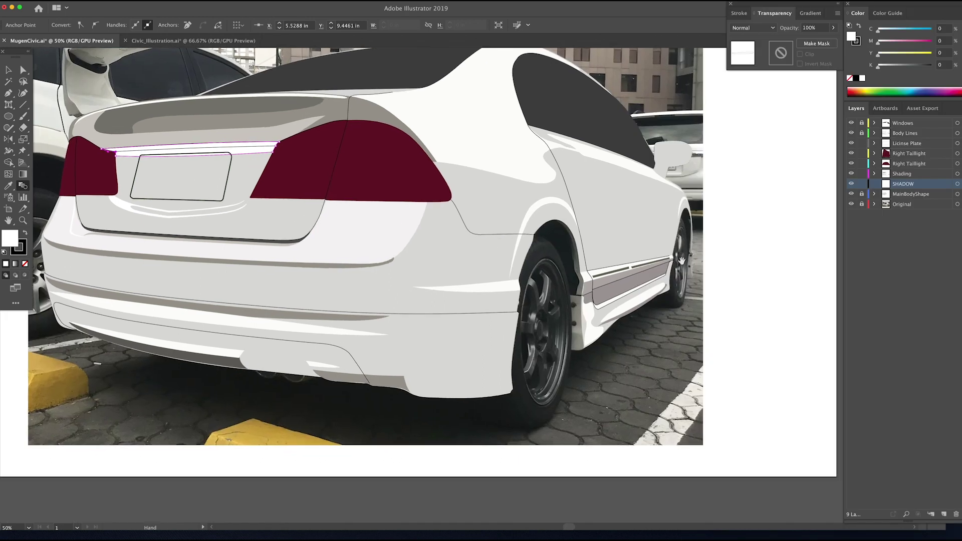
Step: Start the shadow outline at the front wheel, tracing over the wheel arch and down around the tire's outer edge
key(z)
alt+click(521, 290)
alt+click(521, 289)
click(436, 304)
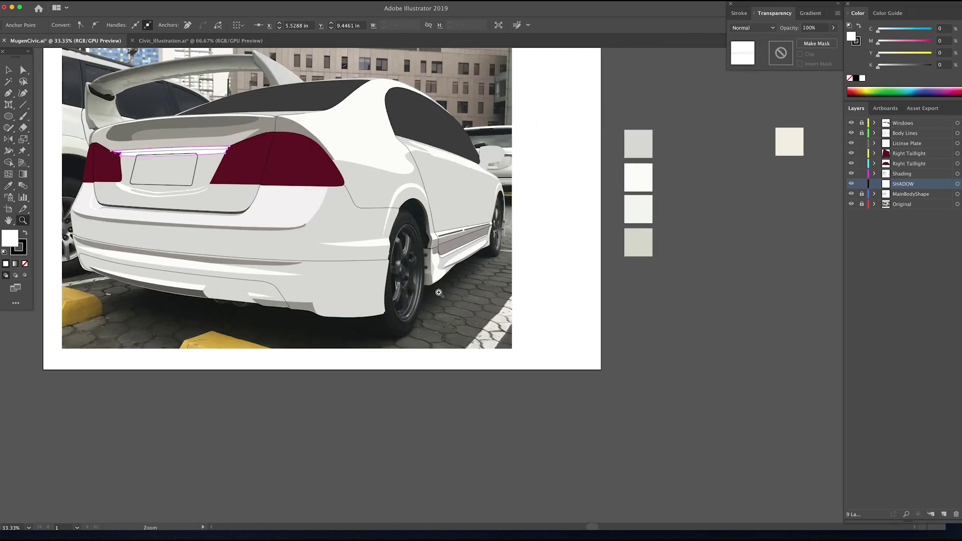
drag(439, 293, 465, 321)
click(522, 298)
click(522, 298)
click(523, 298)
click(522, 297)
drag(526, 100, 356, 364)
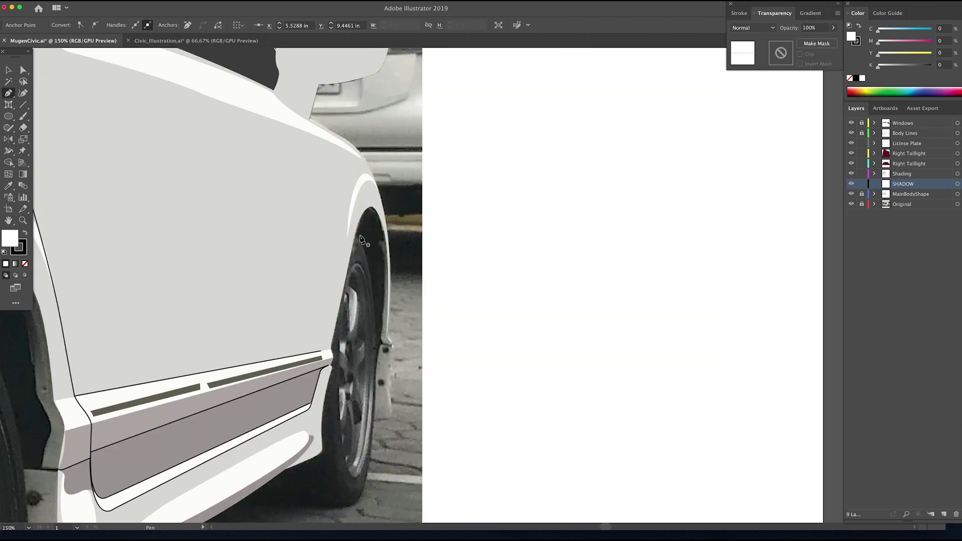
click(324, 343)
drag(358, 207, 370, 185)
drag(385, 229, 386, 240)
drag(386, 337, 382, 403)
drag(381, 409, 473, 324)
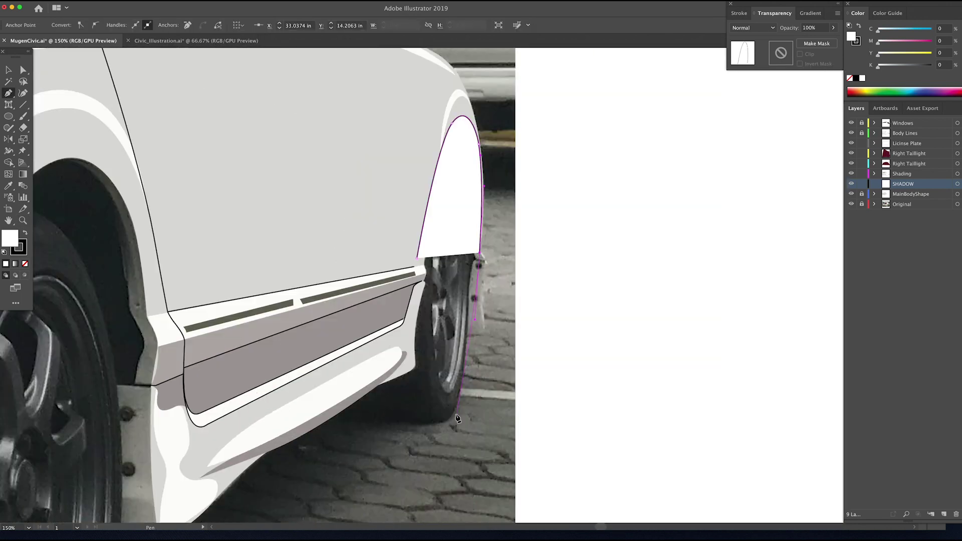
drag(451, 417, 443, 430)
Step: Continue the shadow outline along the ground shadow's edge from the front tire to the rear tire
drag(374, 450, 523, 226)
drag(523, 226, 504, 235)
drag(359, 362, 512, 209)
drag(512, 209, 485, 252)
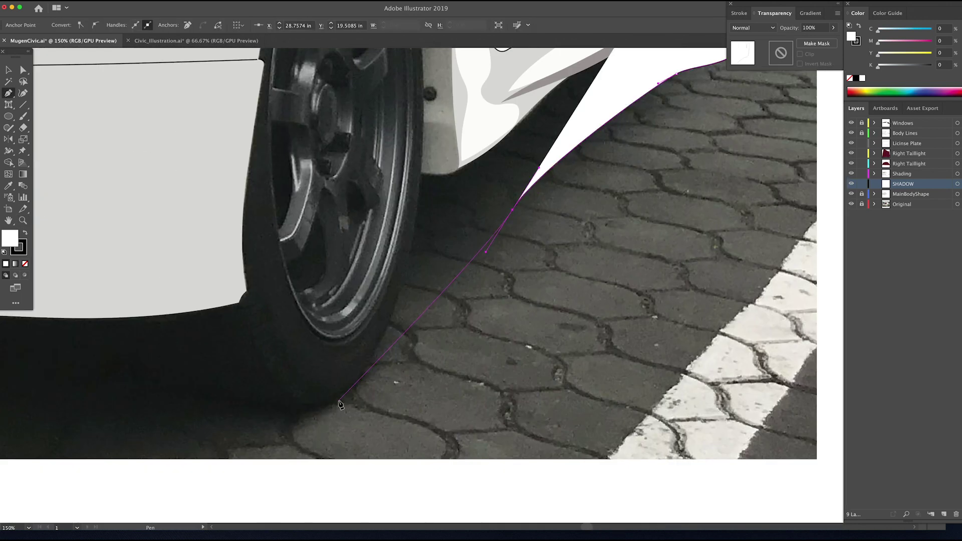
key(super+minus)
key(super+minus)
key(super+minus)
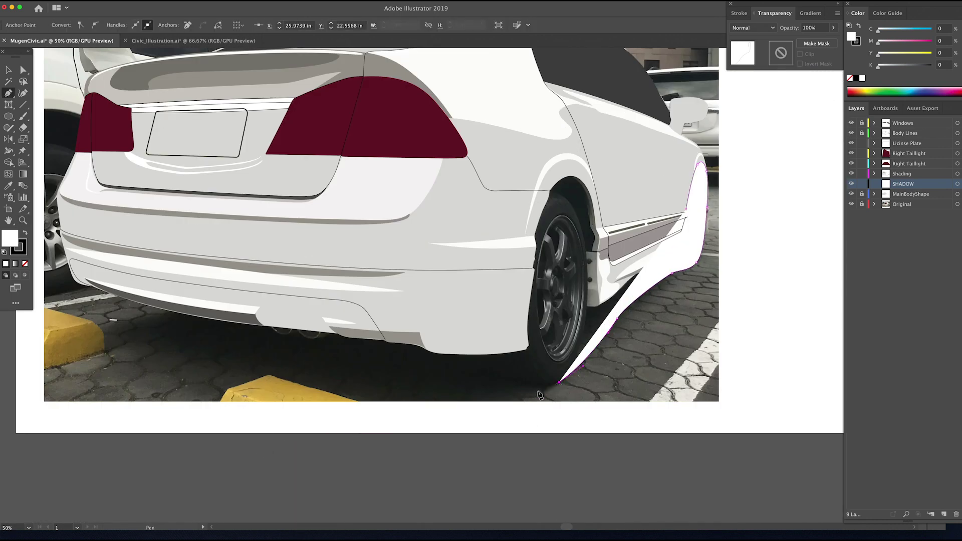
Step: Sweep the shadow outline below the rear bumper, around the car's left end, and back across behind the bumper
drag(403, 429, 288, 440)
drag(122, 378, 67, 345)
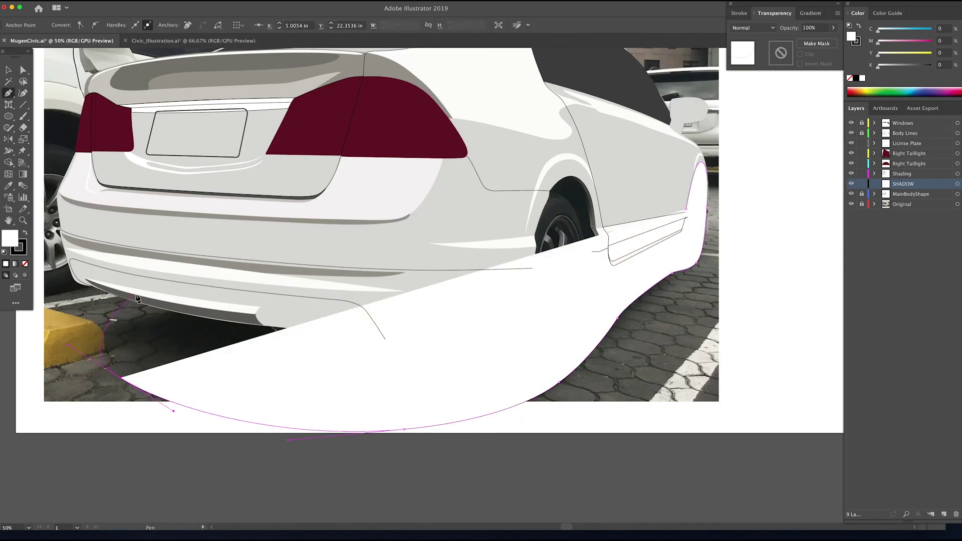
drag(135, 294, 190, 284)
drag(411, 280, 494, 282)
Step: Curve the shadow outline over the rear wheel arch, close it at the front wheel, and fill it black without a stroke
drag(536, 211, 552, 165)
drag(576, 171, 586, 171)
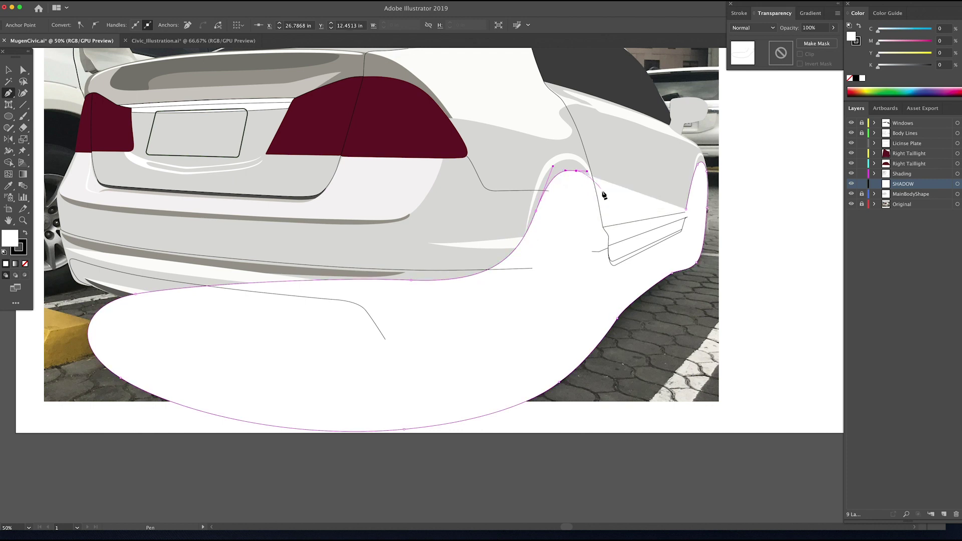
drag(605, 218, 609, 256)
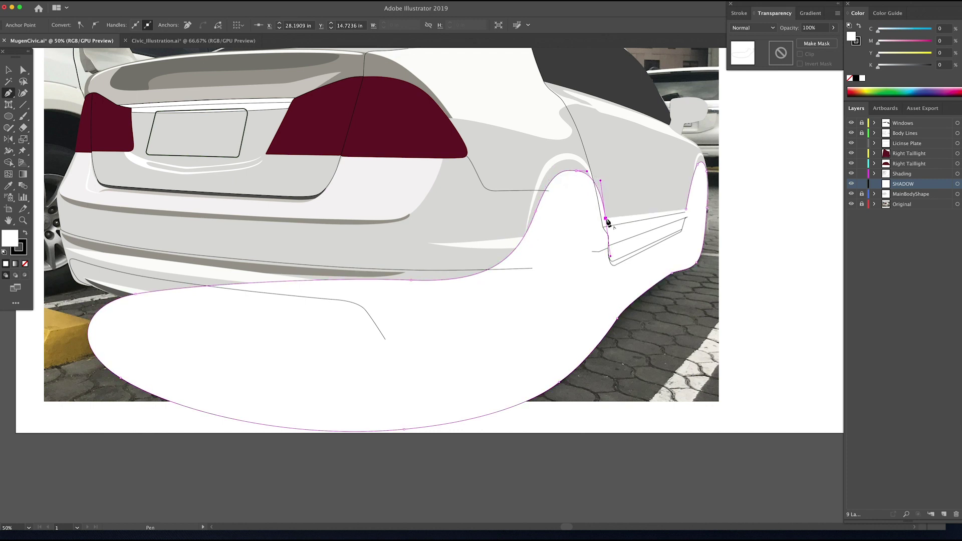
click(605, 219)
click(687, 210)
click(25, 232)
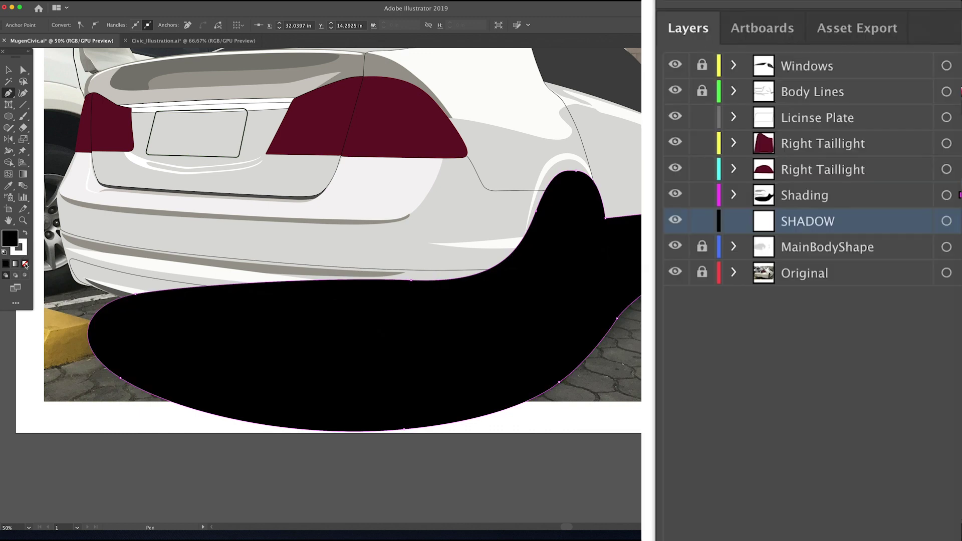
click(25, 263)
Step: Move the SHADOW layer beneath MainBodyShape and hide the Original photo layer
drag(816, 236, 819, 270)
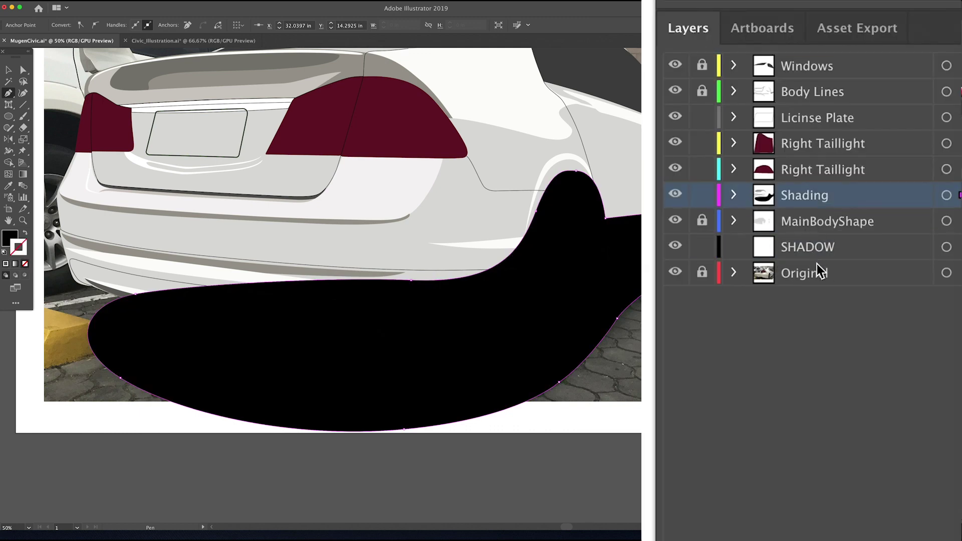
click(677, 280)
key(z)
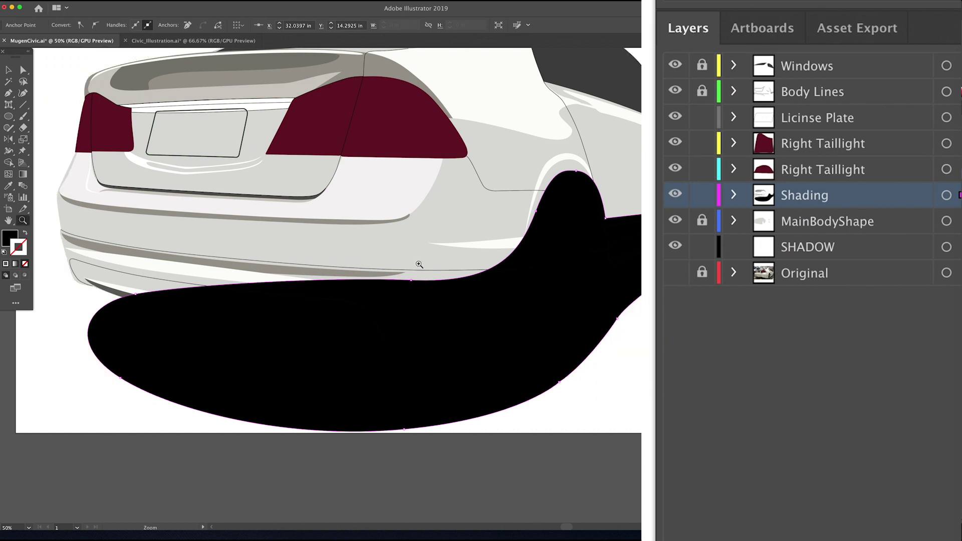
Step: Move the black shadow path out of the Shading layer and into the SHADOW layer beneath the body
click(735, 196)
drag(829, 228, 821, 170)
click(736, 195)
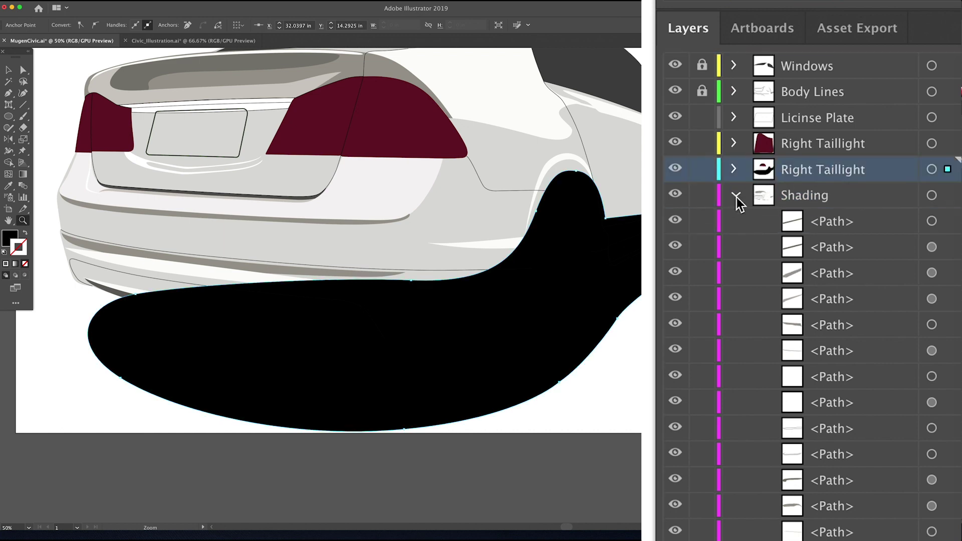
click(734, 170)
drag(824, 197, 810, 303)
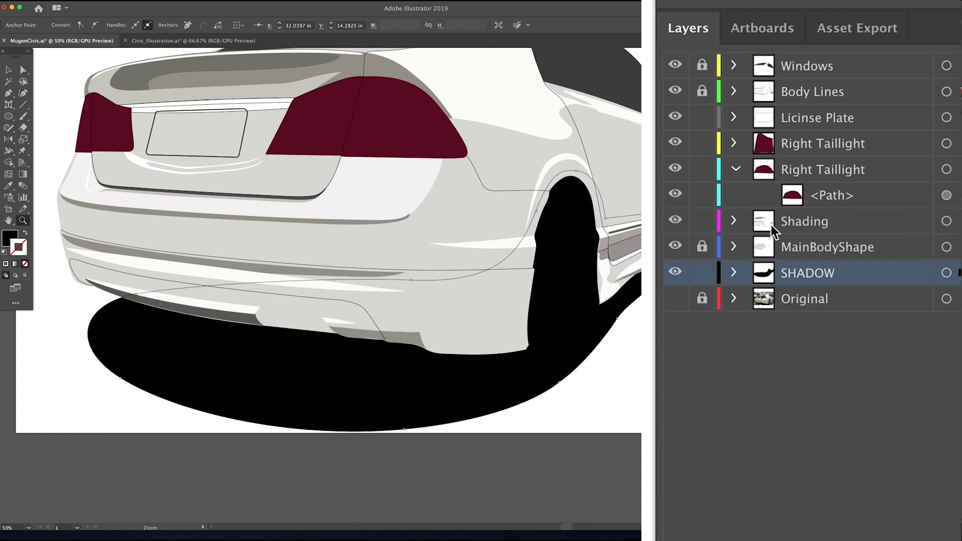
click(735, 170)
Step: Lock the Shading, taillight and Licinse Plate layers, and show the Original photo instead of the SHADOW layer
drag(706, 210, 703, 130)
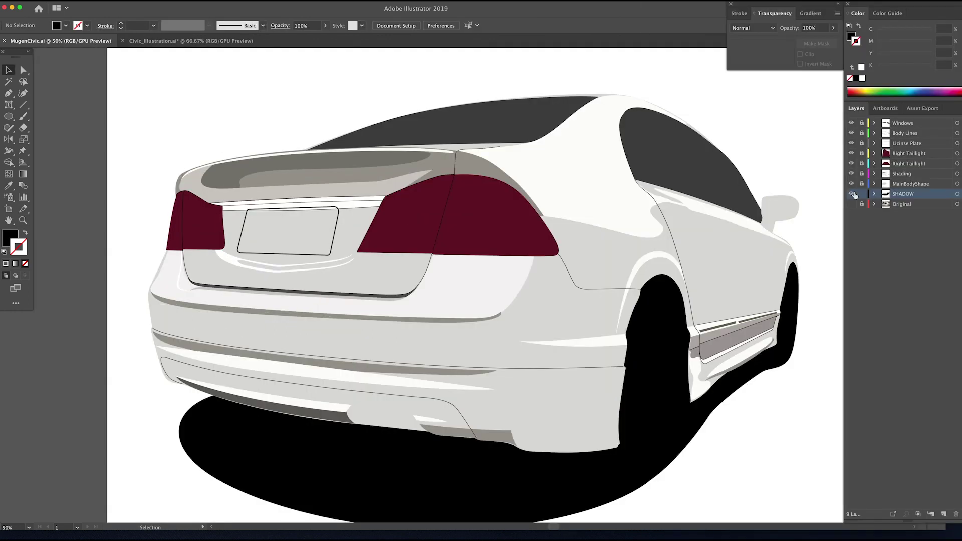
drag(851, 194, 851, 204)
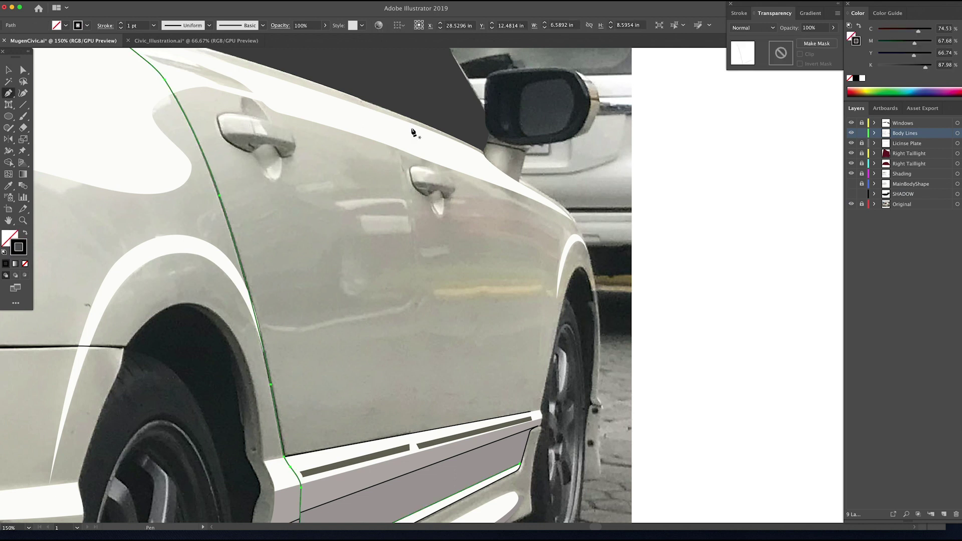
Step: On the Body Lines layer, trace the gap between the rear and front doors from the window down to the side skirt, hiding Shading
click(360, 100)
drag(400, 149, 403, 164)
drag(417, 264, 421, 305)
click(851, 174)
mouse_move(413, 427)
mouse_down()
mouse_move(429, 319)
mouse_move(426, 356)
mouse_up()
click(426, 324)
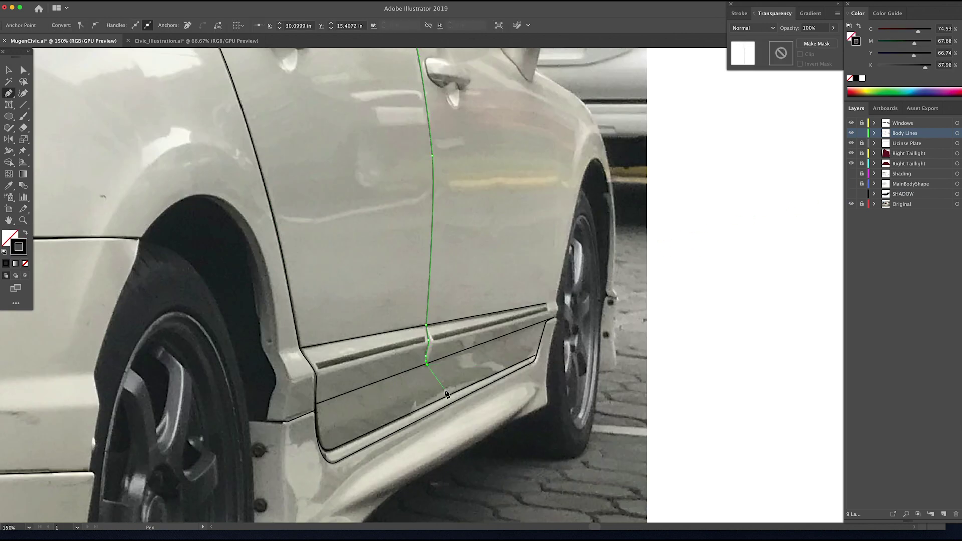
click(431, 405)
key(z)
drag(671, 280, 501, 280)
drag(100, 213, 209, 212)
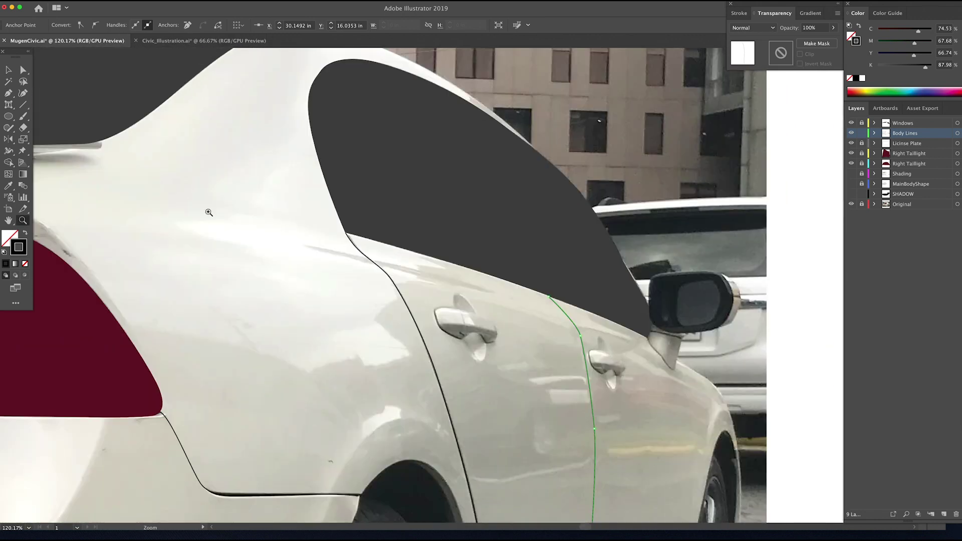
Step: Lock Body Lines, show the Shading layer's paths, and hide the white highlight running below the side windows
click(861, 133)
click(851, 174)
click(874, 173)
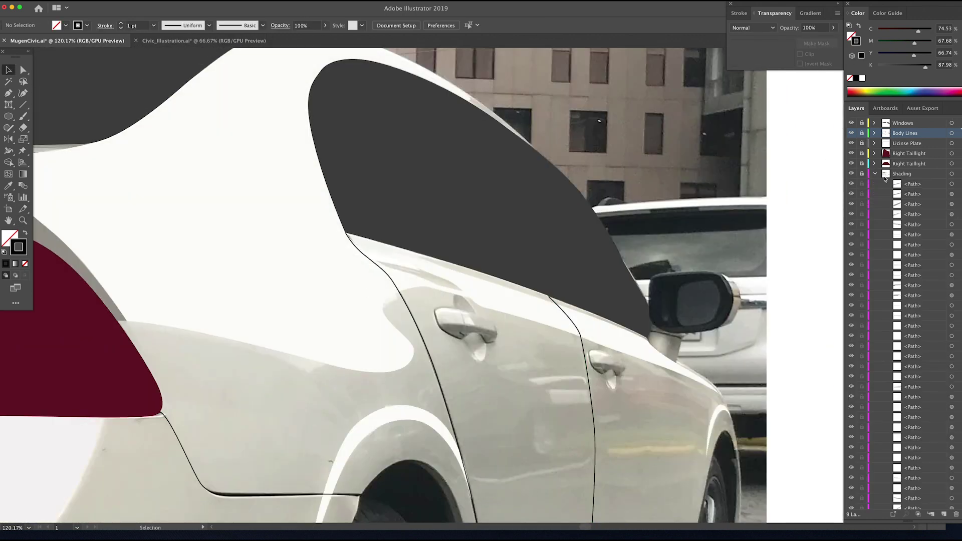
key(v)
click(472, 287)
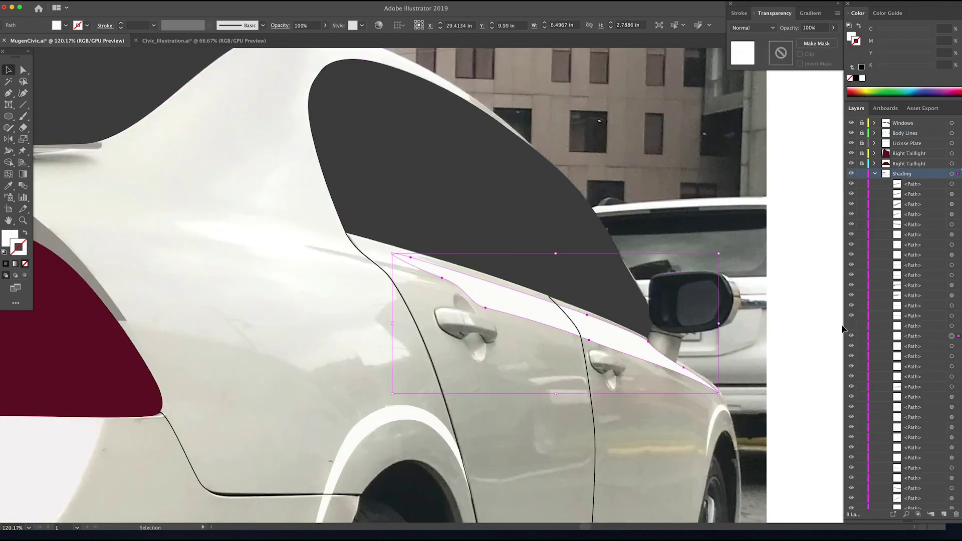
key(ctrl+3)
Step: Draw a thin shading sliver just below the rear side window and fill it with a sampled grey
key(p)
click(300, 245)
drag(497, 291, 604, 325)
click(497, 291)
drag(300, 245, 301, 183)
key(i)
click(75, 179)
Step: Show the two hidden highlight paths in the Shading layer again and deselect the sliver
mouse_move(818, 415)
mouse_down()
mouse_move(549, 365)
mouse_move(499, 346)
mouse_up()
drag(850, 347, 851, 336)
key(v)
click(661, 355)
mouse_move(534, 358)
mouse_down()
mouse_move(648, 354)
mouse_move(566, 344)
mouse_move(539, 353)
mouse_up()
Step: Draw a closed grey shading shape along the shoulder line, from the front fender across both doors to the rear quarter panel and back
key(p)
click(501, 288)
drag(402, 240, 344, 222)
drag(267, 195, 257, 189)
drag(220, 173, 186, 167)
click(169, 172)
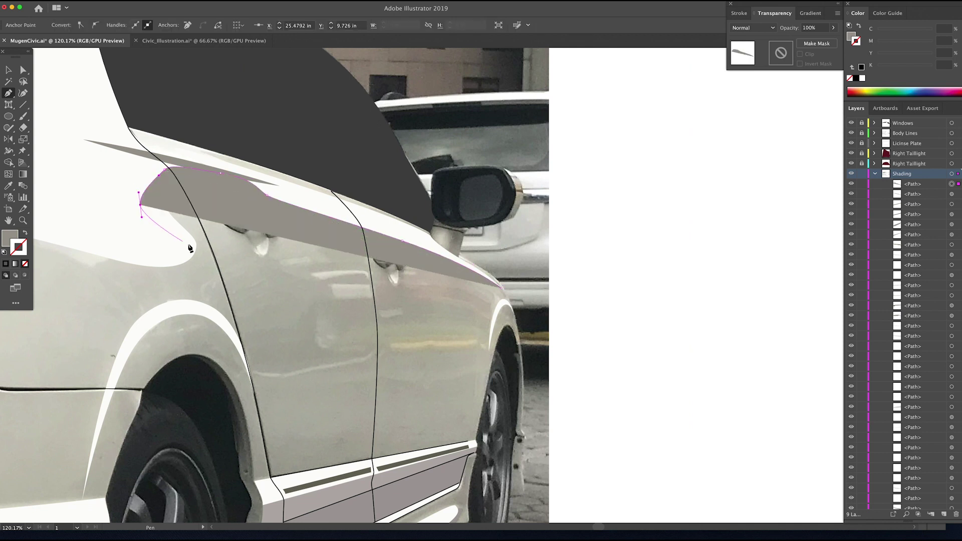
drag(114, 243, 133, 288)
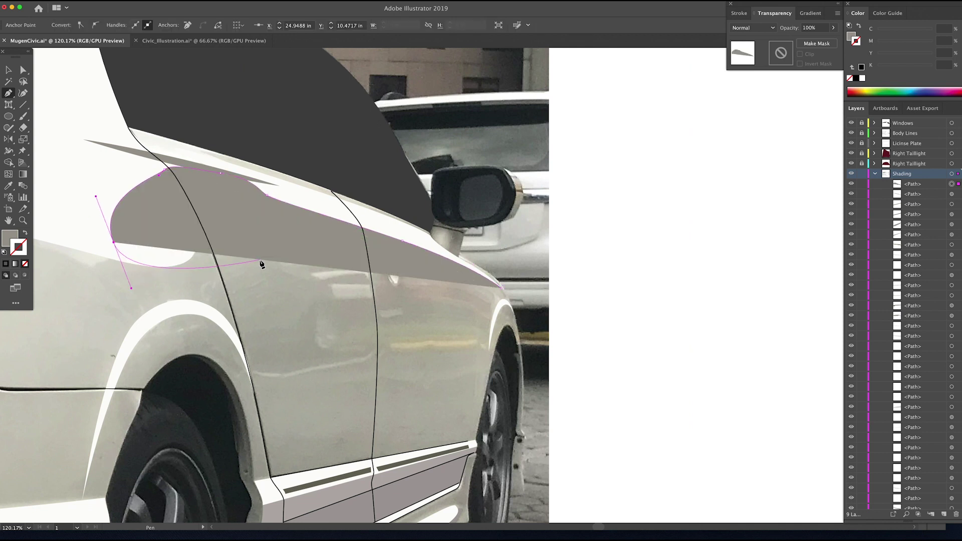
drag(264, 260, 391, 272)
key(super+z)
key(super+z)
drag(285, 250, 334, 245)
drag(416, 259, 453, 271)
click(501, 288)
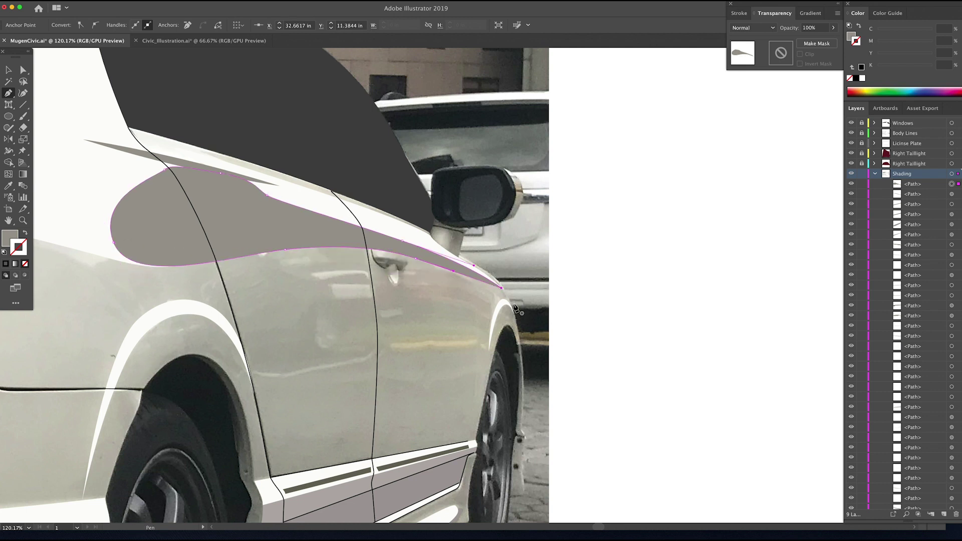
Step: Move the new shoulder shape lower in the Shading layer and lighten its fill to C 30.02, M 25.17, Y 29.65, K 0
key(v)
drag(912, 184, 916, 432)
double_click(10, 238)
click(649, 269)
click(870, 236)
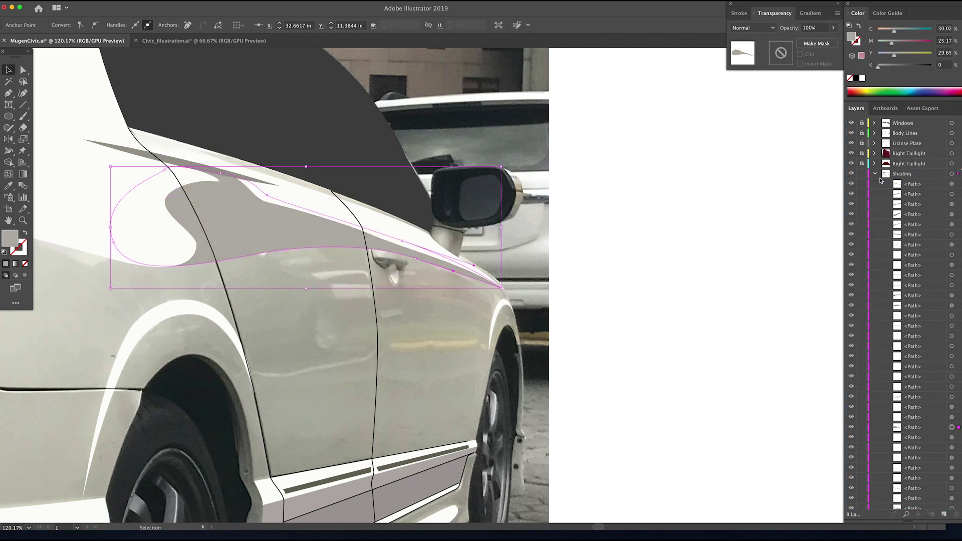
Step: Collapse the Shading layer, show MainBodyShape and SHADOW, hide Original, and fit the whole artboard in view
click(875, 174)
drag(850, 184, 851, 194)
click(850, 204)
key(super+0)
drag(785, 267, 734, 265)
Step: Recolour the shoulder shading with the grey sampled from the side skirt and save the file
click(577, 231)
key(i)
click(590, 323)
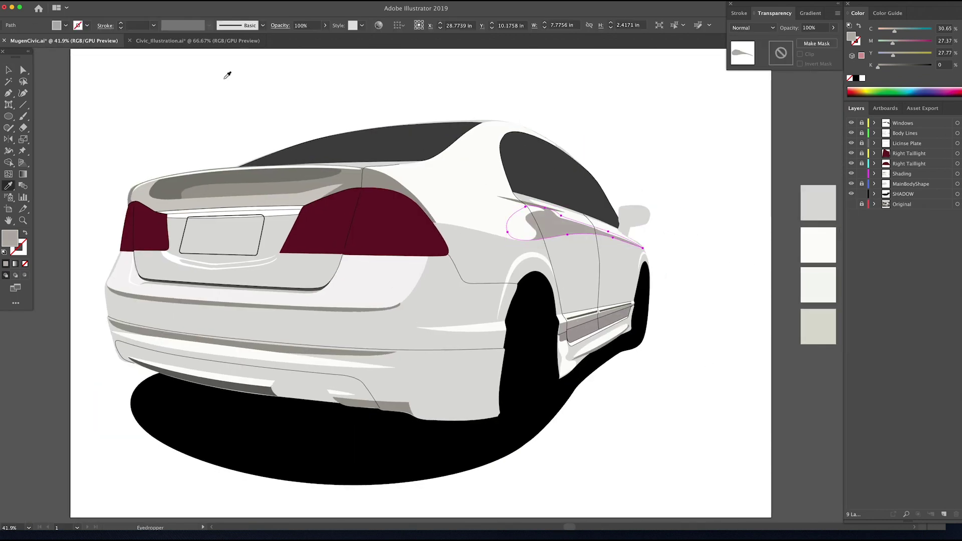
key(v)
click(712, 180)
key(super+s)
Step: Unlock the Windows layer, darken the window shapes by setting their black value to 61, and save the file
click(861, 123)
click(566, 171)
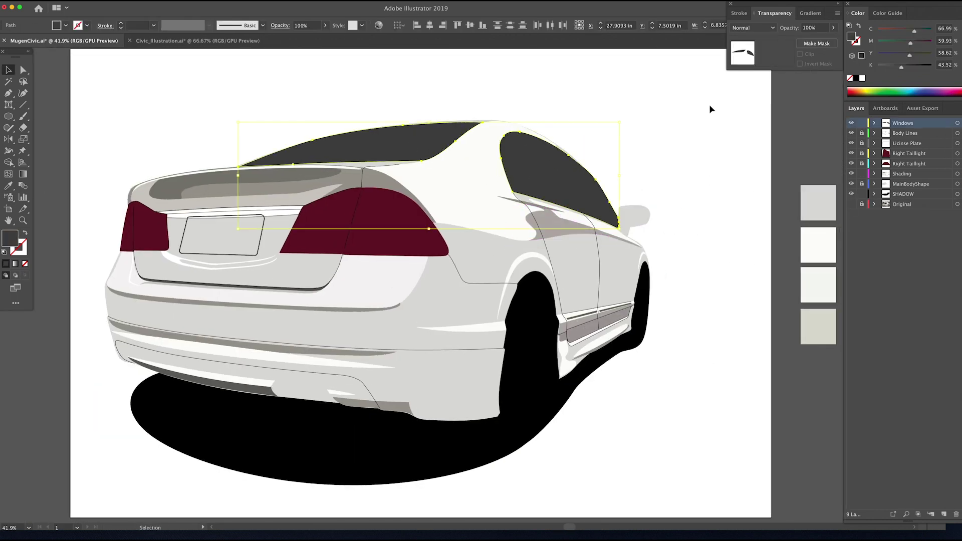
drag(901, 66, 910, 66)
click(703, 185)
key(super+s)
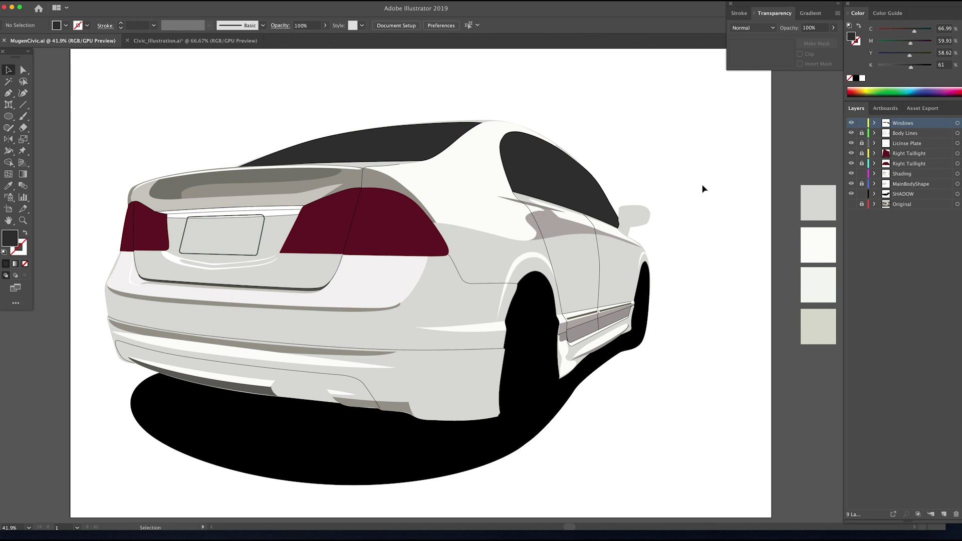
Step: Recolour the strip above the license plate with the dark grey sampled from the lower rear bumper, and save the file
click(269, 215)
key(i)
click(587, 326)
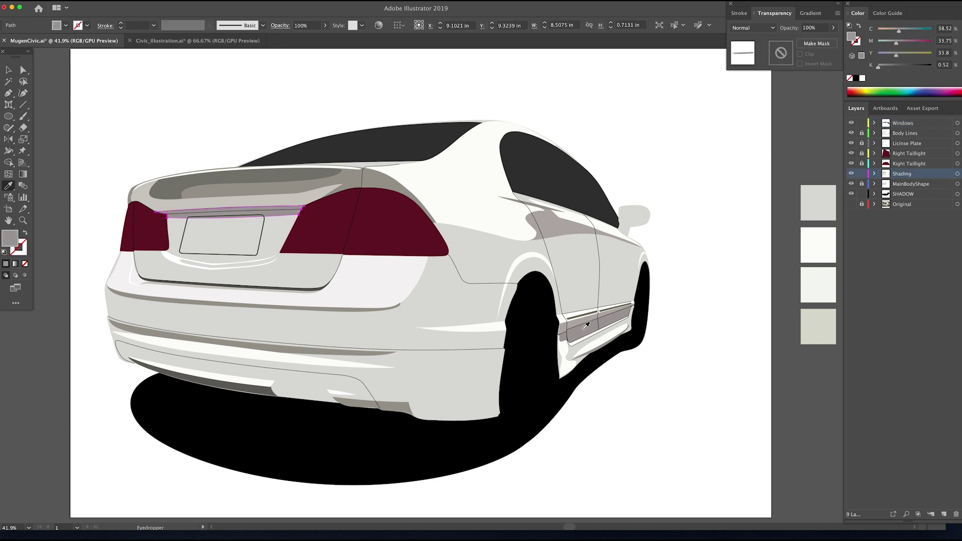
click(240, 386)
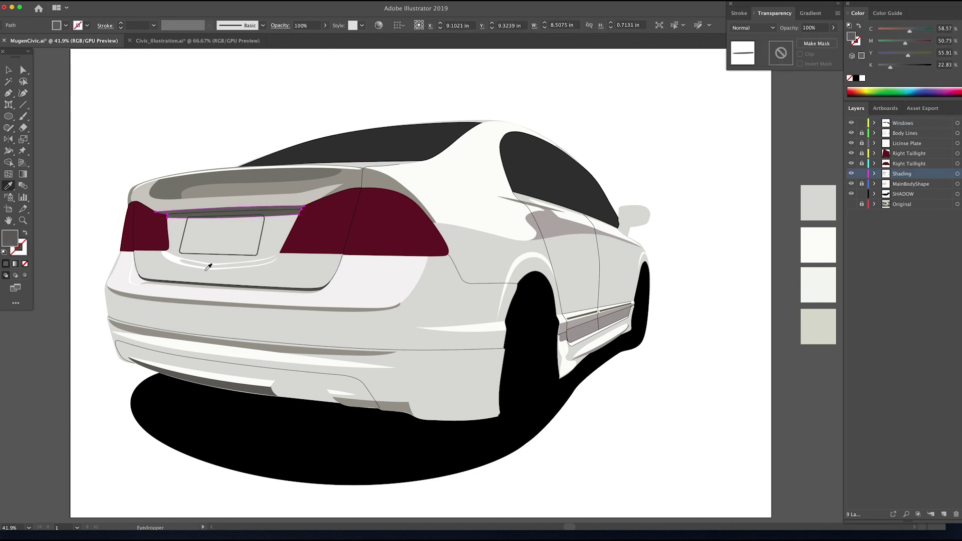
click(8, 70)
click(118, 137)
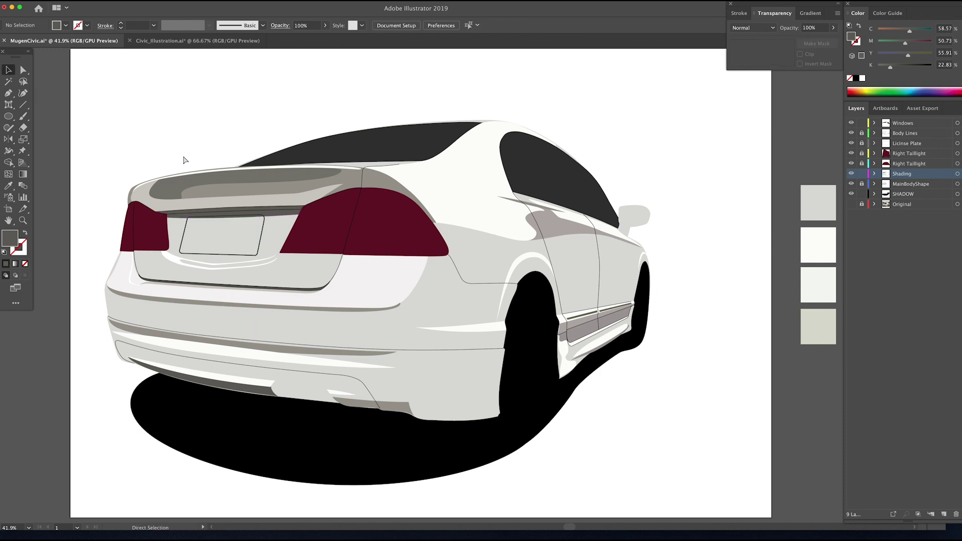
key(super+s)
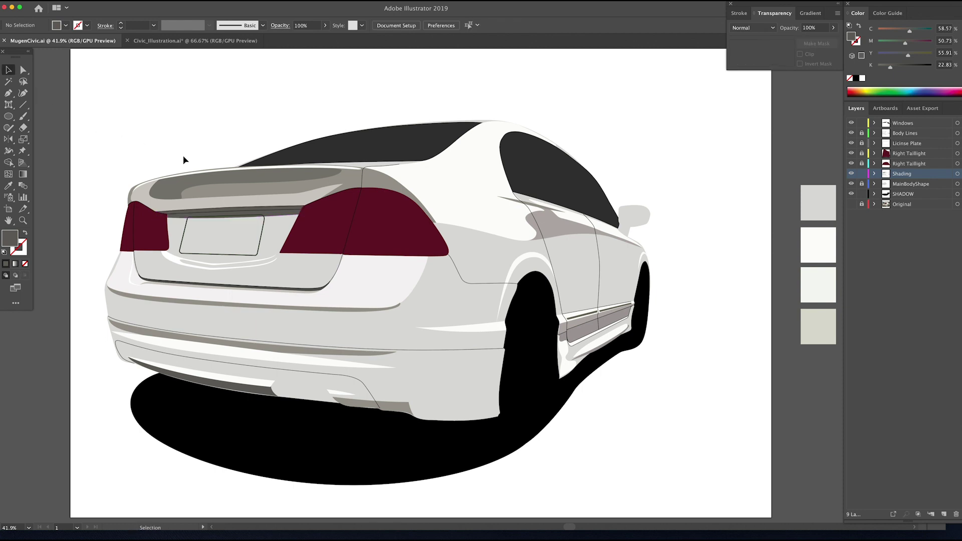